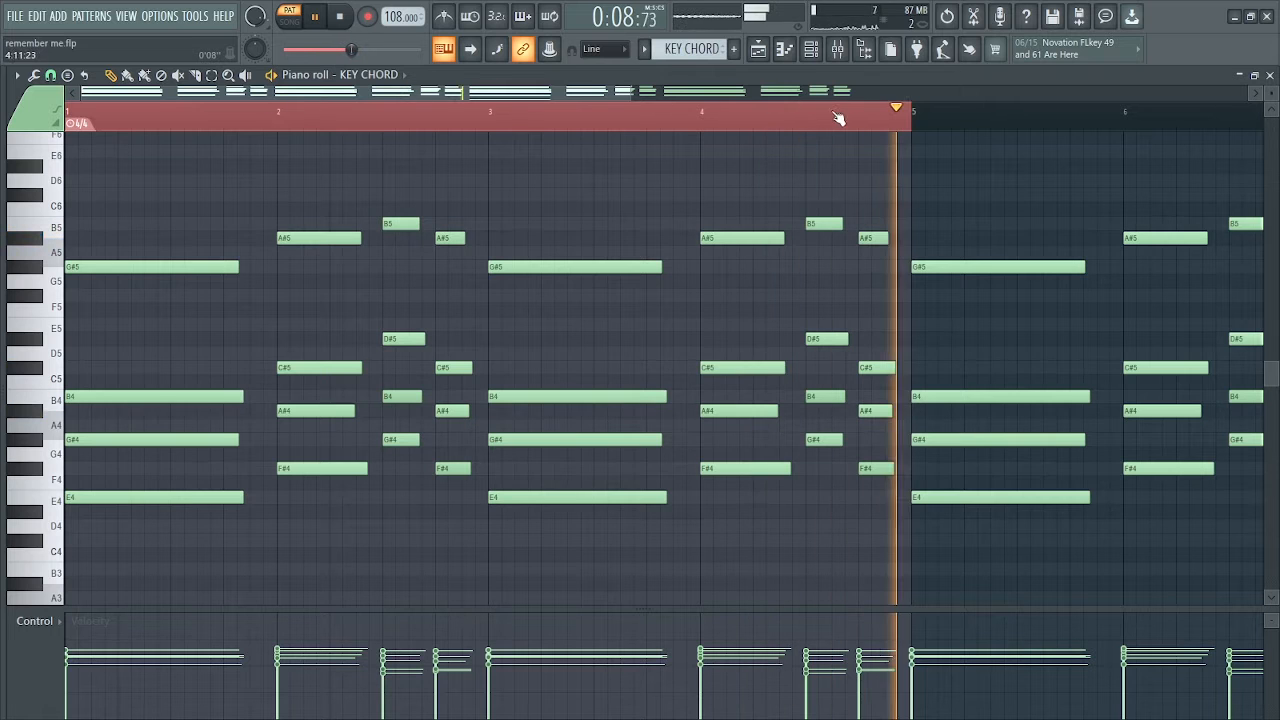
Stop the KEY CHORD playback and open the PAD CHORD clip's pattern in the piano roll
key("space")
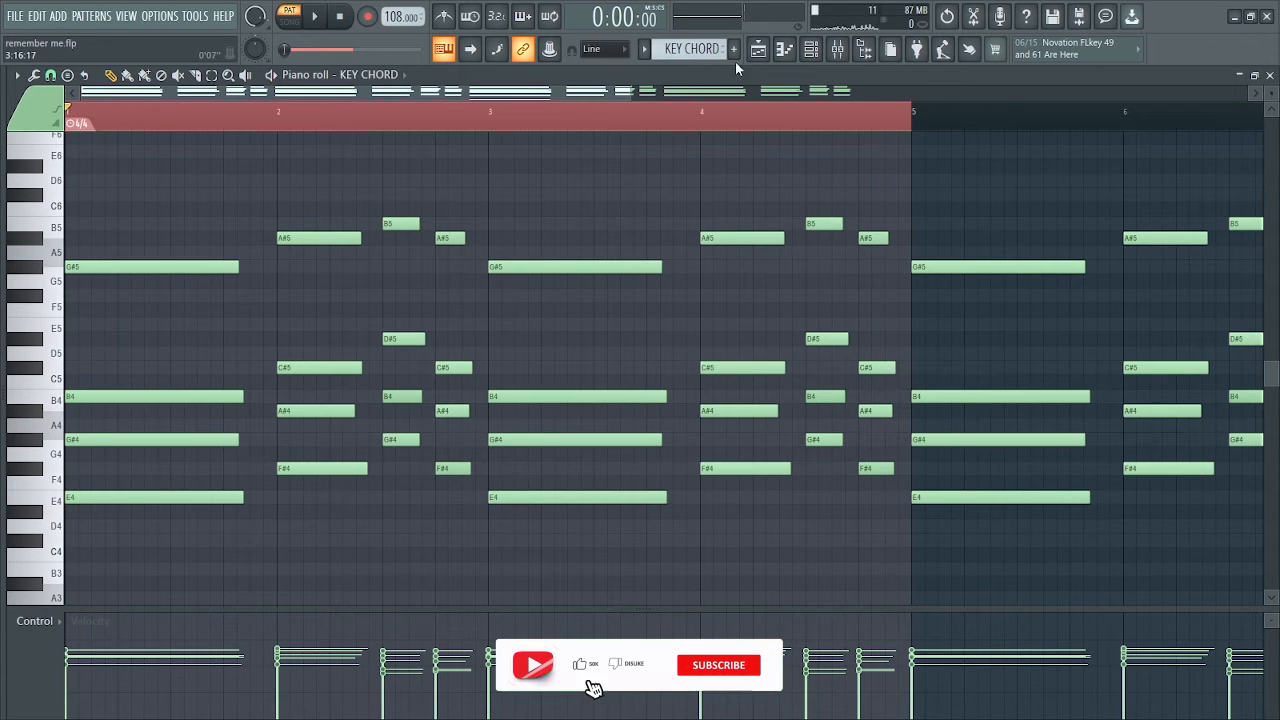
left_click(758, 49)
left_click(218, 200)
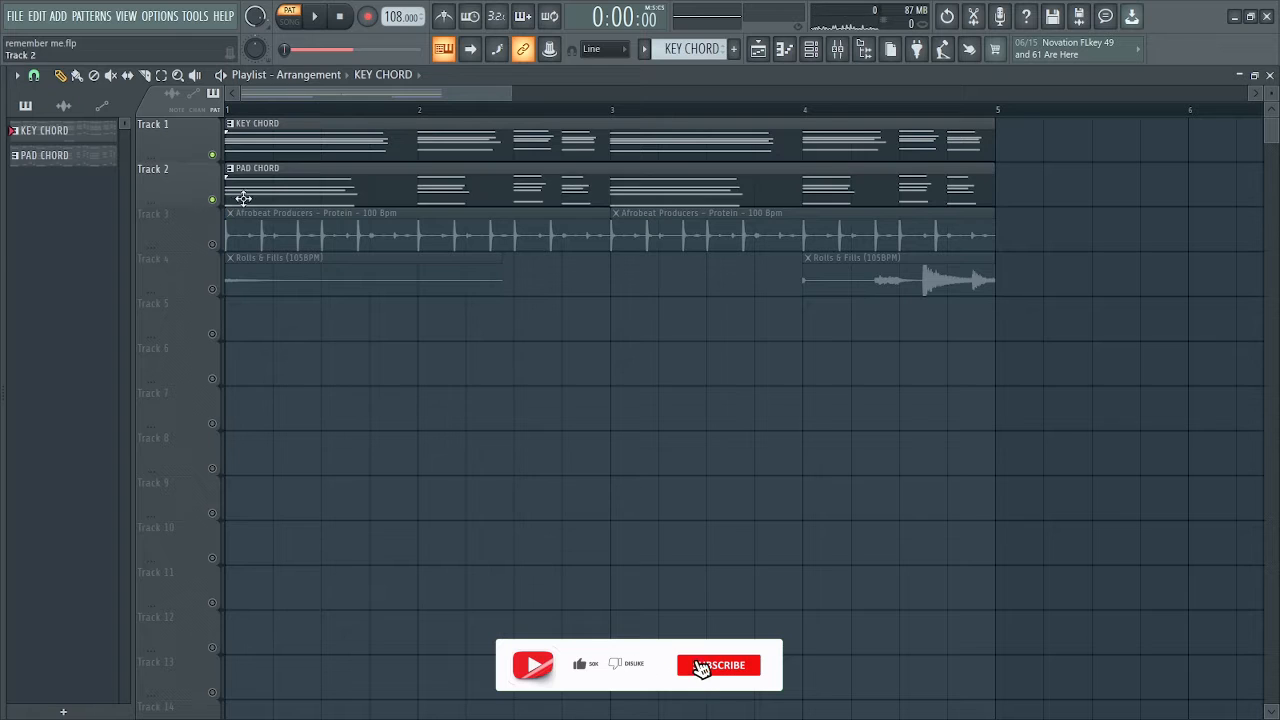
double_click(240, 197)
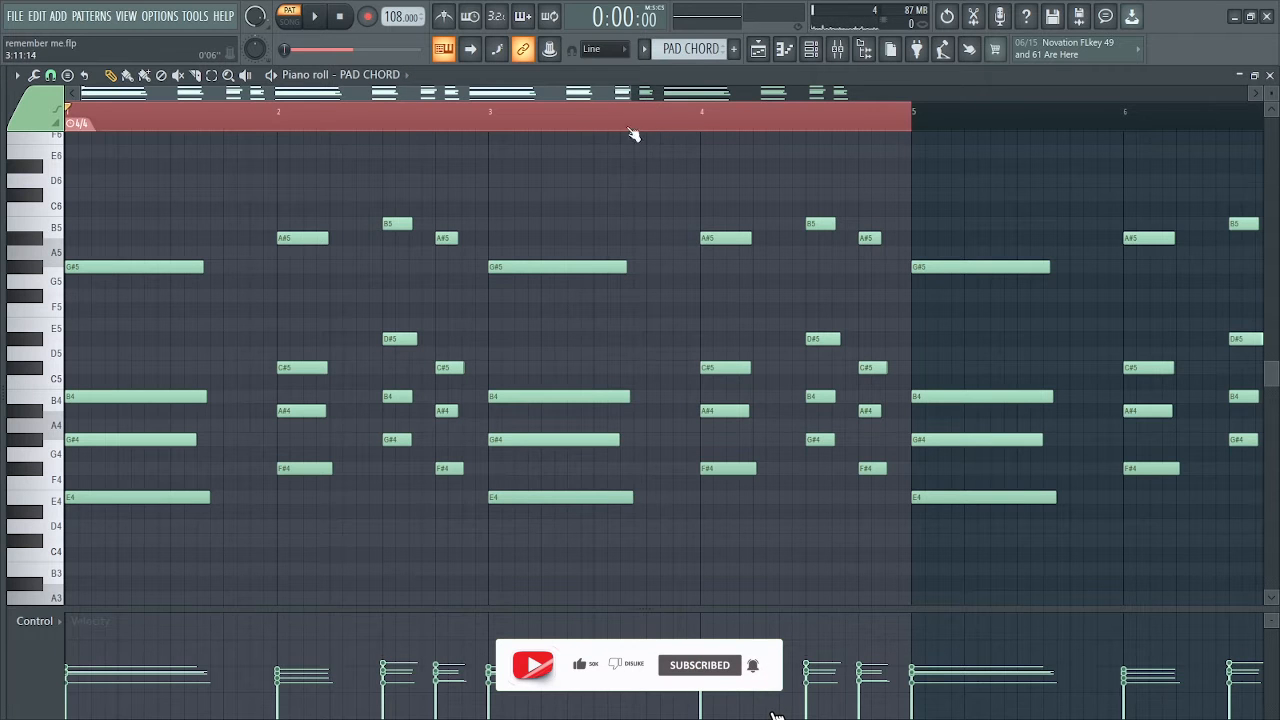
Play the PAD CHORD pattern and review its upper and lower notes in the piano roll
scroll(617, 209, "down", 3)
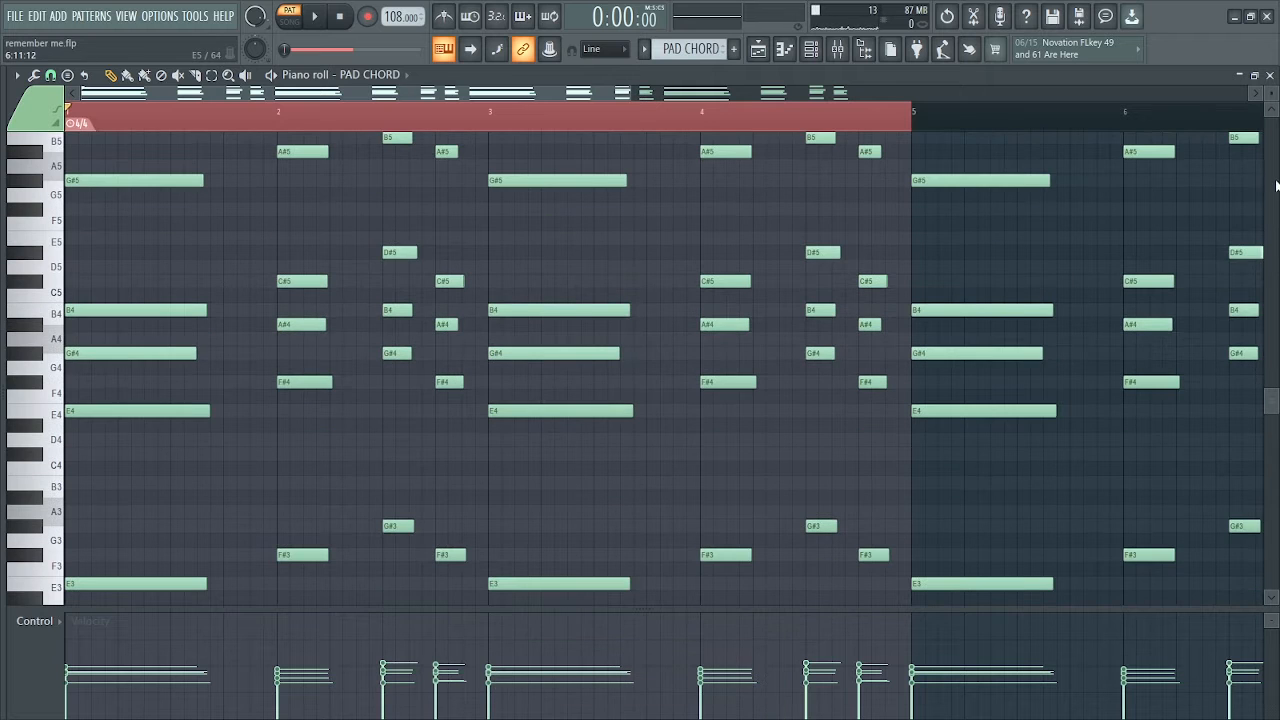
key("space")
scroll(705, 395, "up", 2)
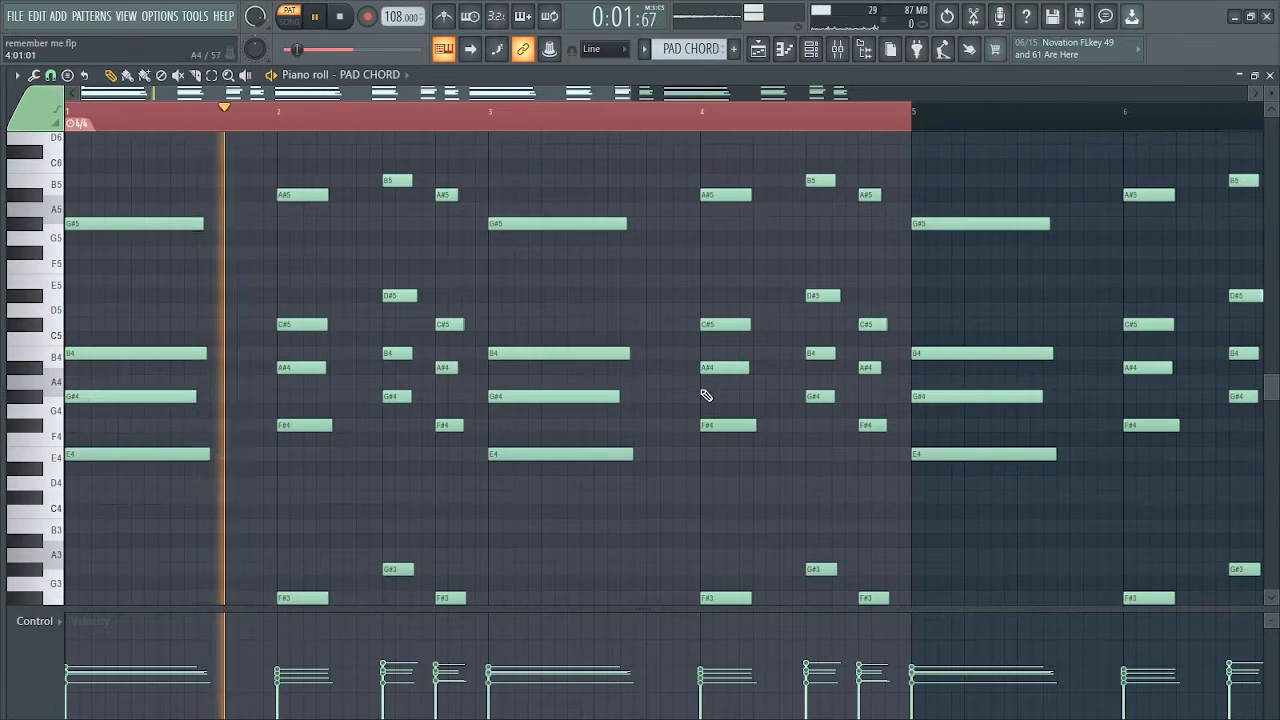
scroll(710, 402, "down", 2)
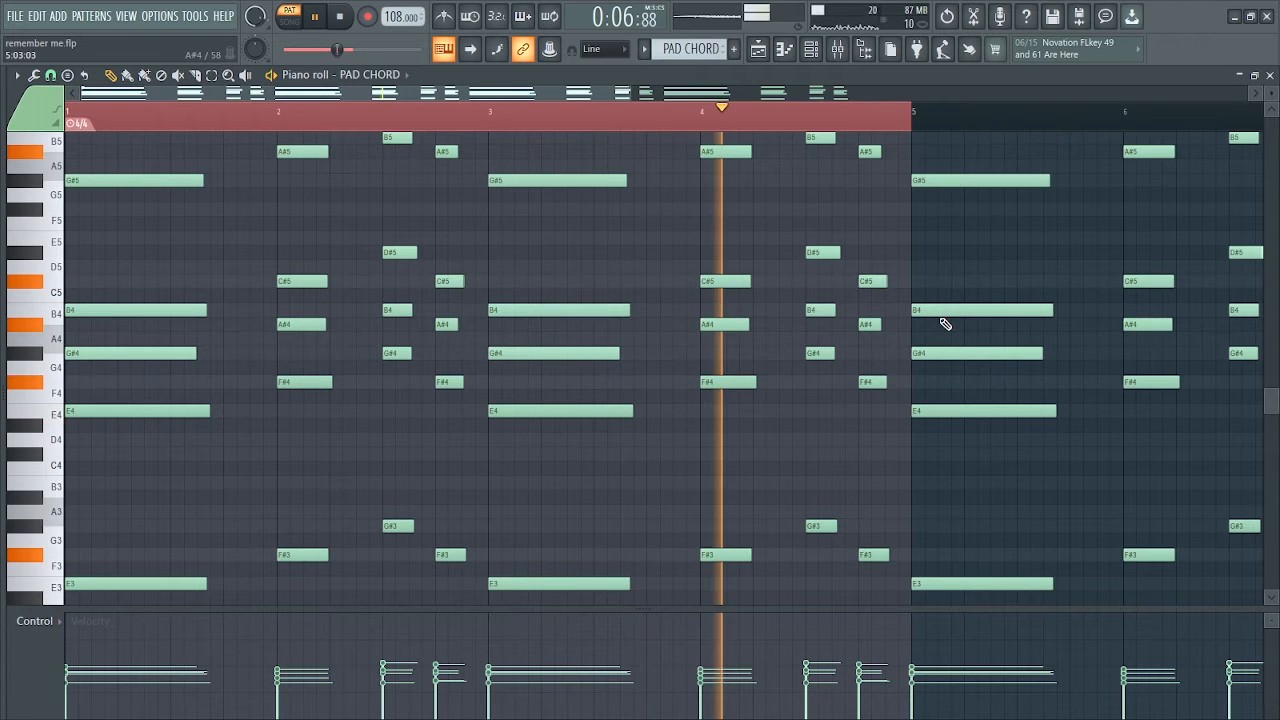
key("space")
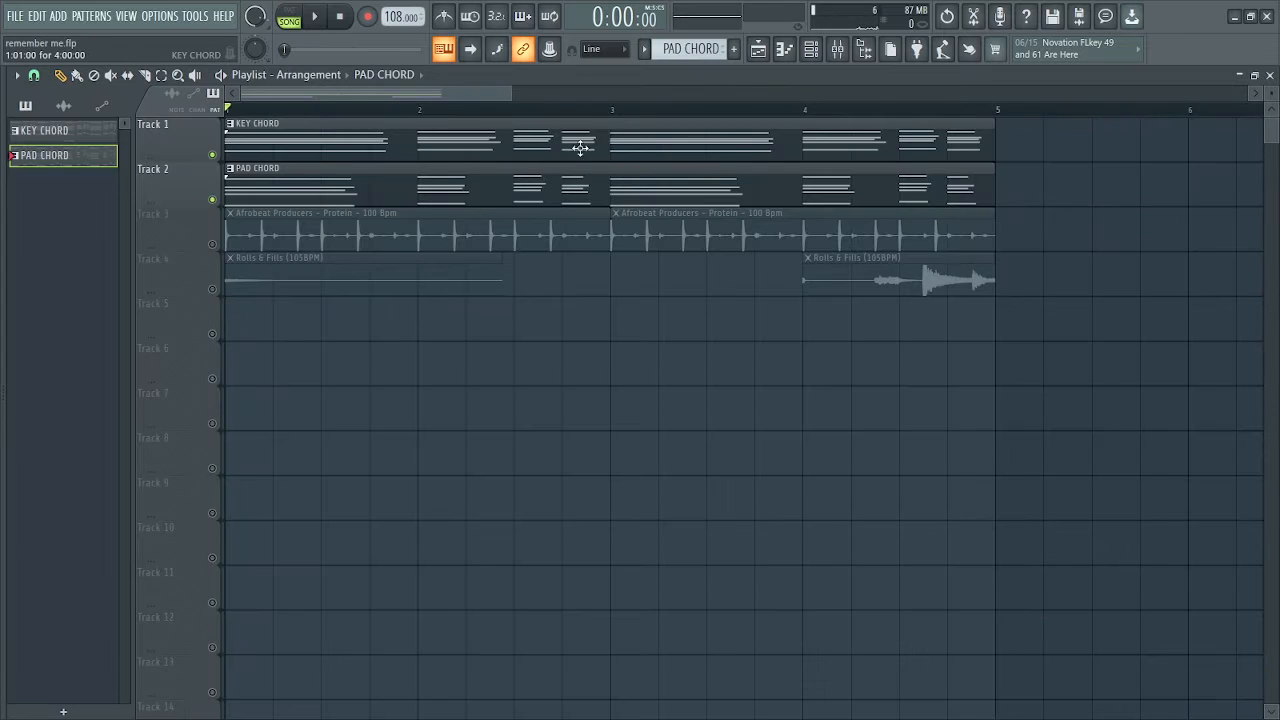
Listen to both chord tracks together in song mode, and solo Track 3 to hear the Afrobeat Producers - Protein loop alone
key("space")
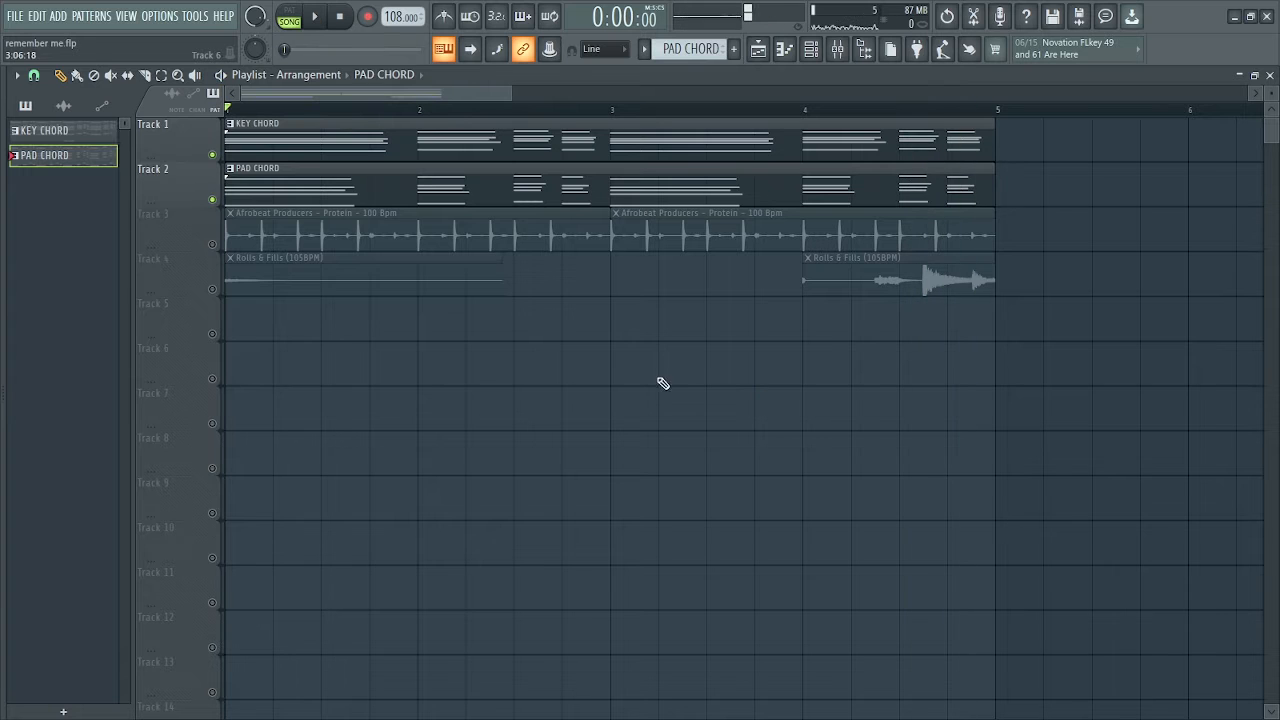
left_click(213, 245, "ctrl")
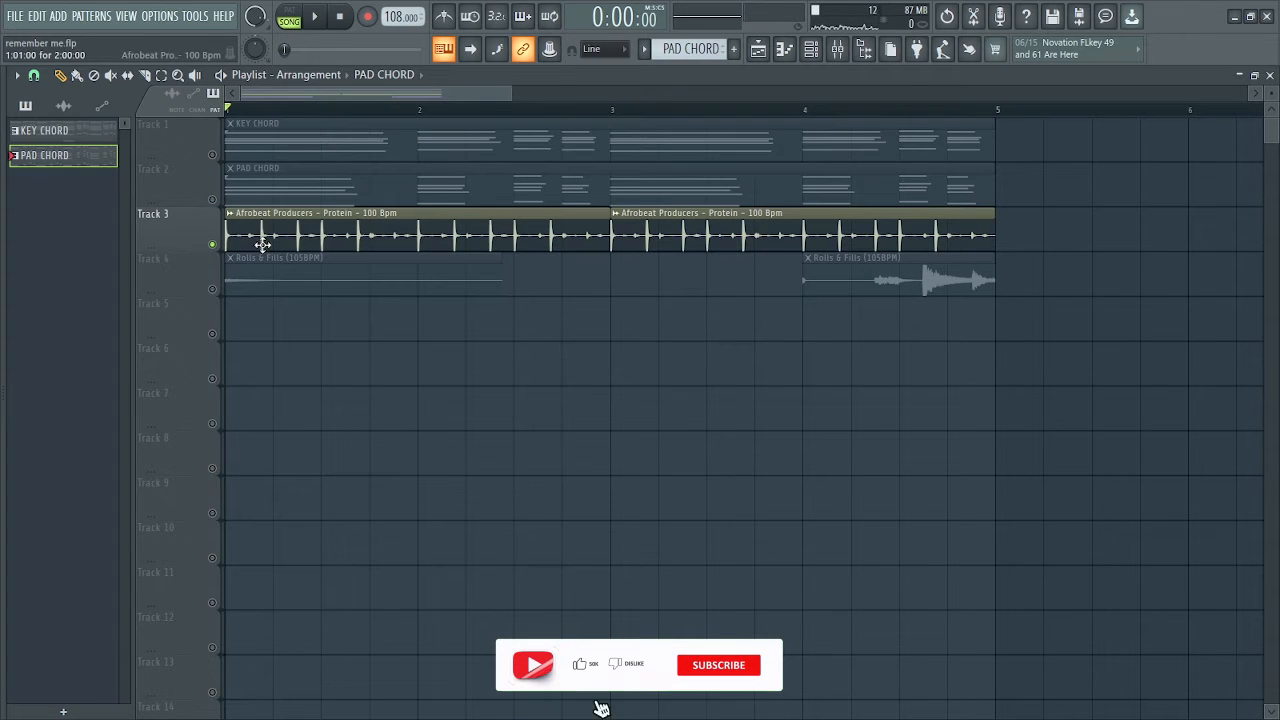
left_click_drag(506, 93, 462, 93)
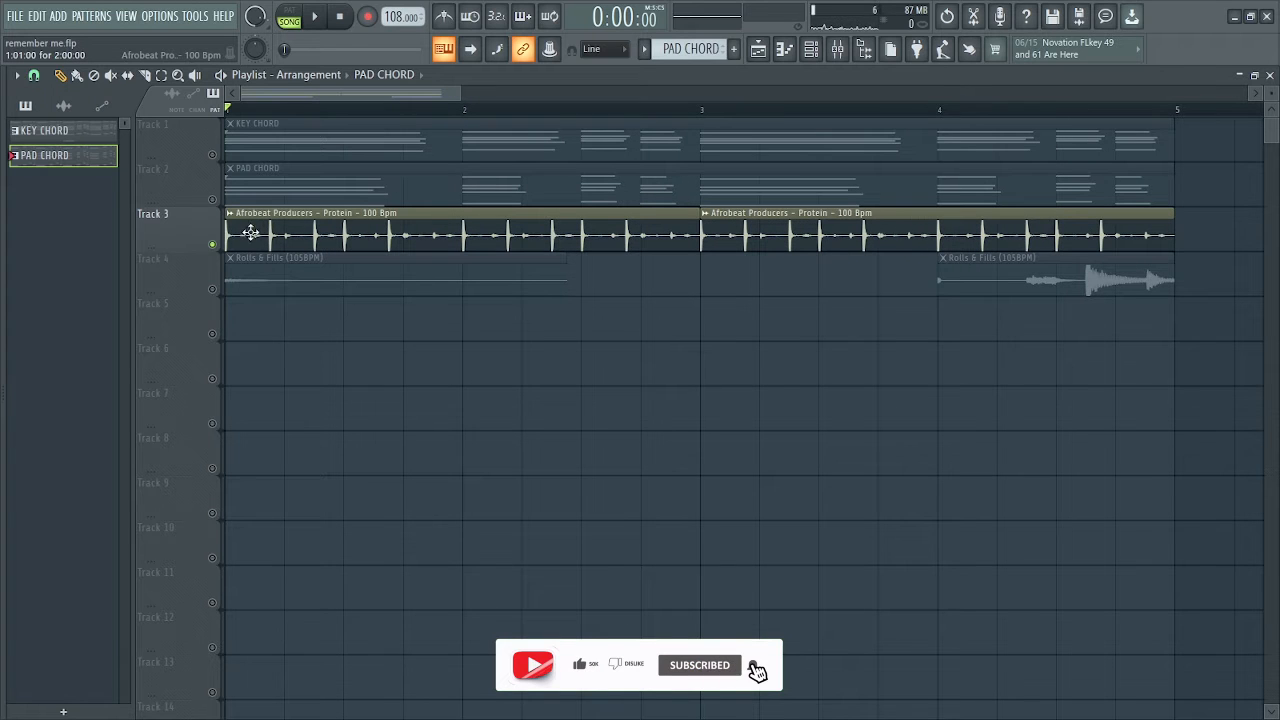
key("space")
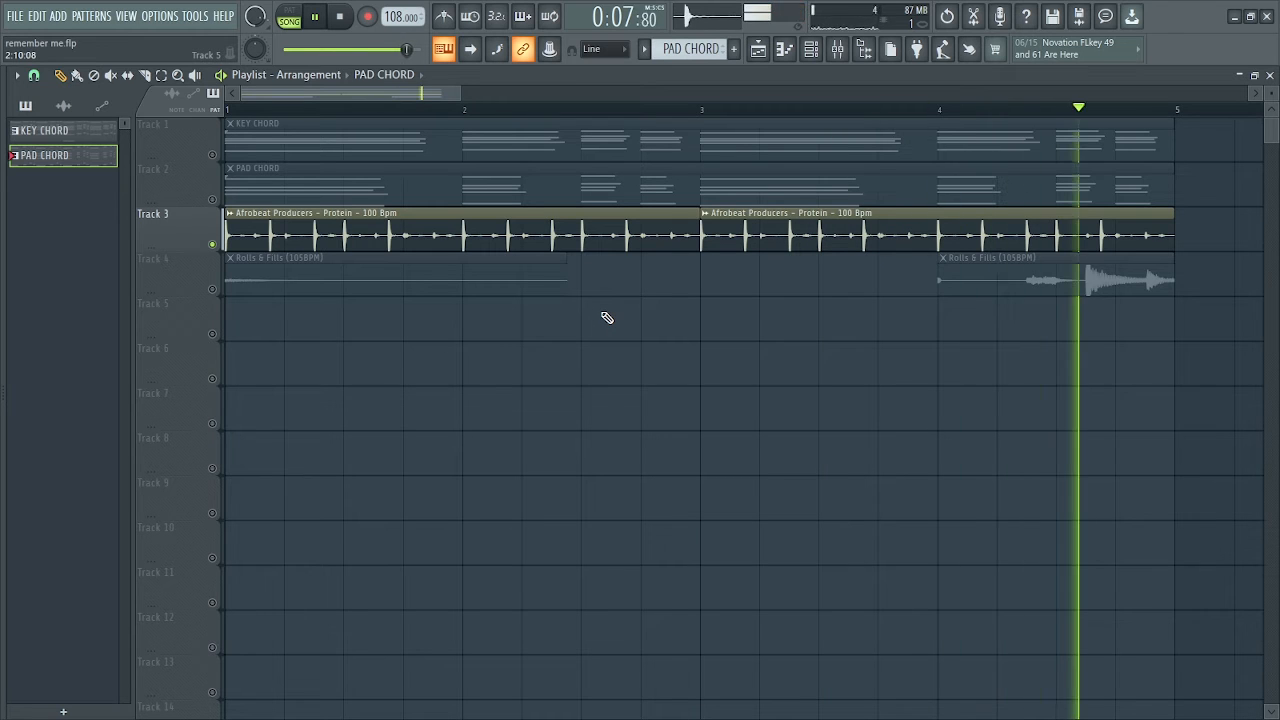
key("space")
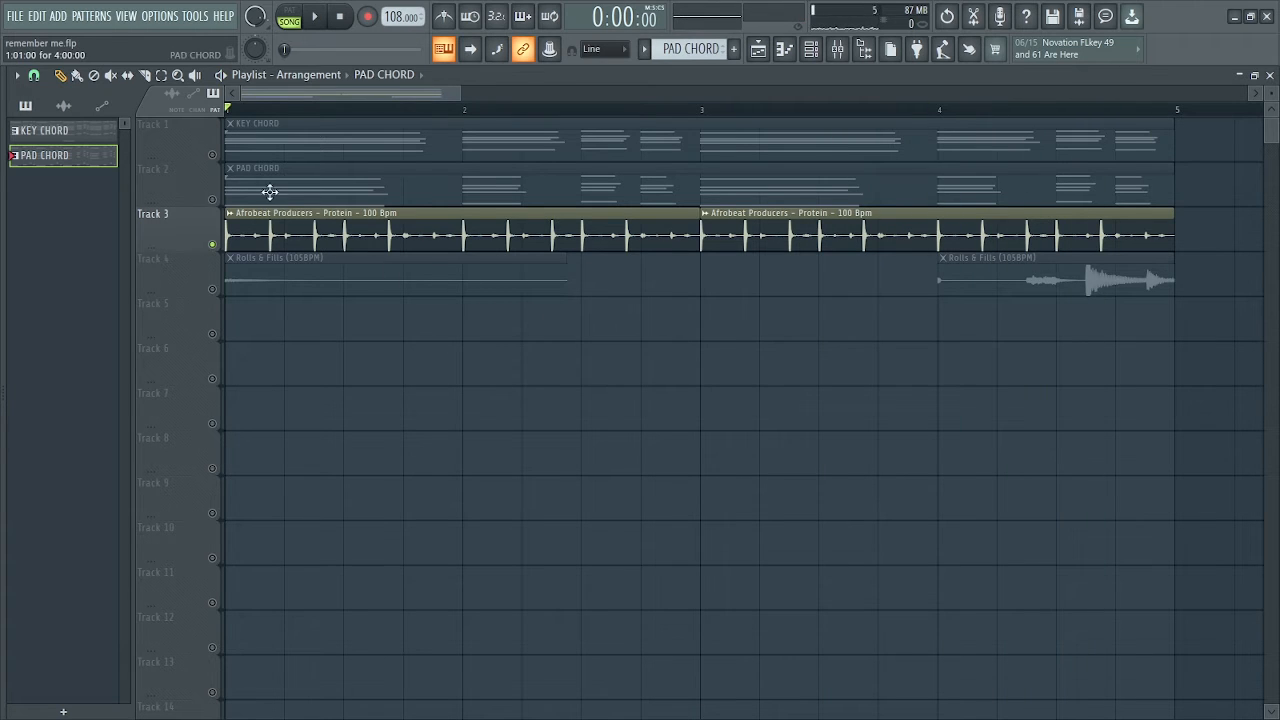
Unmute Tracks 1 and 2 and play both chord patterns together with the percussion loop
left_click(218, 155)
left_click(217, 200)
key("space")
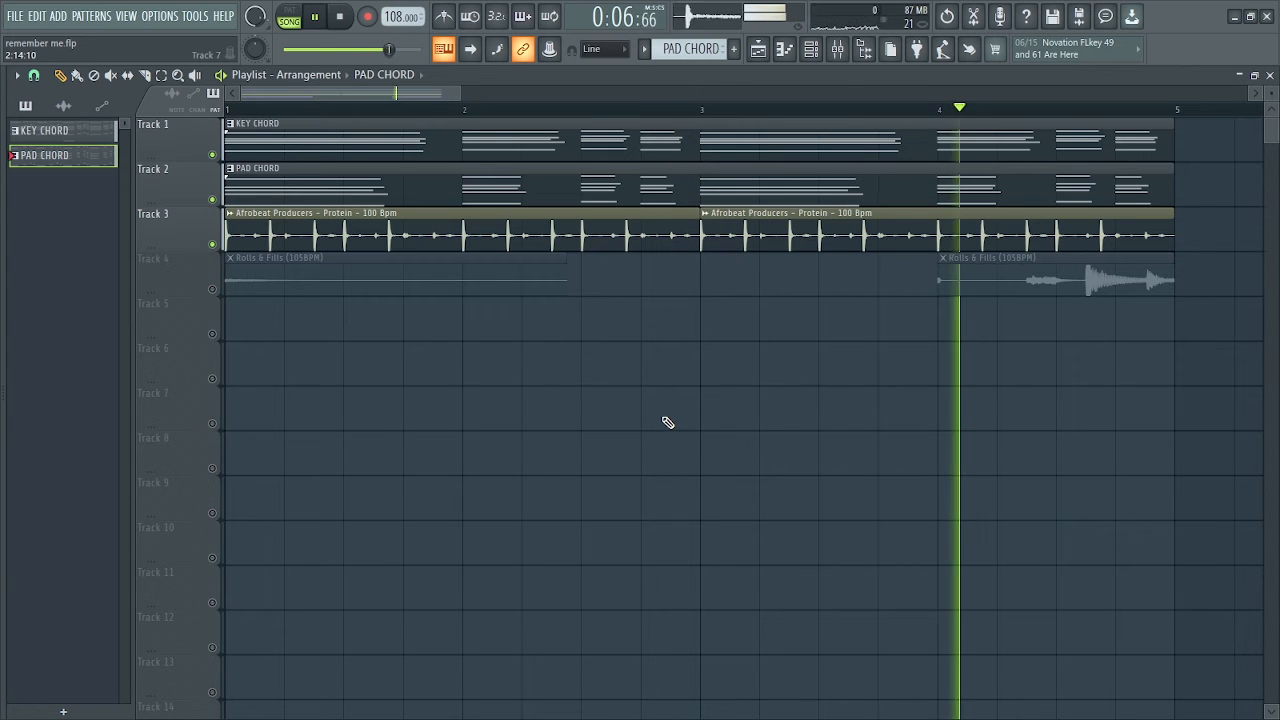
key("space")
Solo Track 4 and play the Rolls & Fills (105BPM) clips on their own
right_click(212, 289)
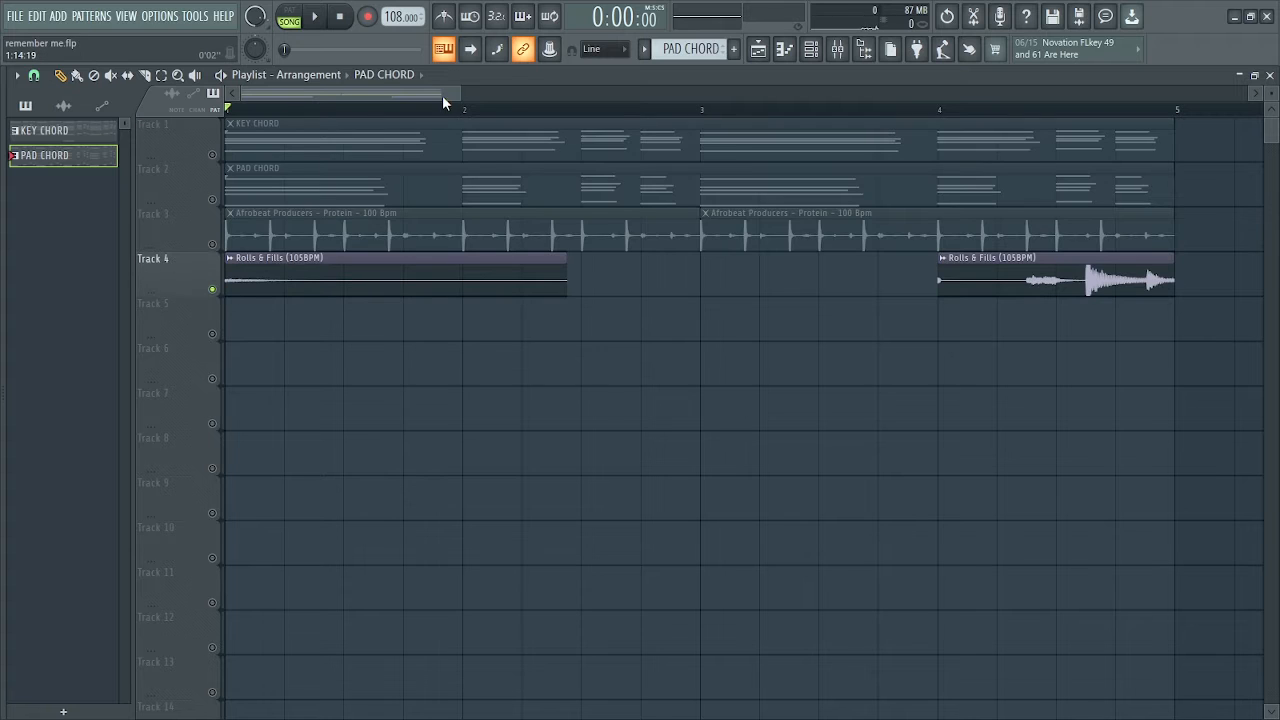
left_click_drag(457, 91, 640, 91)
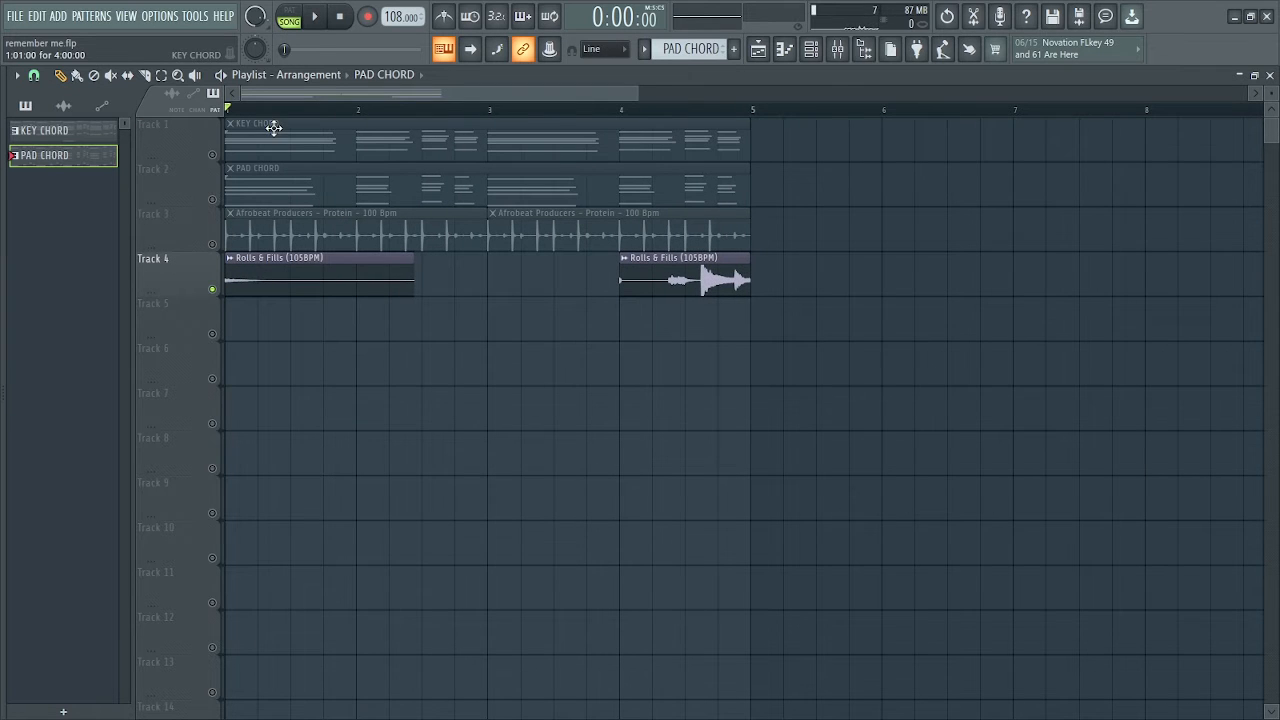
key("space")
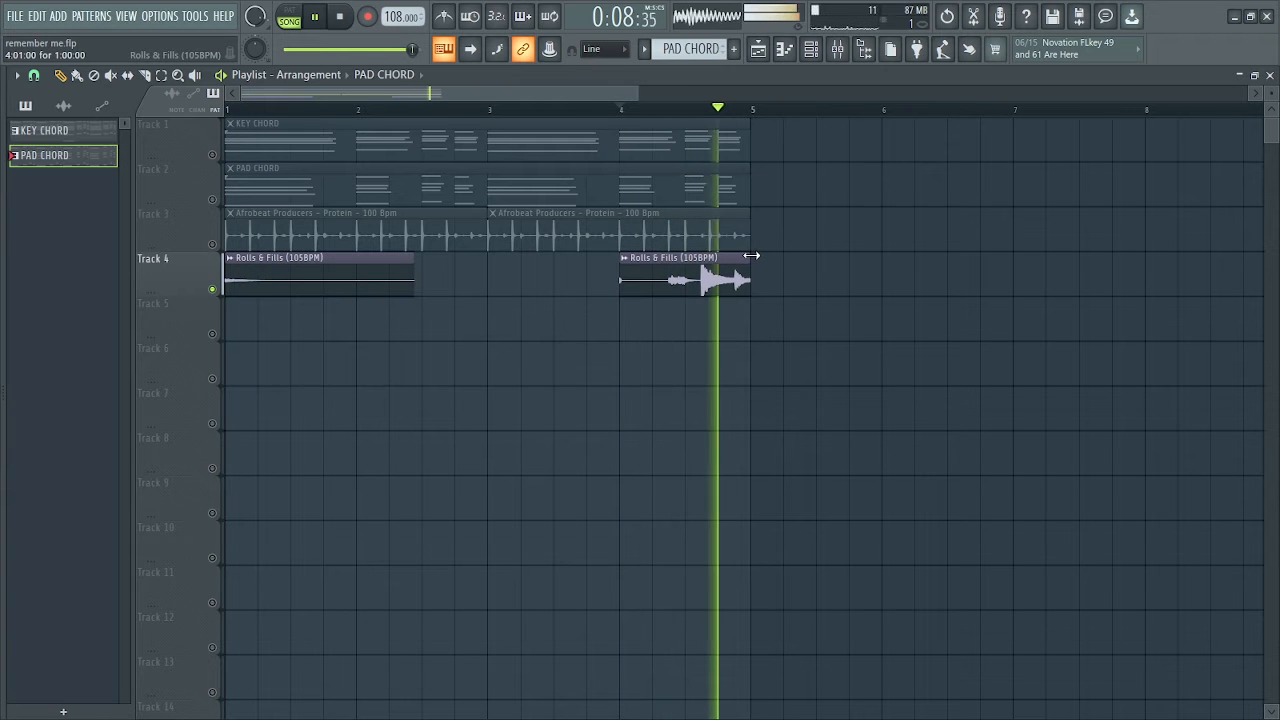
Unmute all playlist tracks by clearing the solo, and play the full four-bar arrangement
right_click(212, 156)
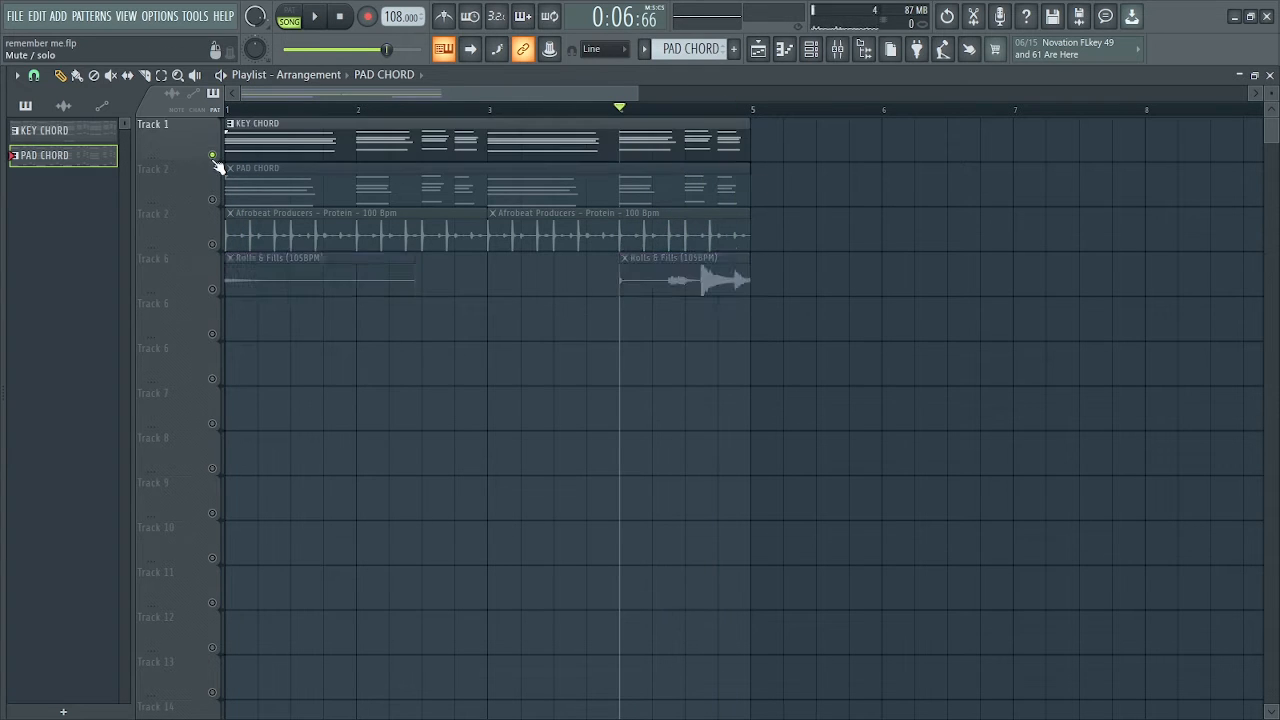
right_click(212, 156)
key("space")
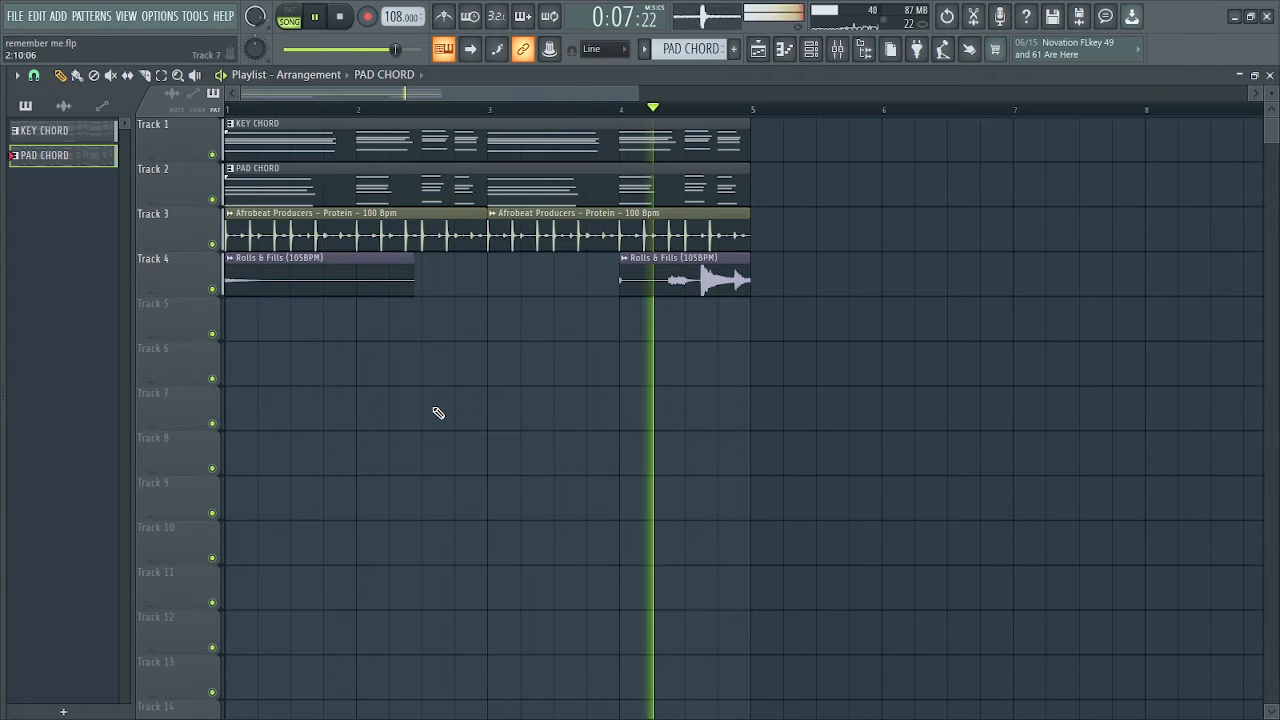
key("space")
left_click_drag(638, 89, 576, 94)
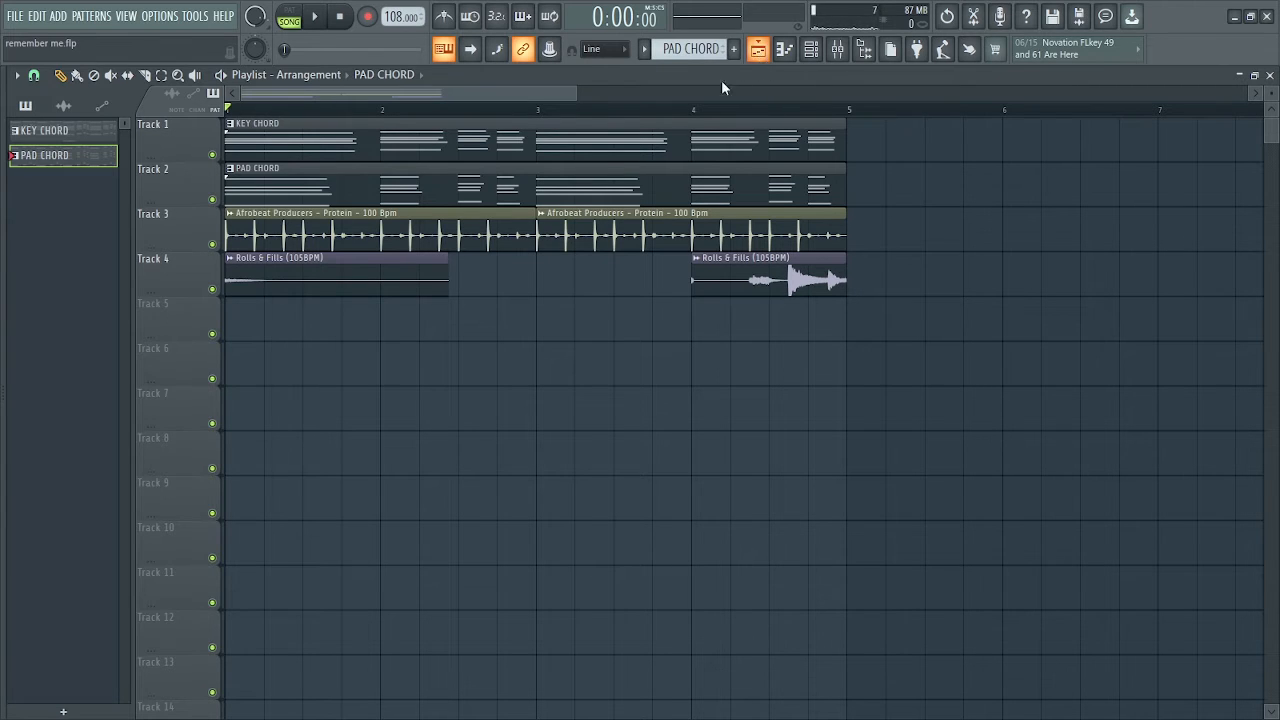
With the KEY CHORD pattern active, load the Marimba patch from Mallets in the MARIMBA MELODY #2 Hypersonic channel
left_click(684, 155)
left_click(813, 51)
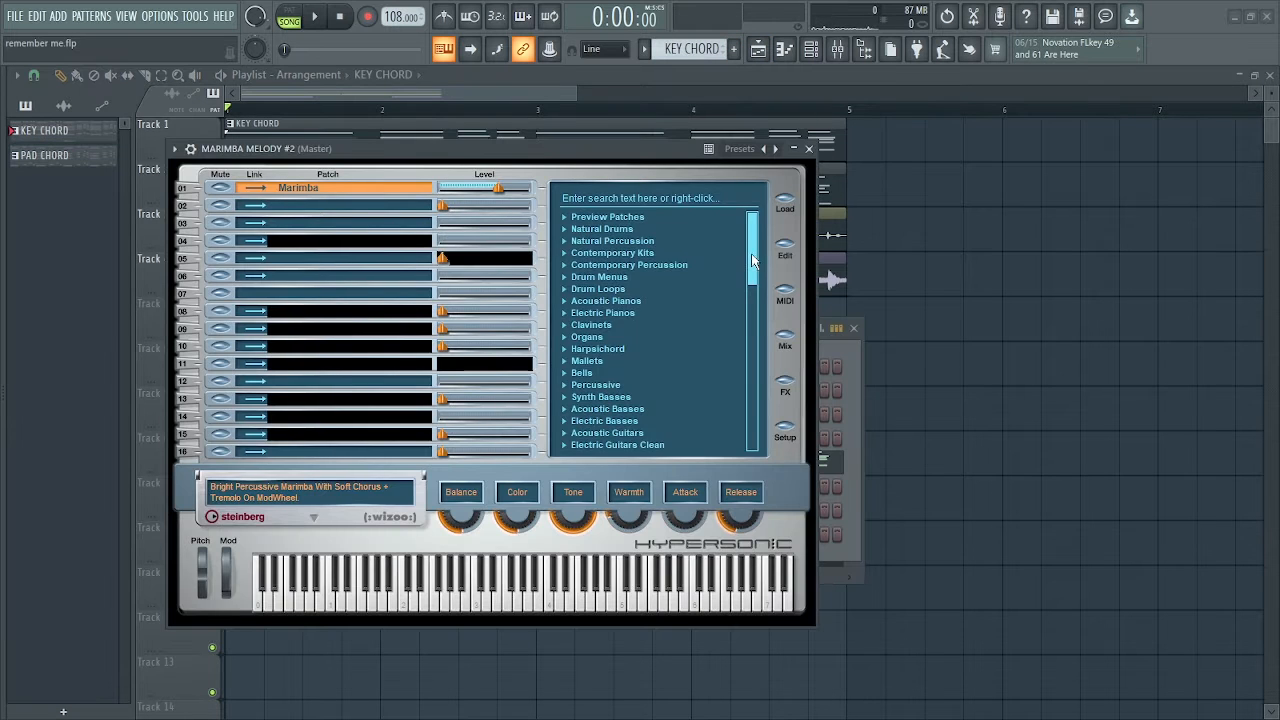
left_click_drag(751, 253, 751, 278)
left_click(564, 293)
left_click(596, 326)
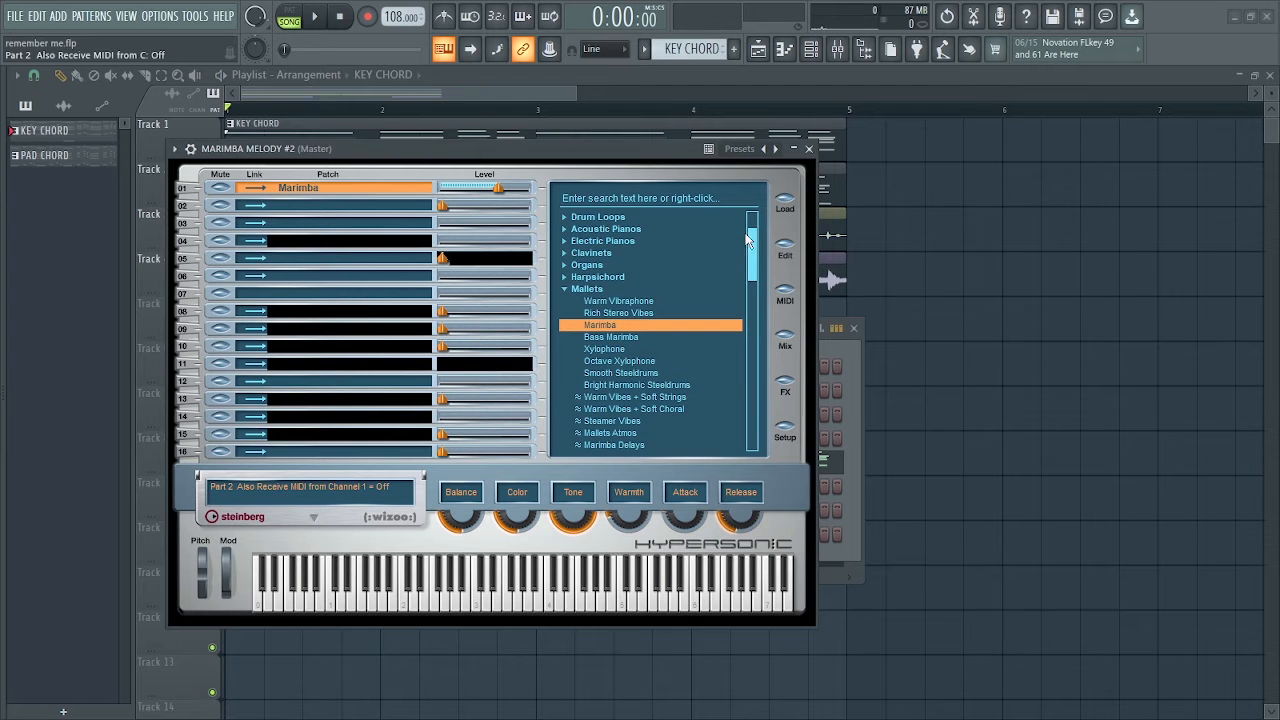
left_click(809, 148)
Open the MARIMBA MELODY #2 channel in the piano roll
right_click(385, 533)
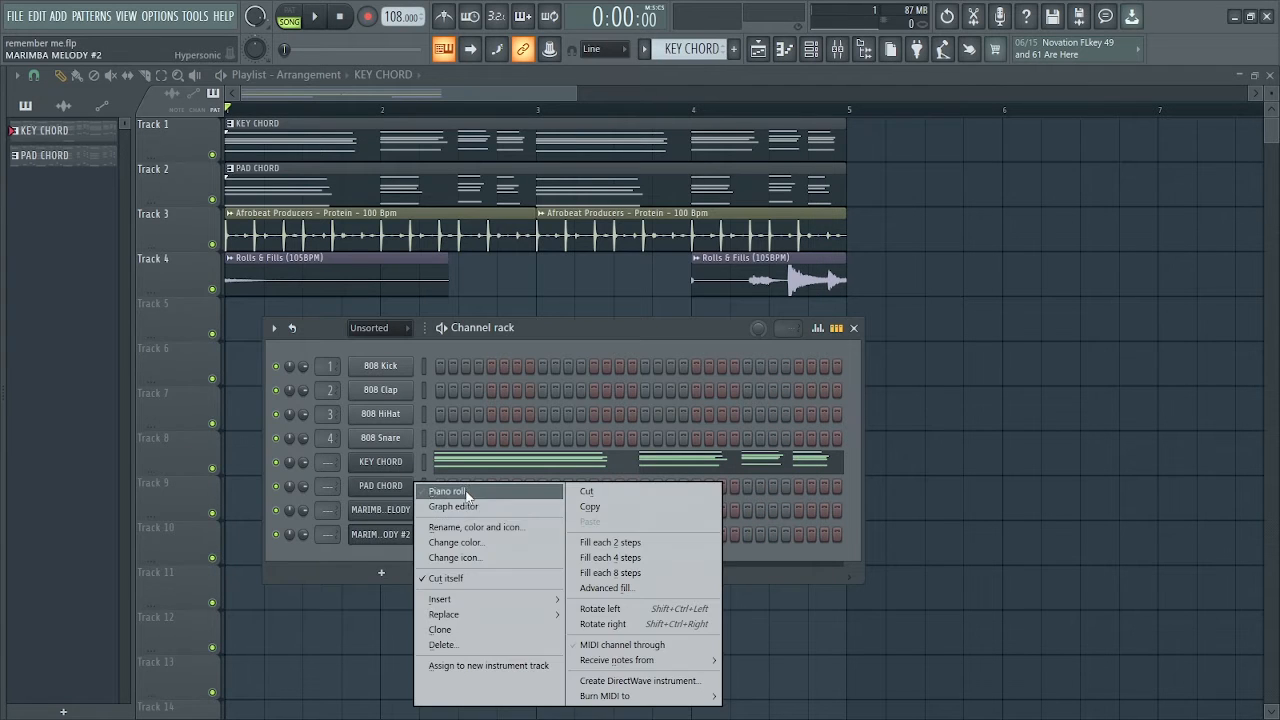
left_click(469, 494)
scroll(520, 400, "up", 4)
left_click_drag(613, 95, 524, 95)
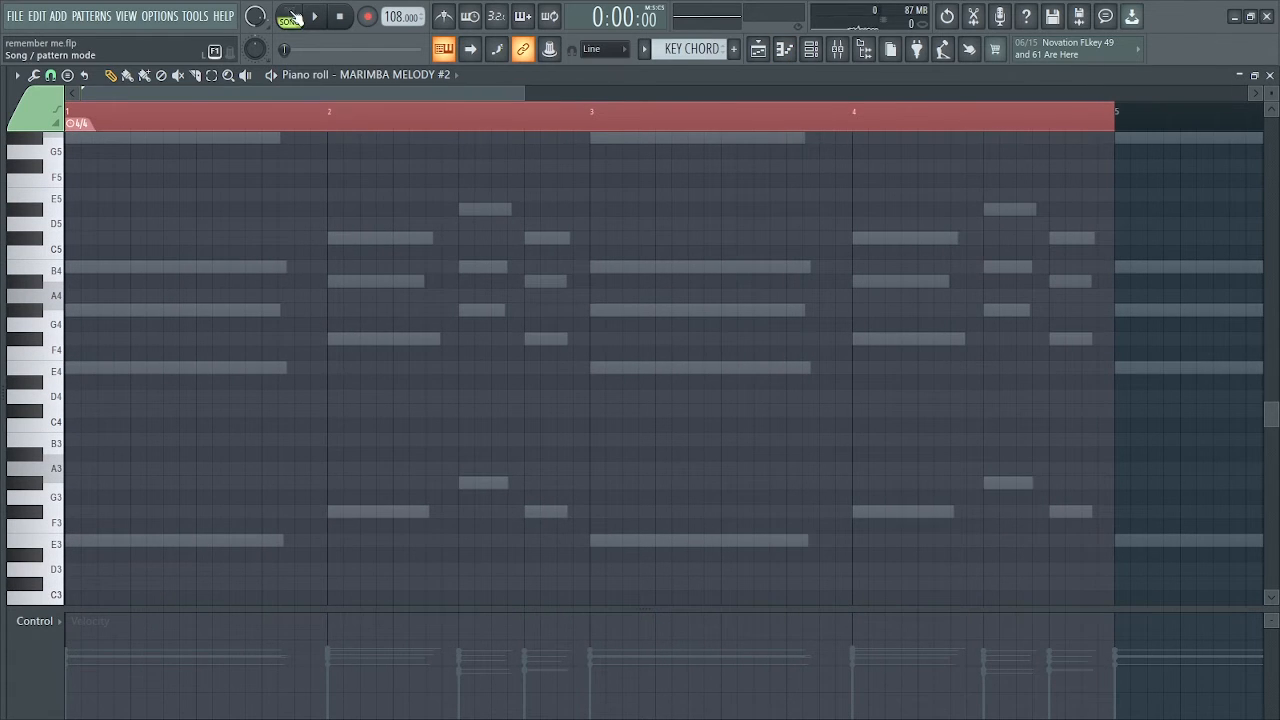
Place a short chord of E4, G#4, B4 and G#5 at the start of bar 1 and play it in pattern mode
left_click_drag(523, 95, 490, 95)
scroll(142, 353, "up", 1)
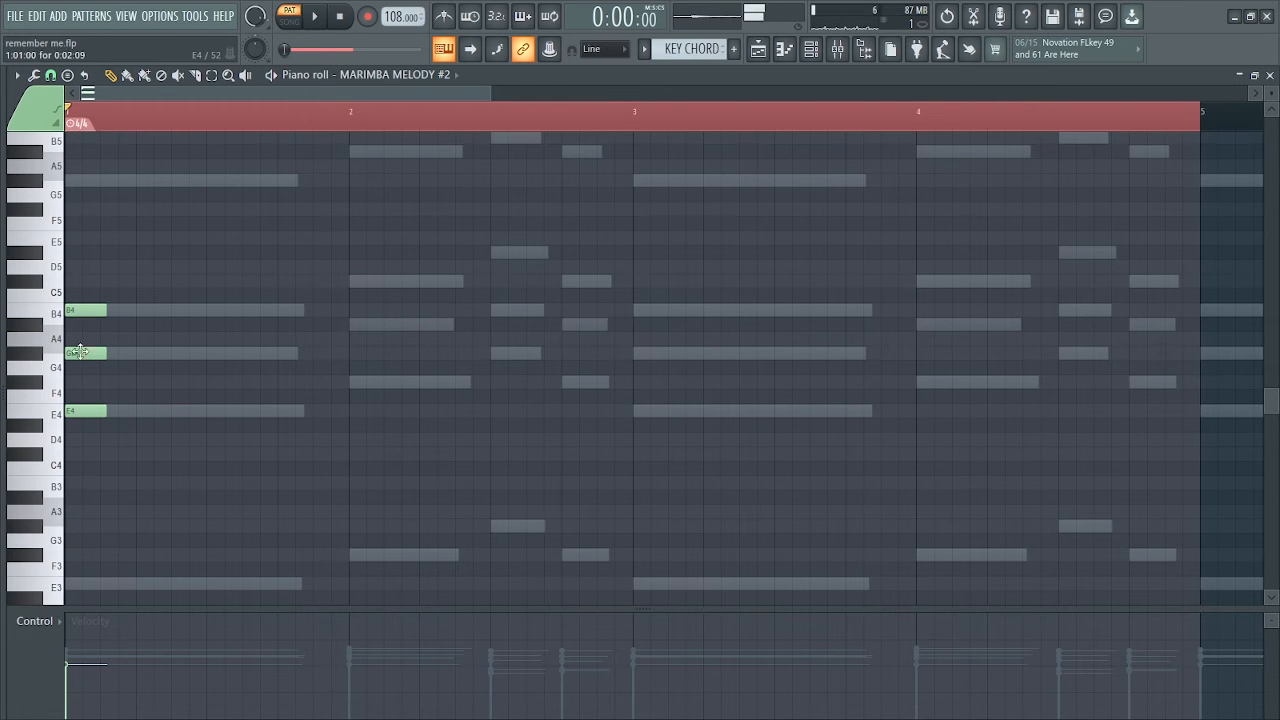
key("space")
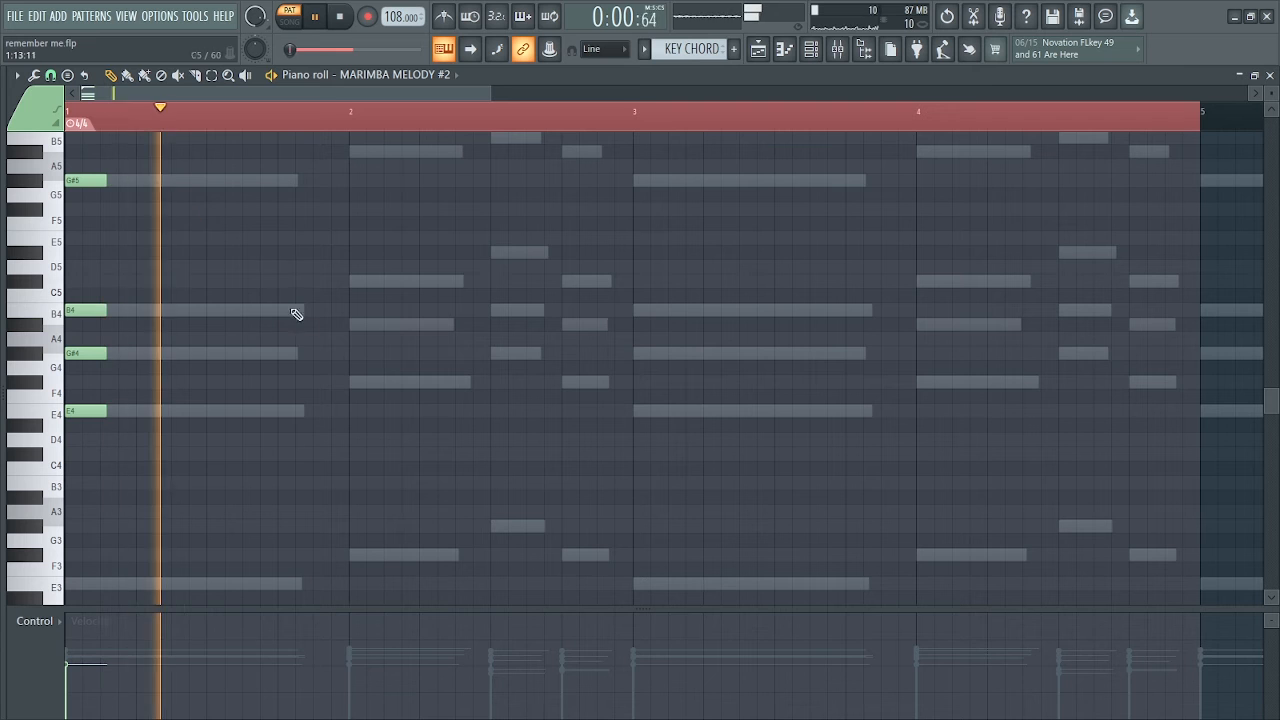
key("space")
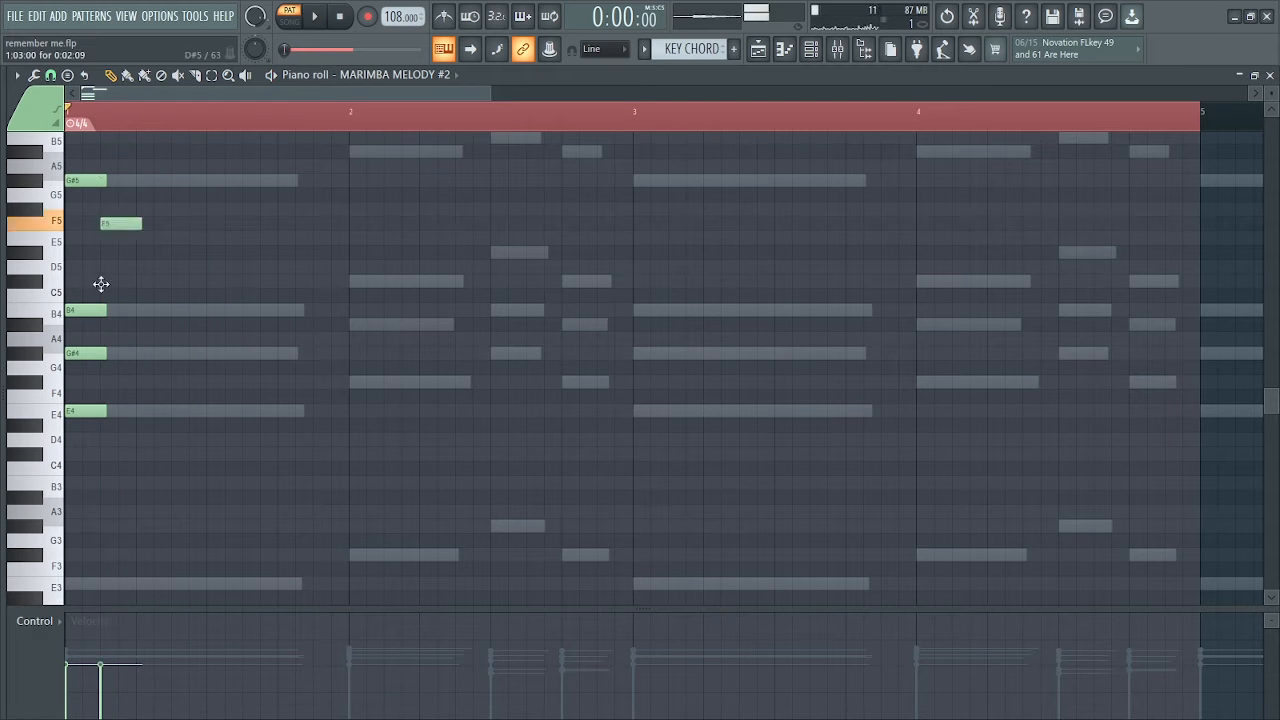
Lengthen the four selected chord notes slightly, and clear the four-bar time selection
left_click_drag(65, 483, 66, 484)
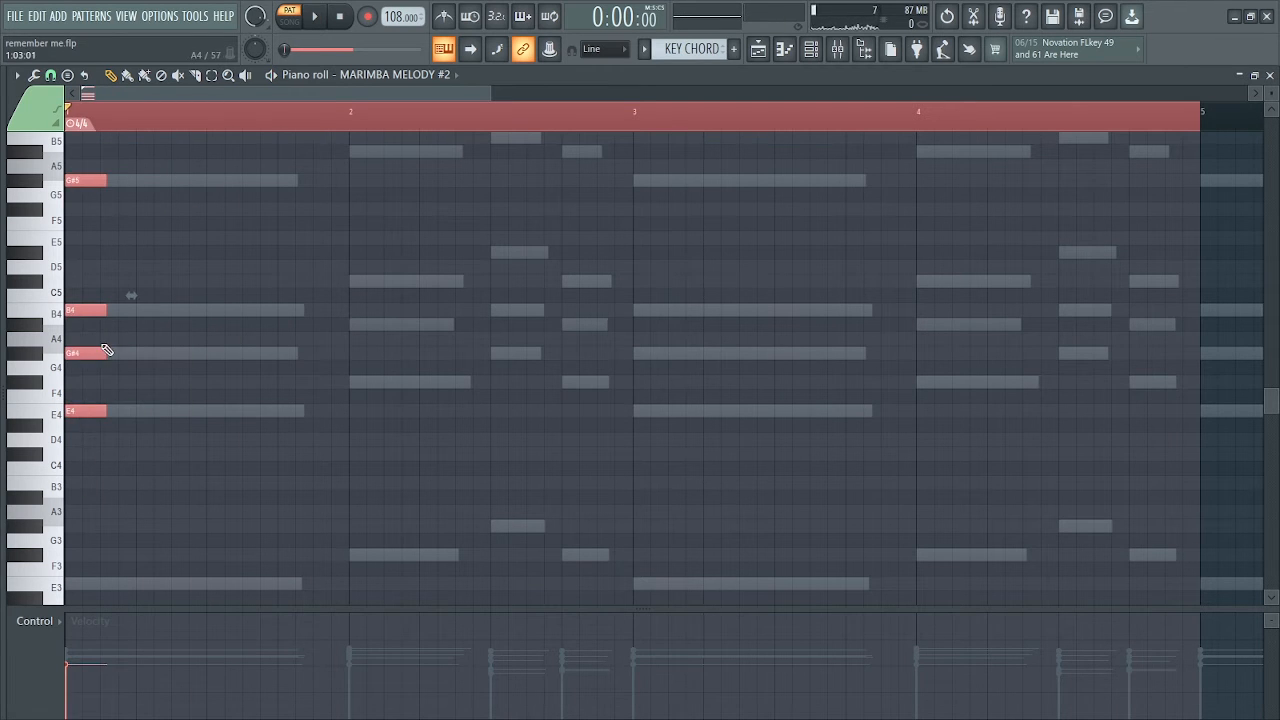
left_click(76, 118)
left_click_drag(489, 95, 345, 92)
key("space")
key("space")
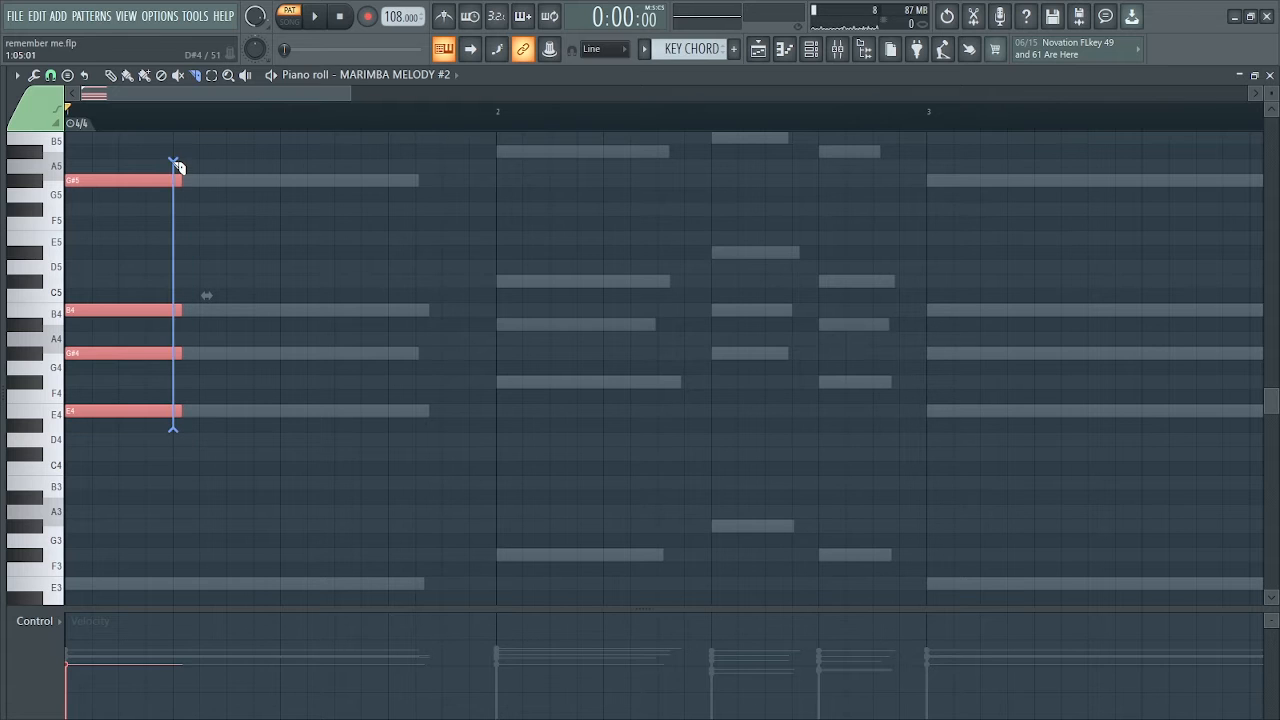
Trim the chord notes to four steps with the Slice tool, and set the piano roll snap to Step
left_click_drag(177, 165, 175, 163)
left_click(112, 76)
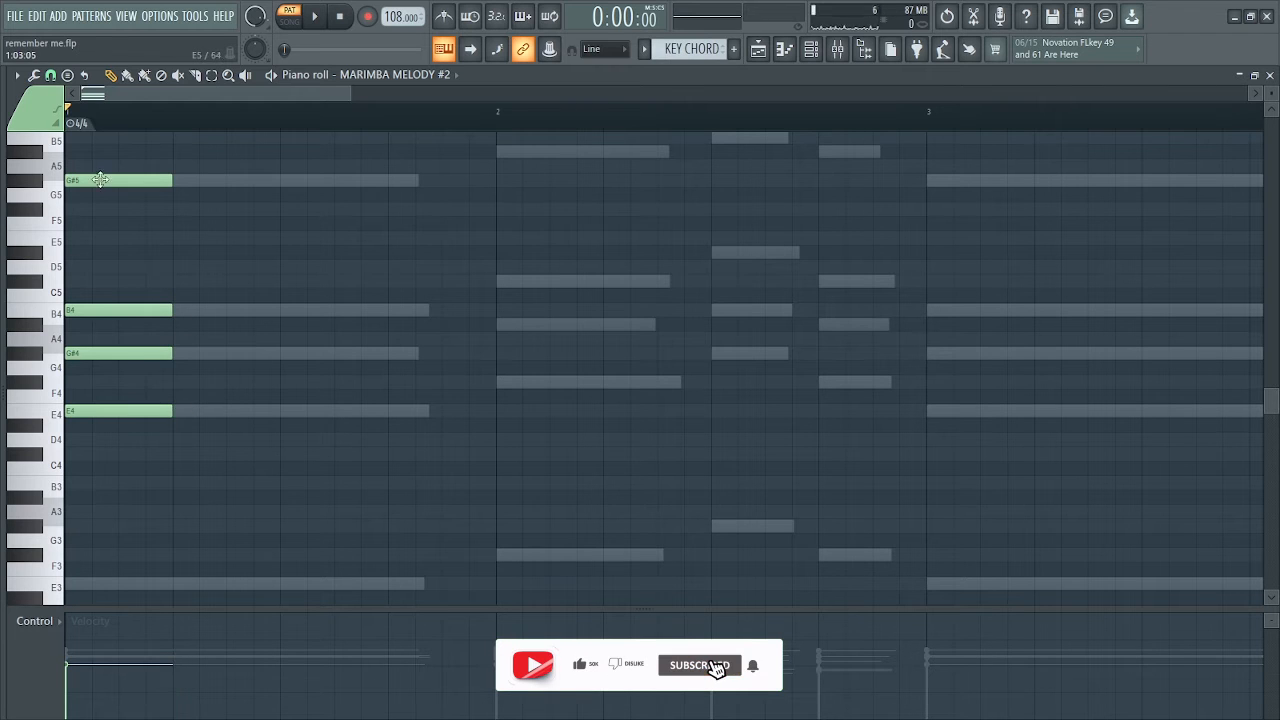
left_click(51, 76)
left_click(78, 227)
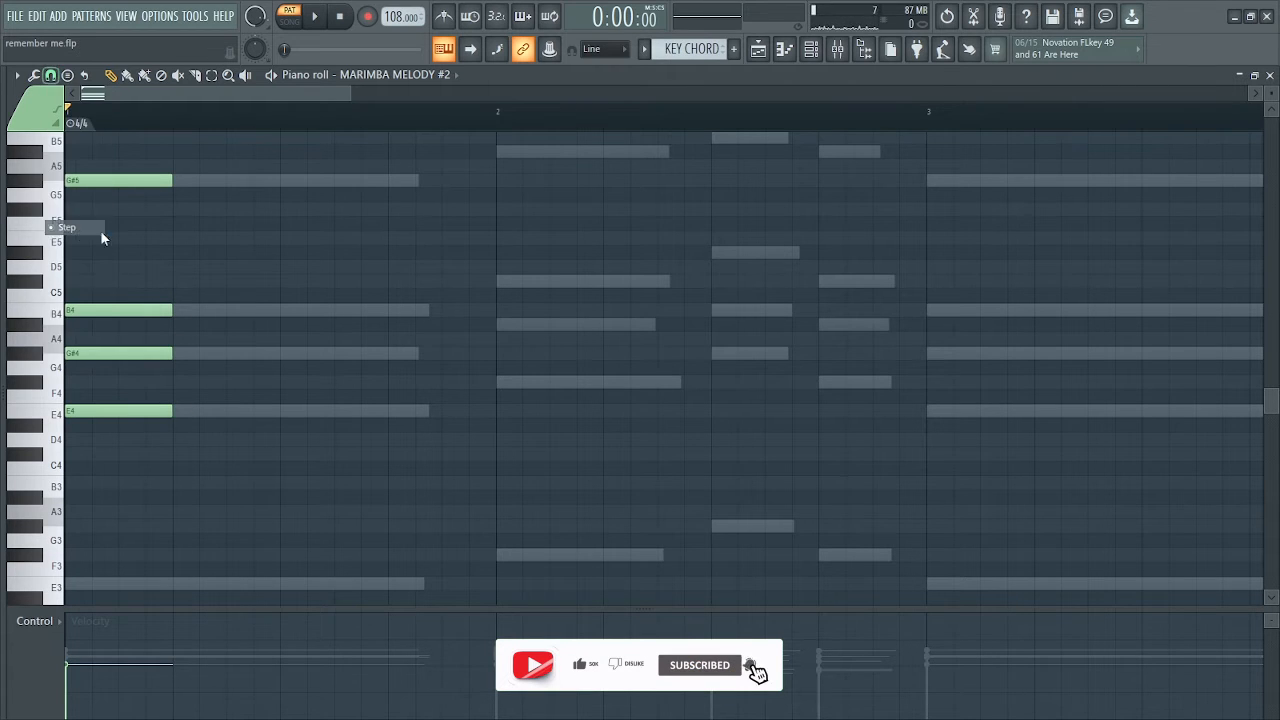
key("space")
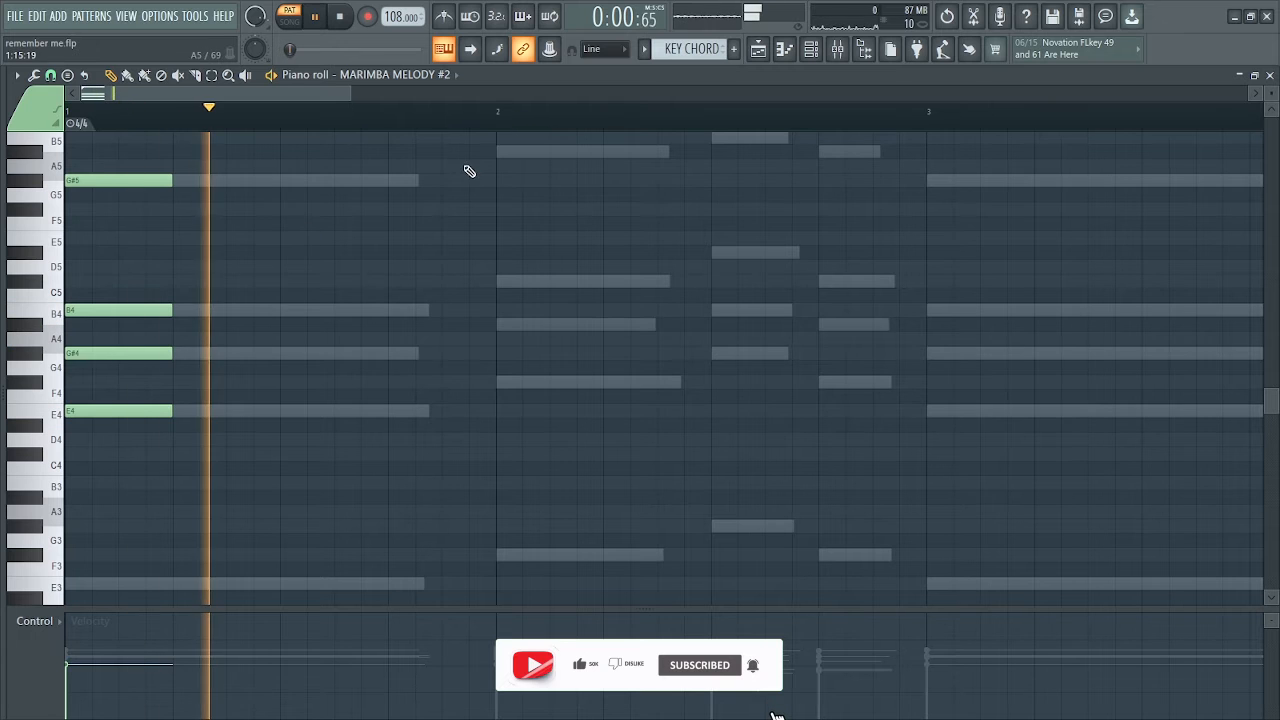
key("space")
Select the whole four-note chord, duplicate it at step 7 of bar 1 and play the result
left_click_drag(150, 134, 108, 460)
left_click_drag(114, 311, 327, 309)
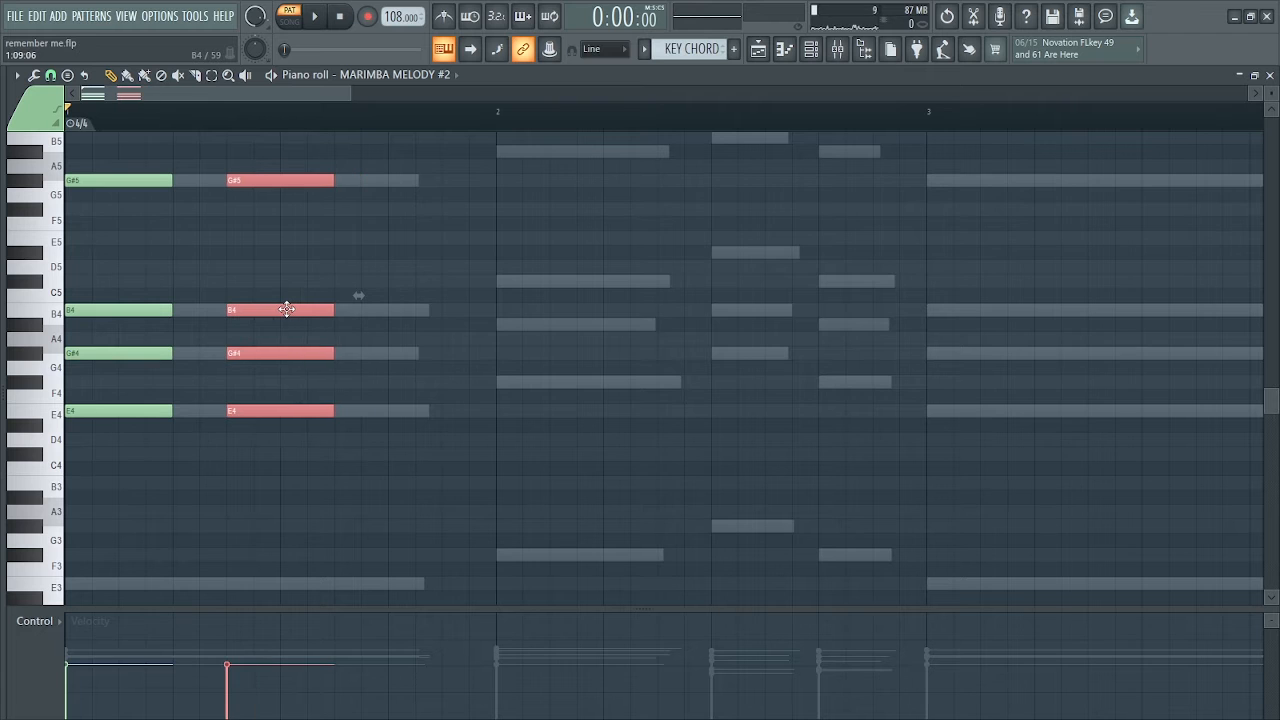
key("space")
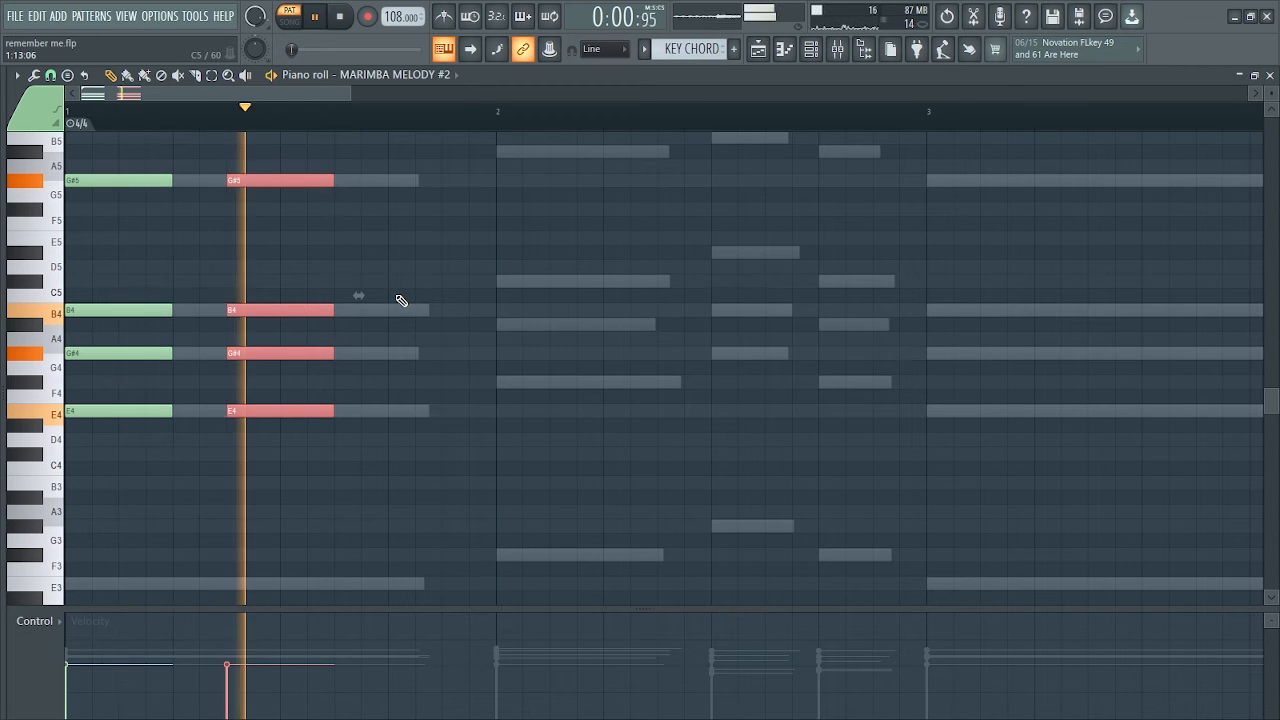
key("space")
Try moving the duplicated chord to step 8 of bar 1 and listen to the timing
key("space")
left_click_drag(282, 311, 326, 310)
key("space")
key("space")
key("space")
Shorten the second chord to two steps starting at step 7, and duplicate it at step 11 of bar 1
key("space")
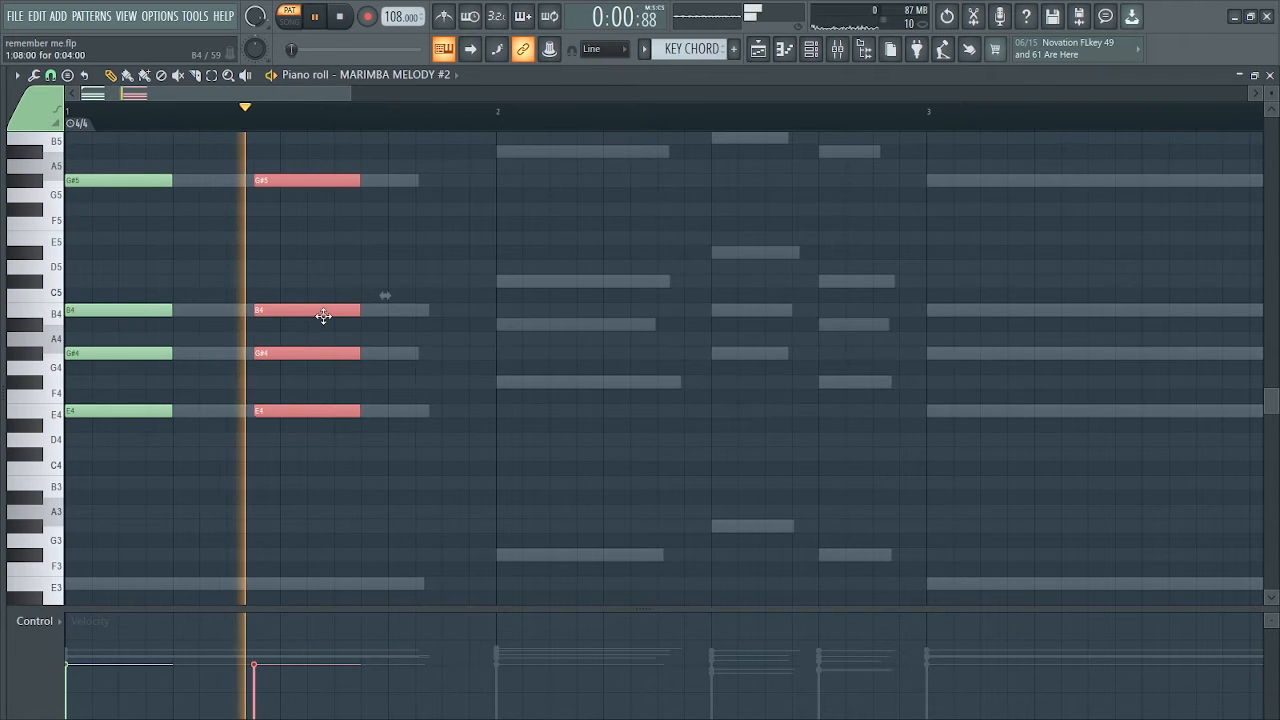
key("space")
key("space")
key("space")
key("space")
key("space")
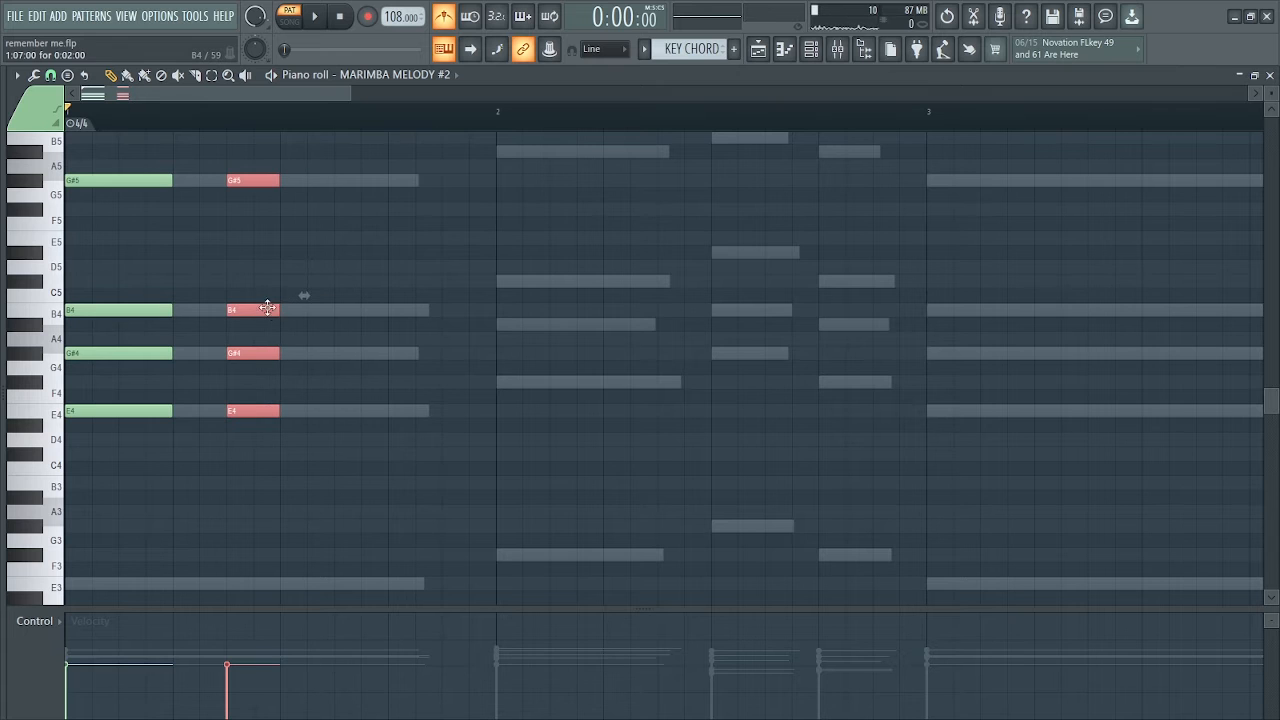
left_click_drag(258, 310, 395, 312)
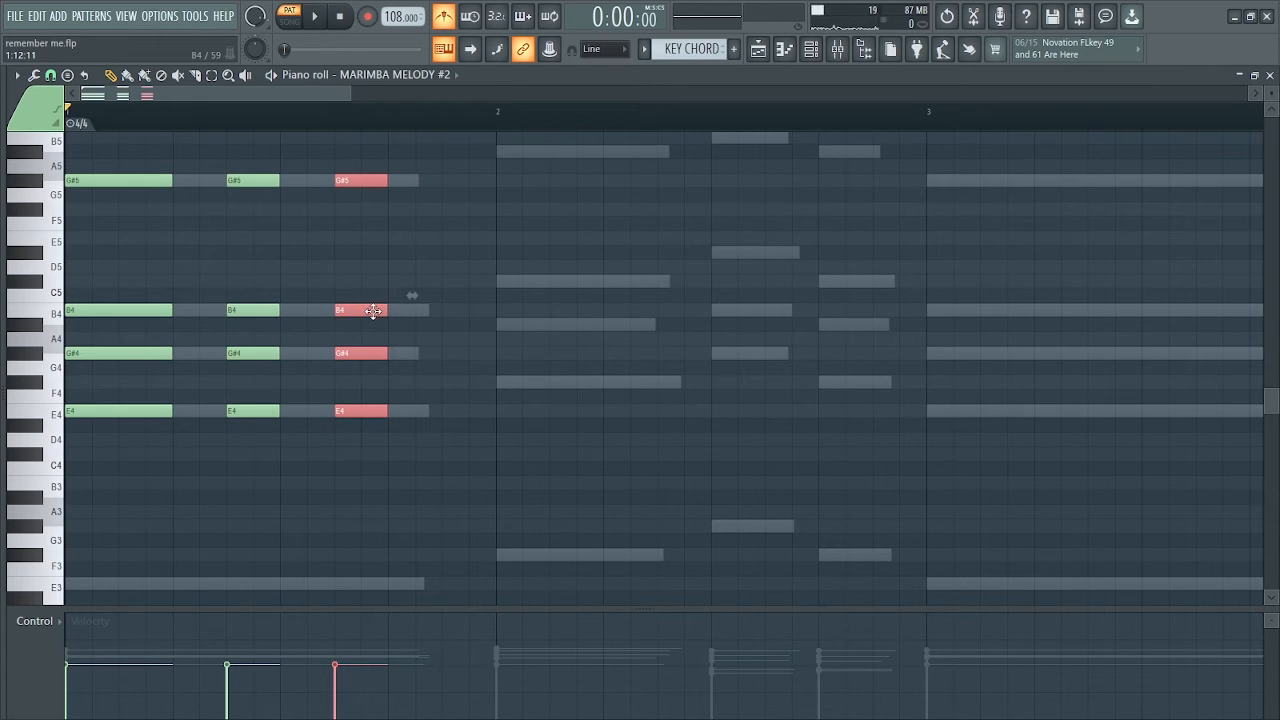
Copy the chord to bar 2, two semitones higher on F#4, A#4, C#5 and A#5, with a two-step version at step 7
key("space")
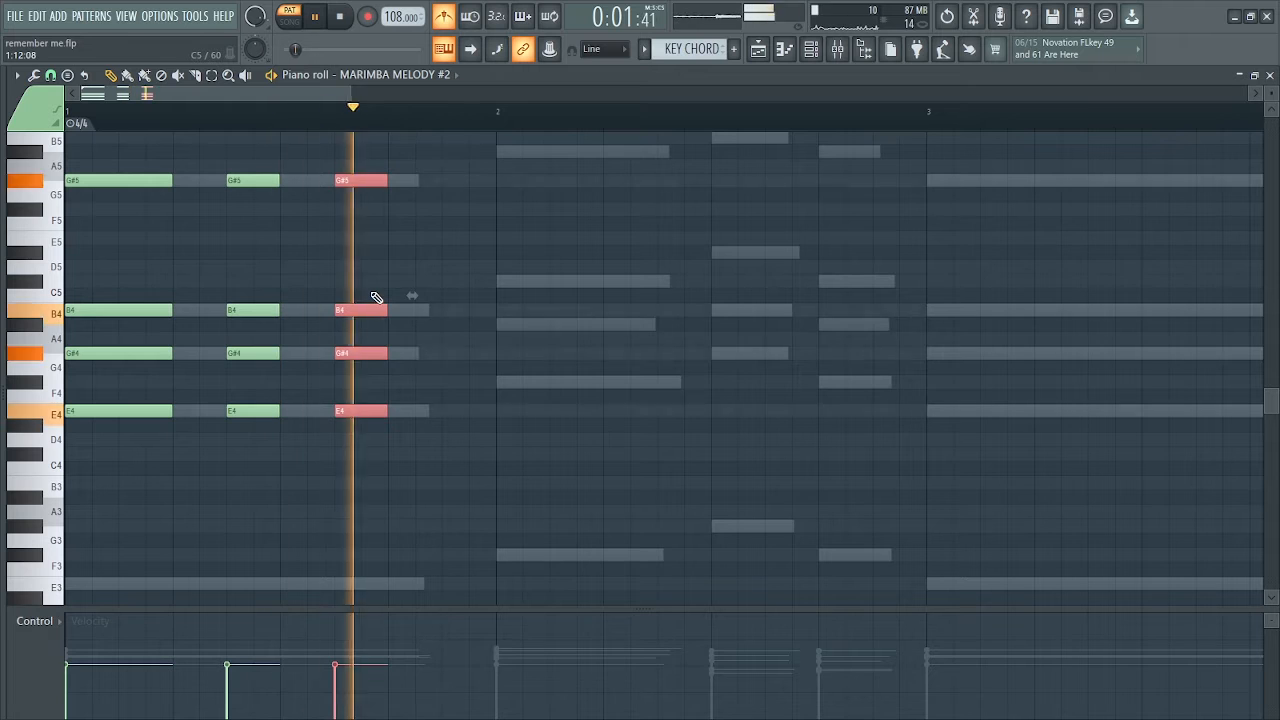
scroll(358, 308, "up", 1)
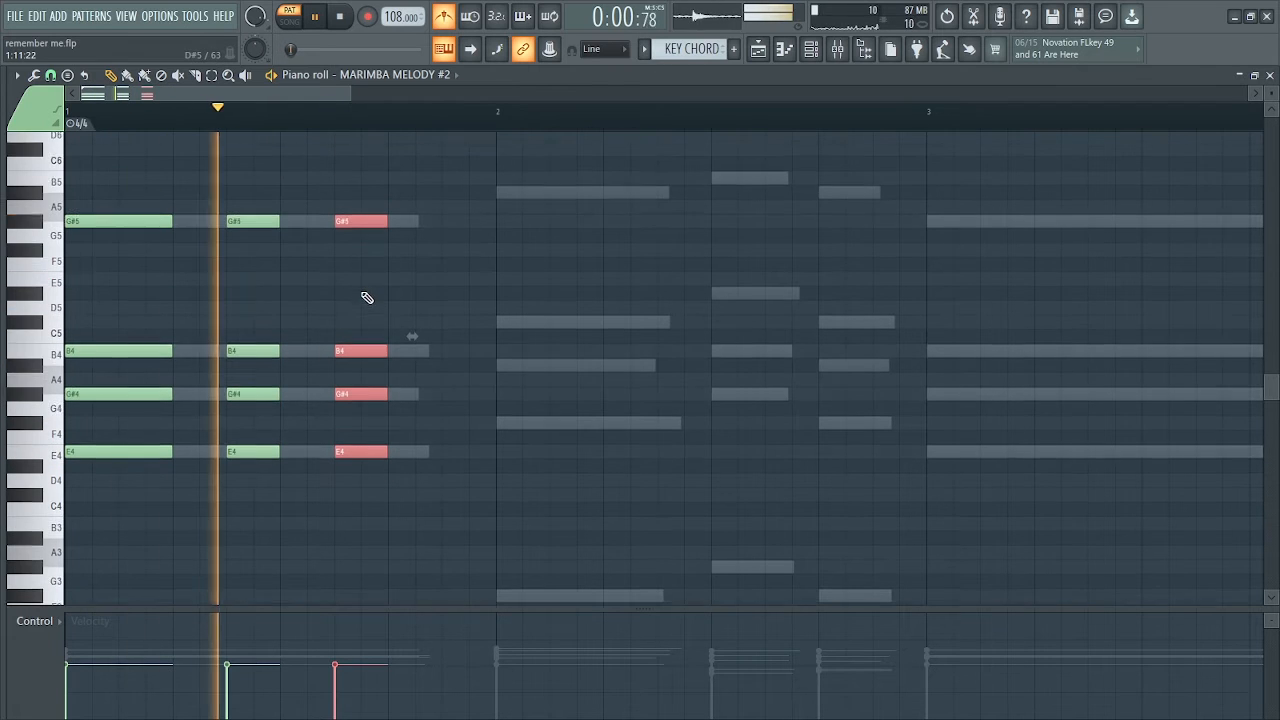
key("space")
left_click_drag(371, 191, 330, 530)
mouse_move(354, 354)
left_mouse_down()
mouse_move(531, 355)
mouse_move(541, 328)
mouse_move(520, 326)
left_mouse_up()
left_click_drag(544, 325, 706, 330)
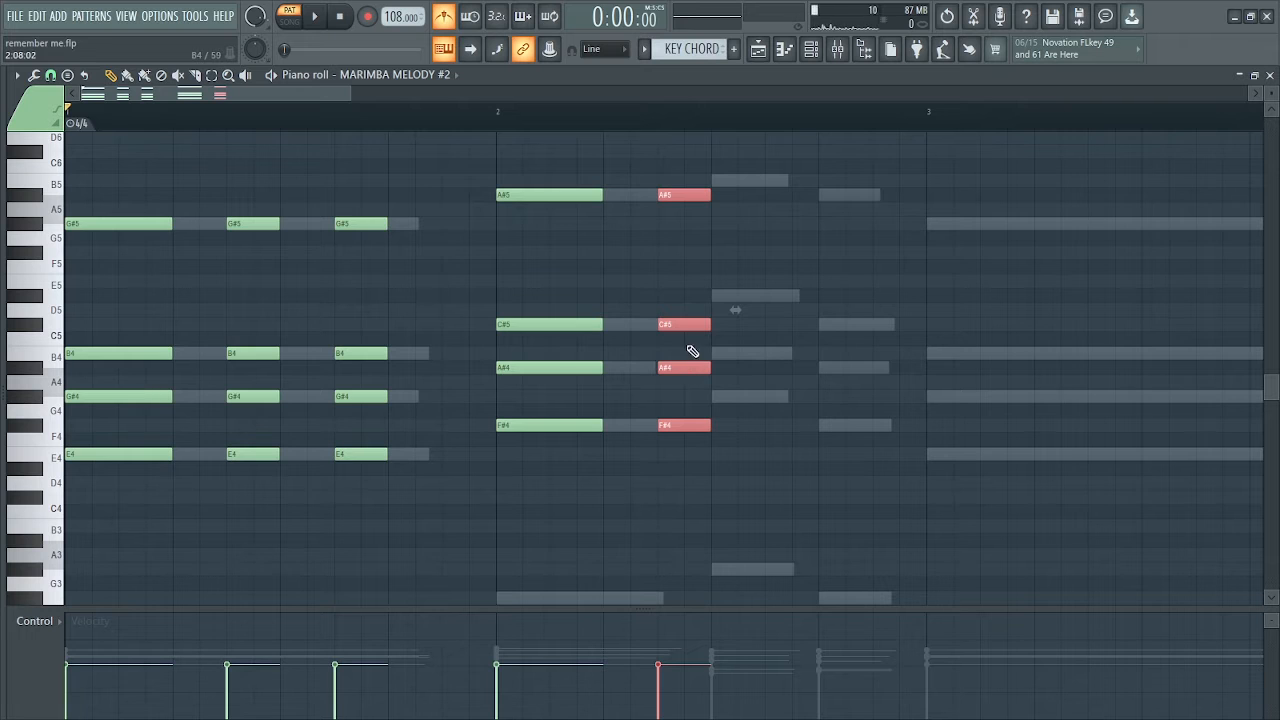
In the step 7 chord of bar 2, raise C#5 to D#5 and A#4 to B4, and listen to the result
left_click(694, 282)
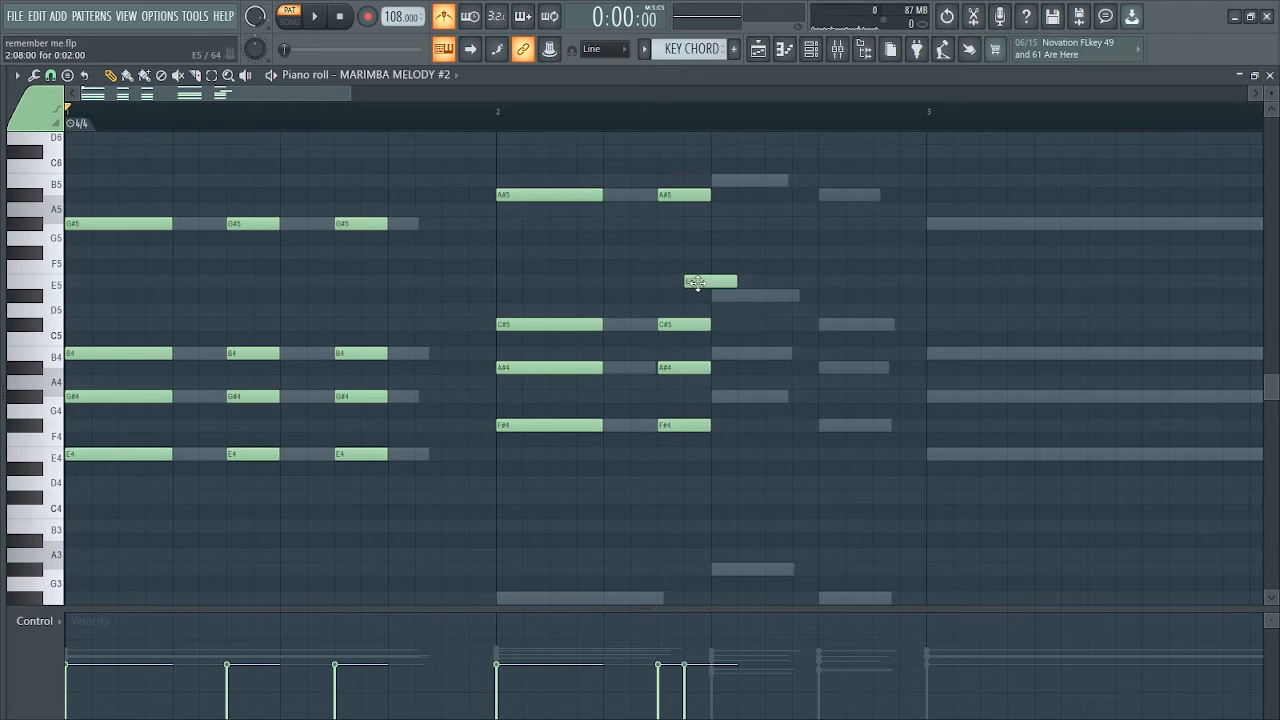
left_click_drag(677, 329, 677, 294)
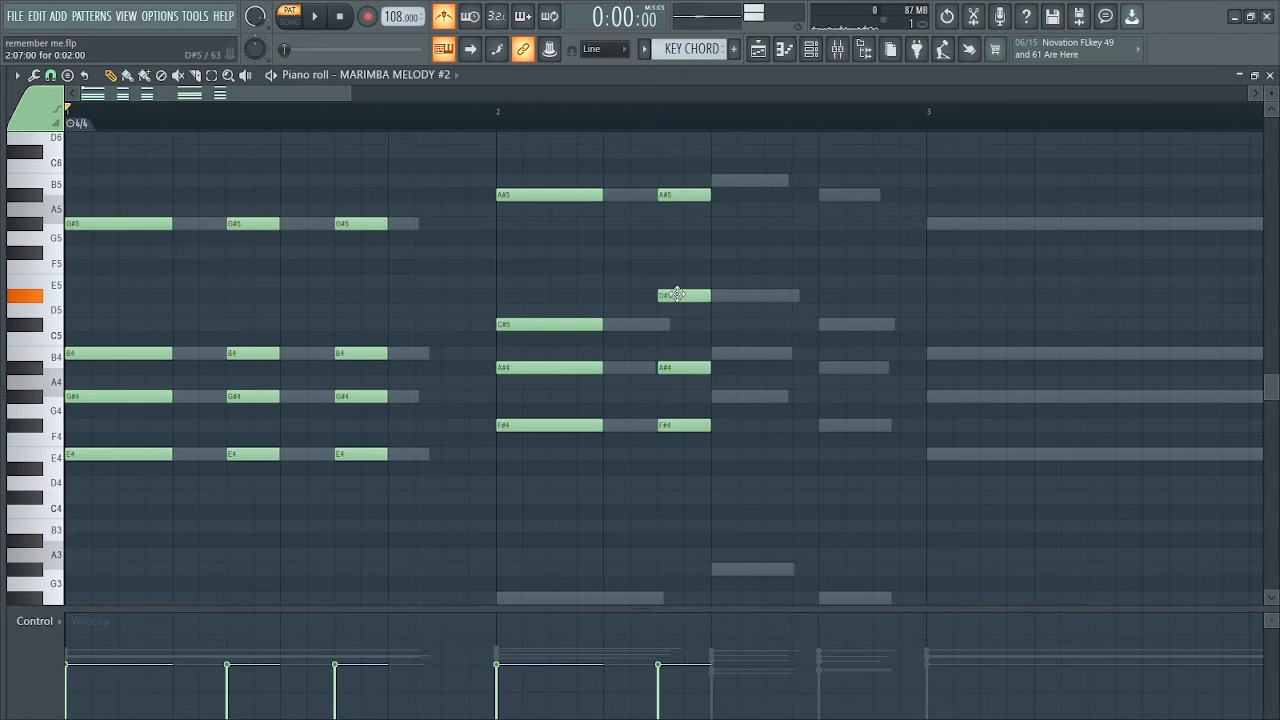
left_click_drag(677, 361, 677, 350)
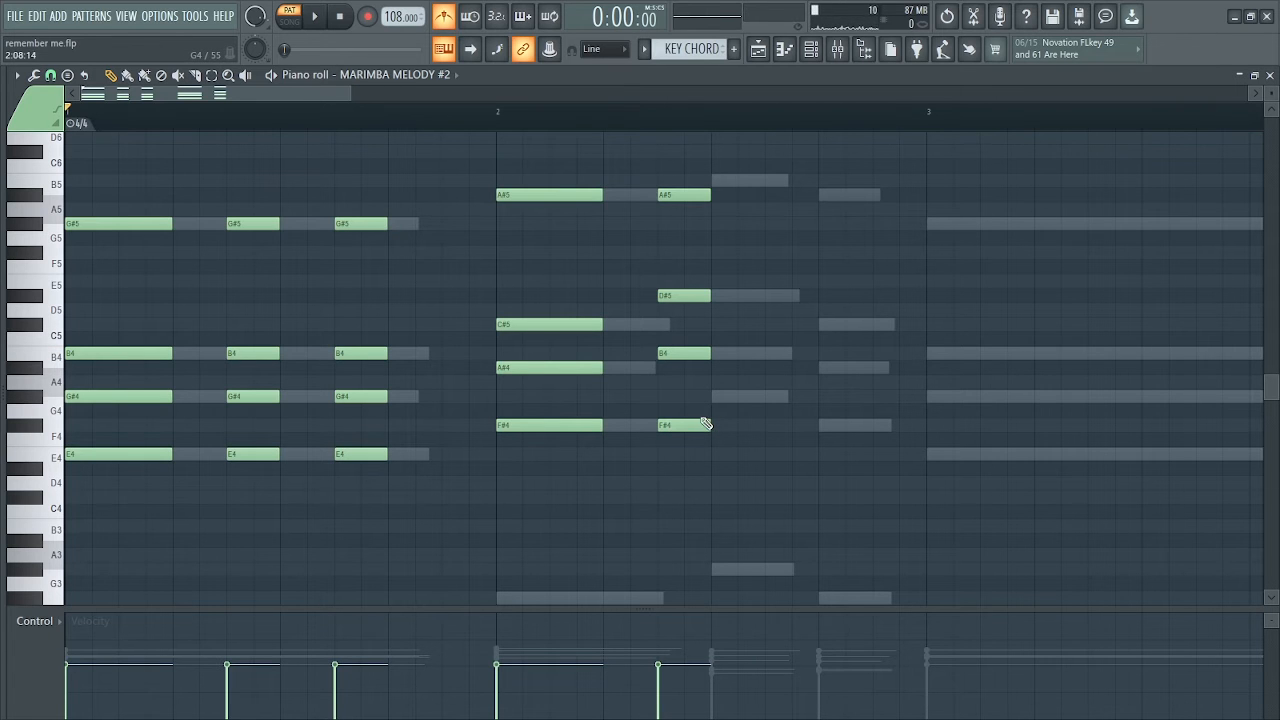
key("space")
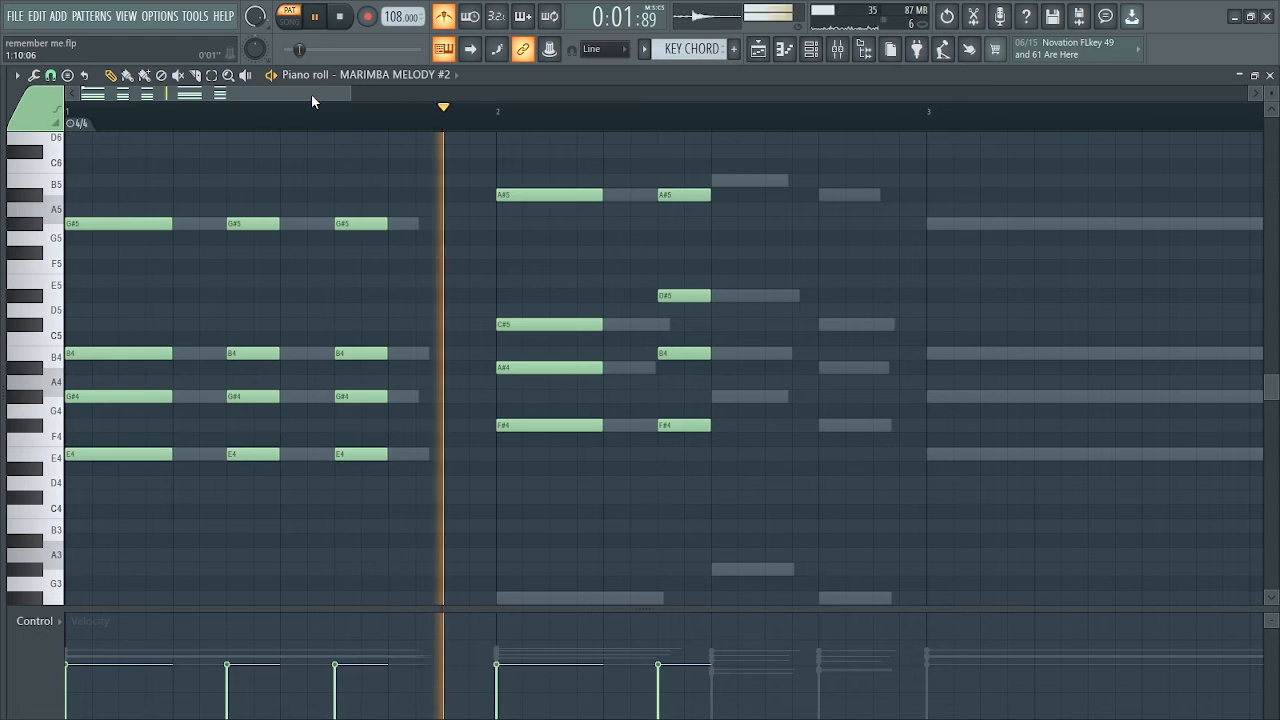
key("space")
key("space")
left_click_drag(322, 93, 380, 93)
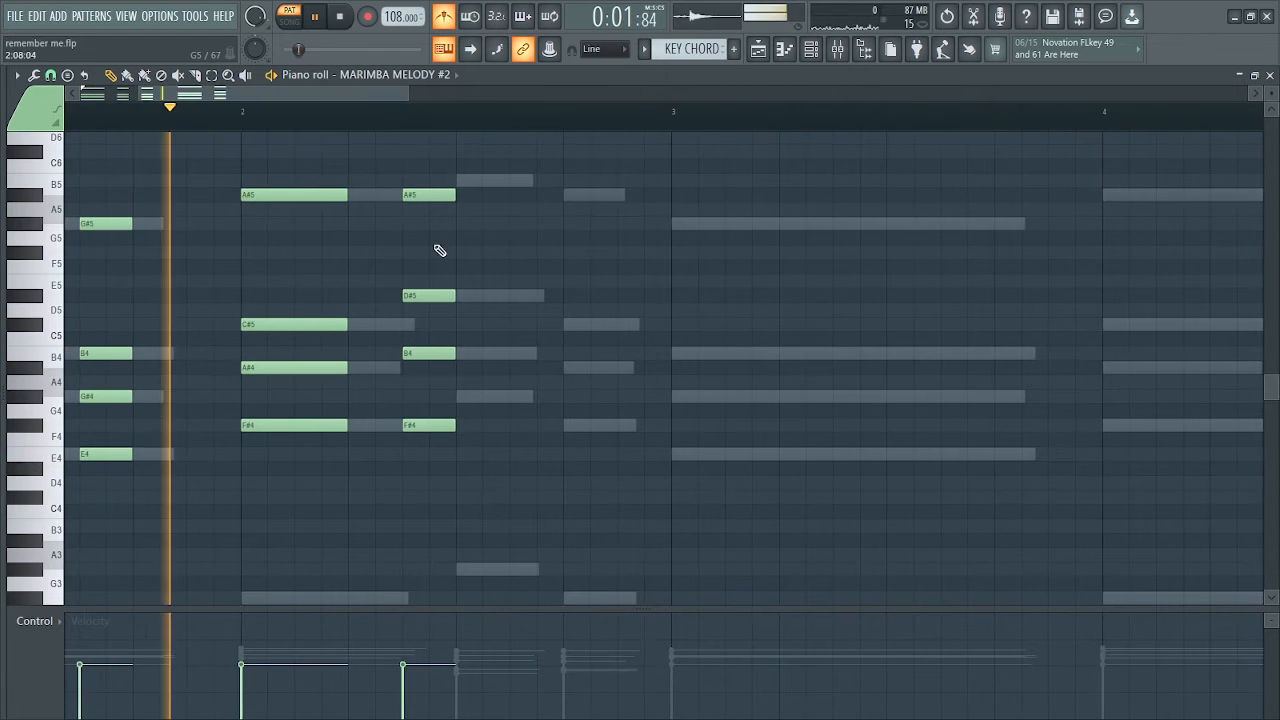
key("space")
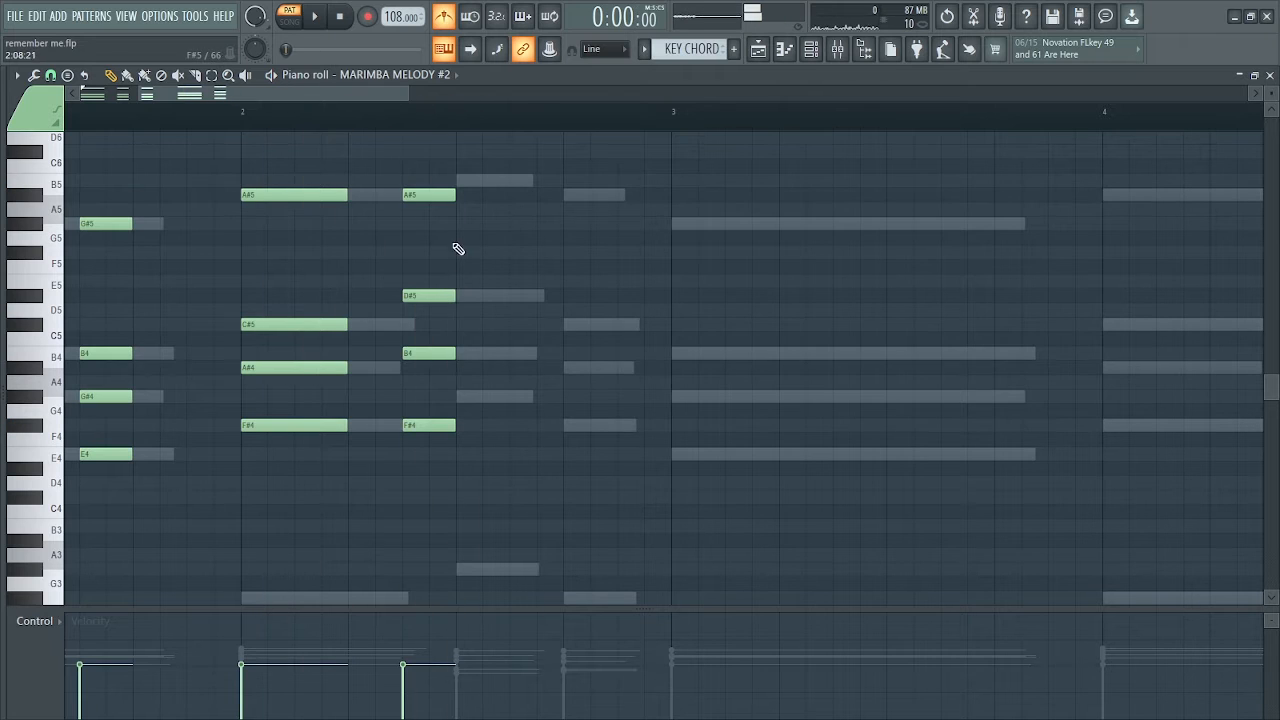
Duplicate the two-step chord from step 7 to step 11 of bar 2 and play the pattern
left_click_drag(445, 174, 404, 460)
left_click_drag(427, 349, 533, 352, "shift")
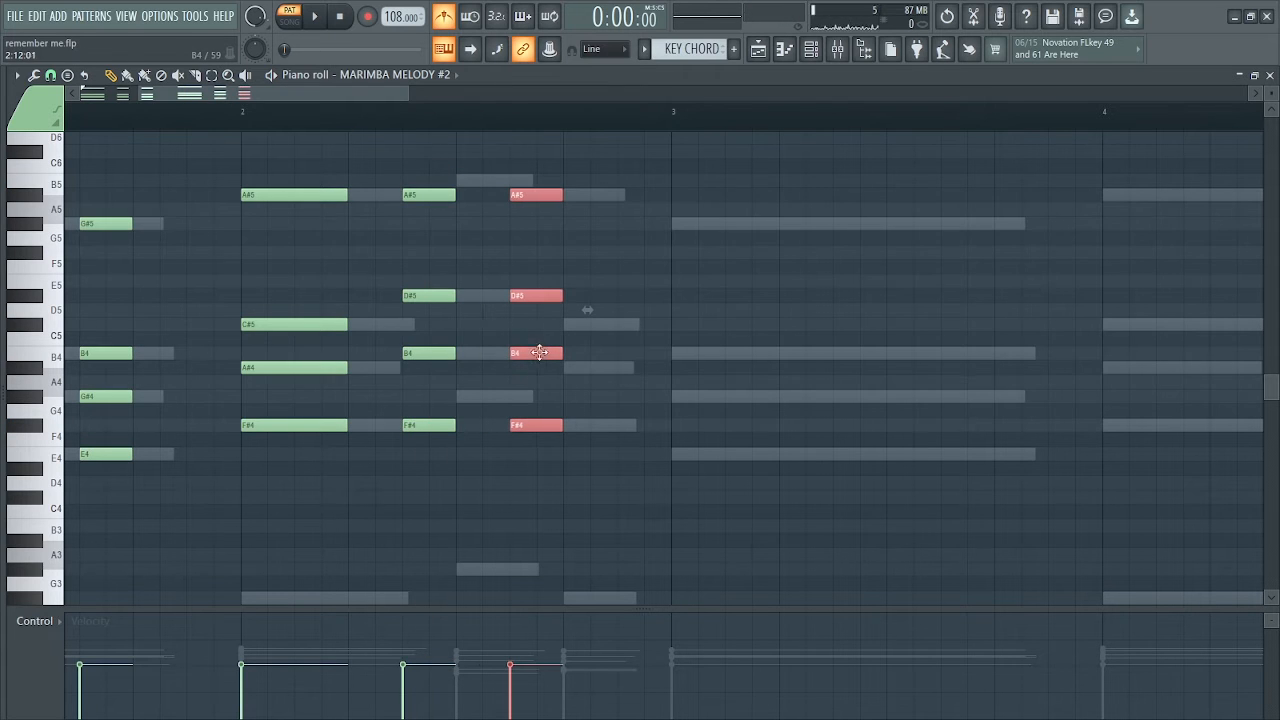
key("space")
left_click_drag(405, 95, 585, 87)
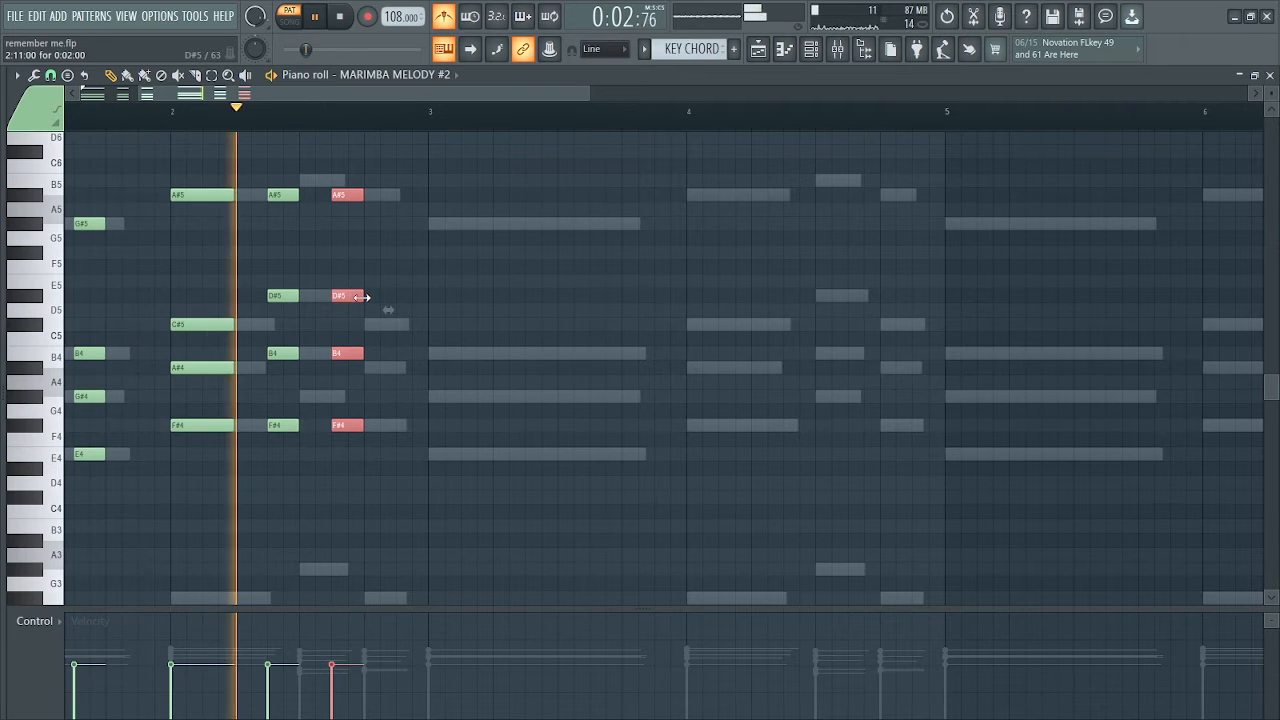
key("space")
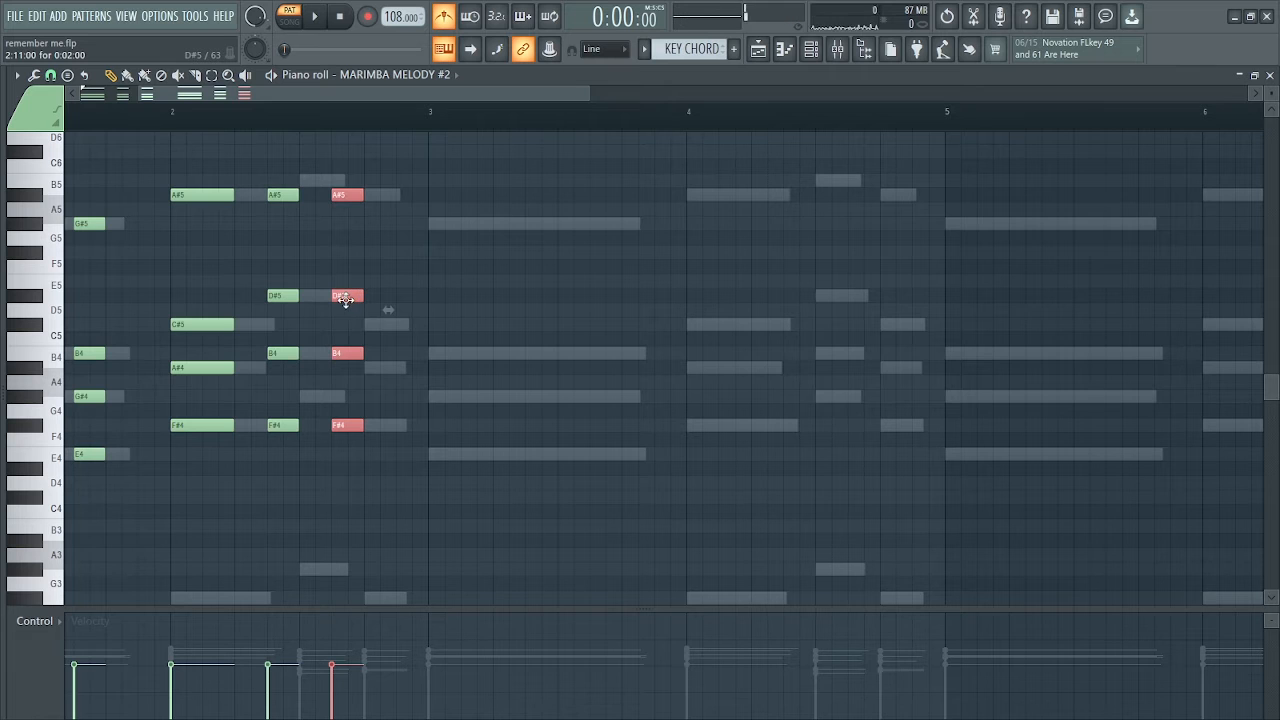
Duplicate the chord at step 15 of bar 2, revoice it to F#4, A#4, C#5 and B5, and listen from the start
left_click_drag(345, 299, 405, 293, "shift")
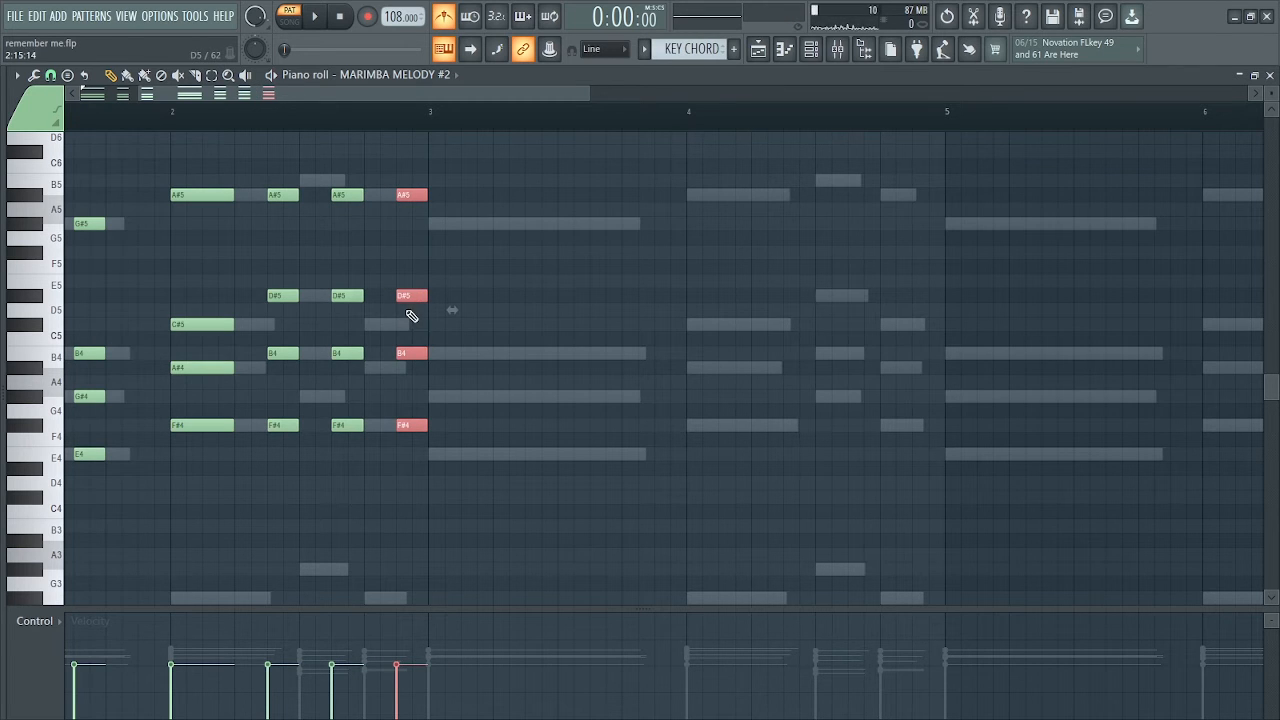
left_click(433, 323)
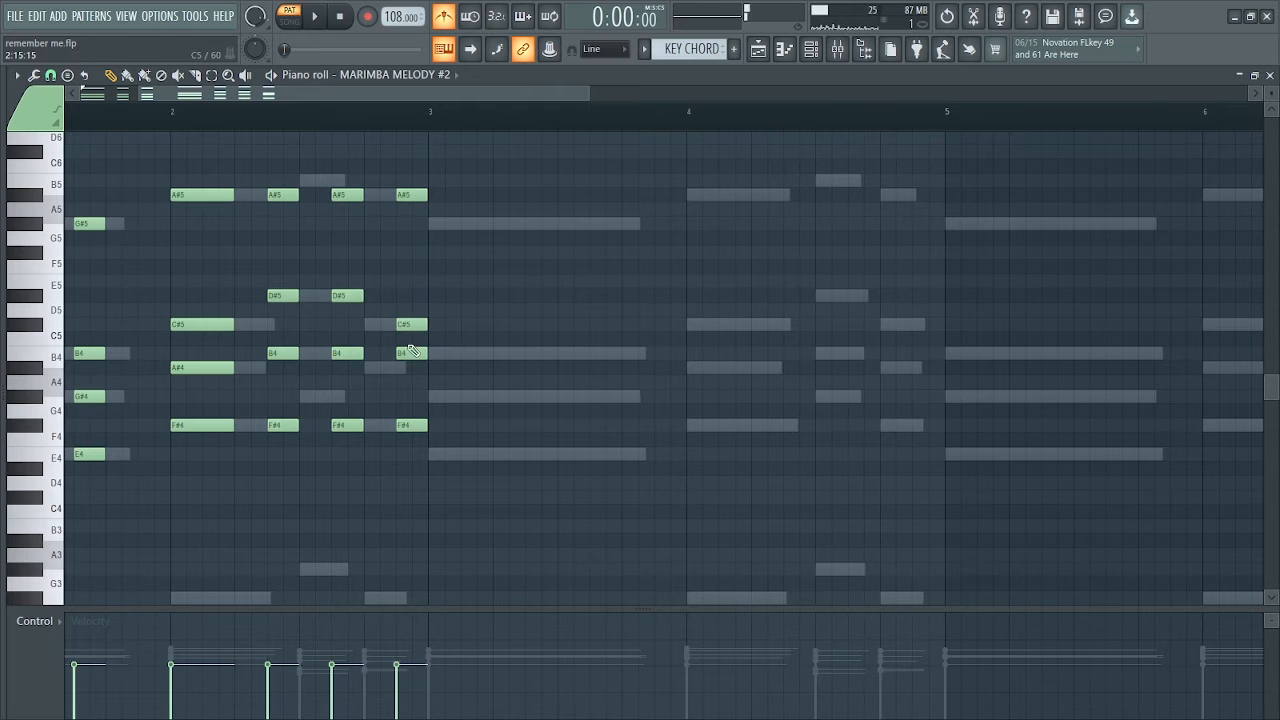
left_click_drag(405, 190, 405, 179)
key("space")
left_click_drag(80, 94, 64, 94)
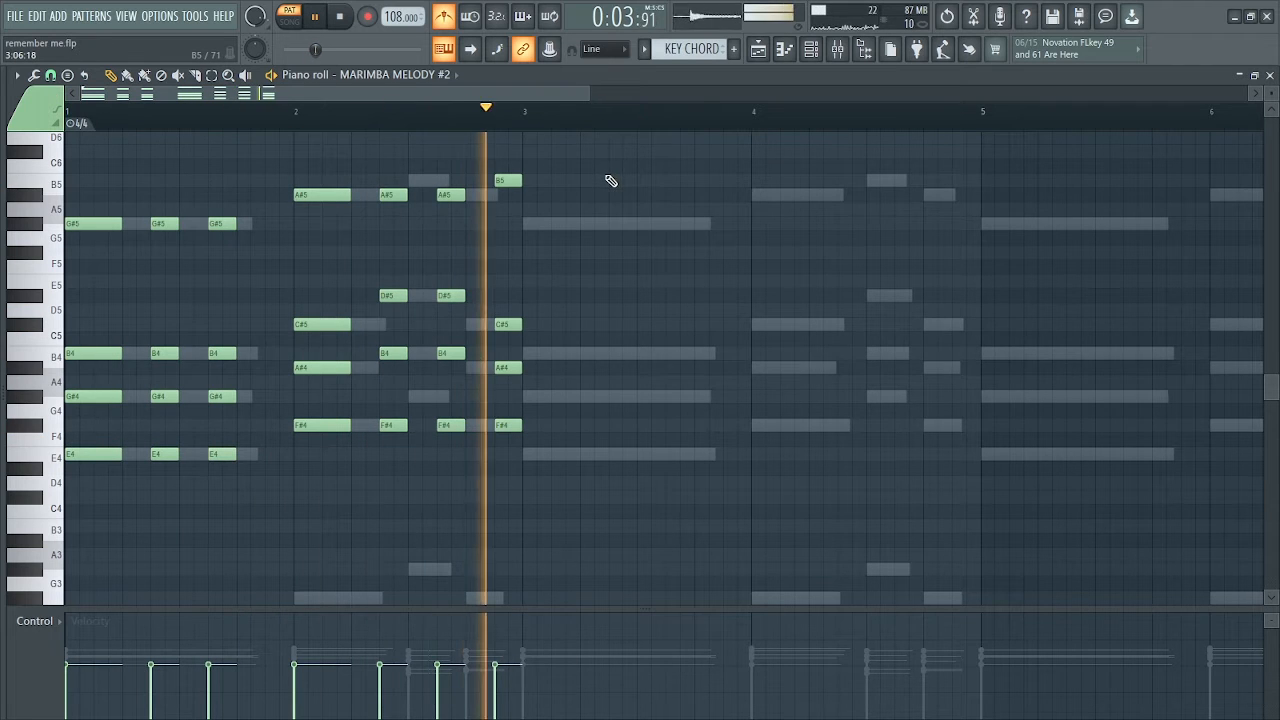
key("space")
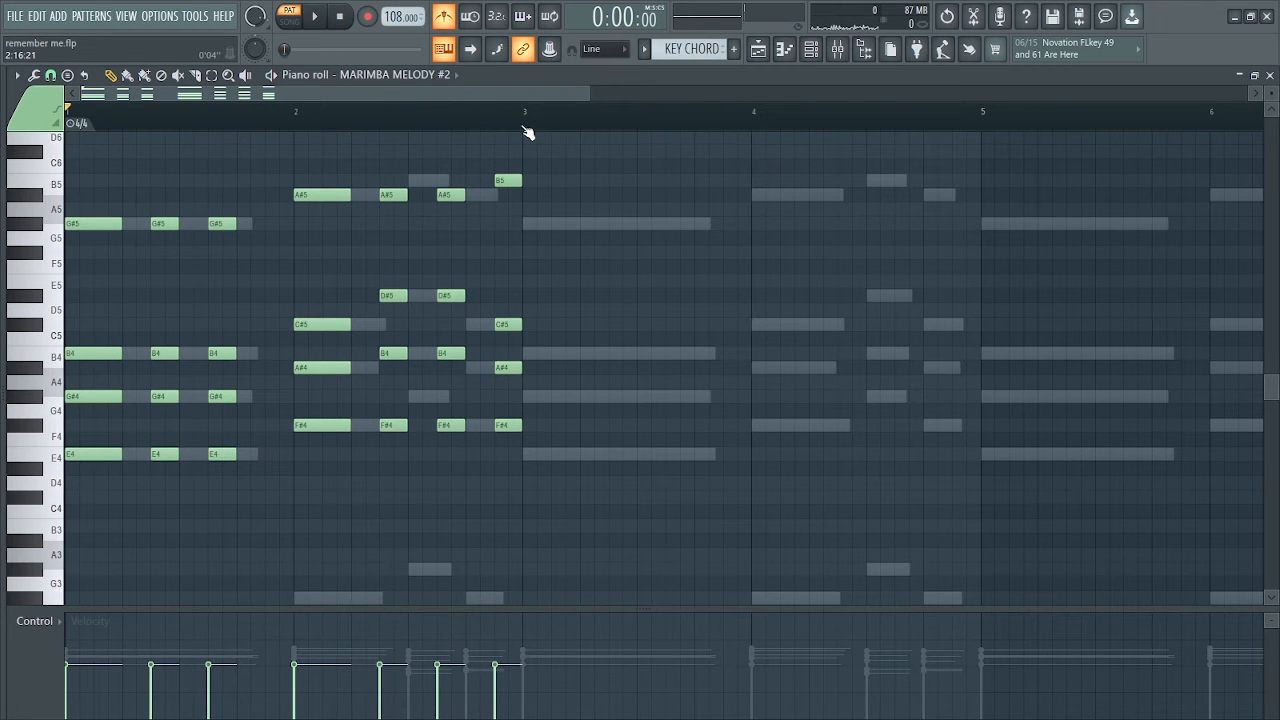
Duplicate the two-bar chord pattern into bars 3 and 4 and play all four bars without the metronome
left_click_drag(524, 128, 4, 205)
key("ctrl+b")
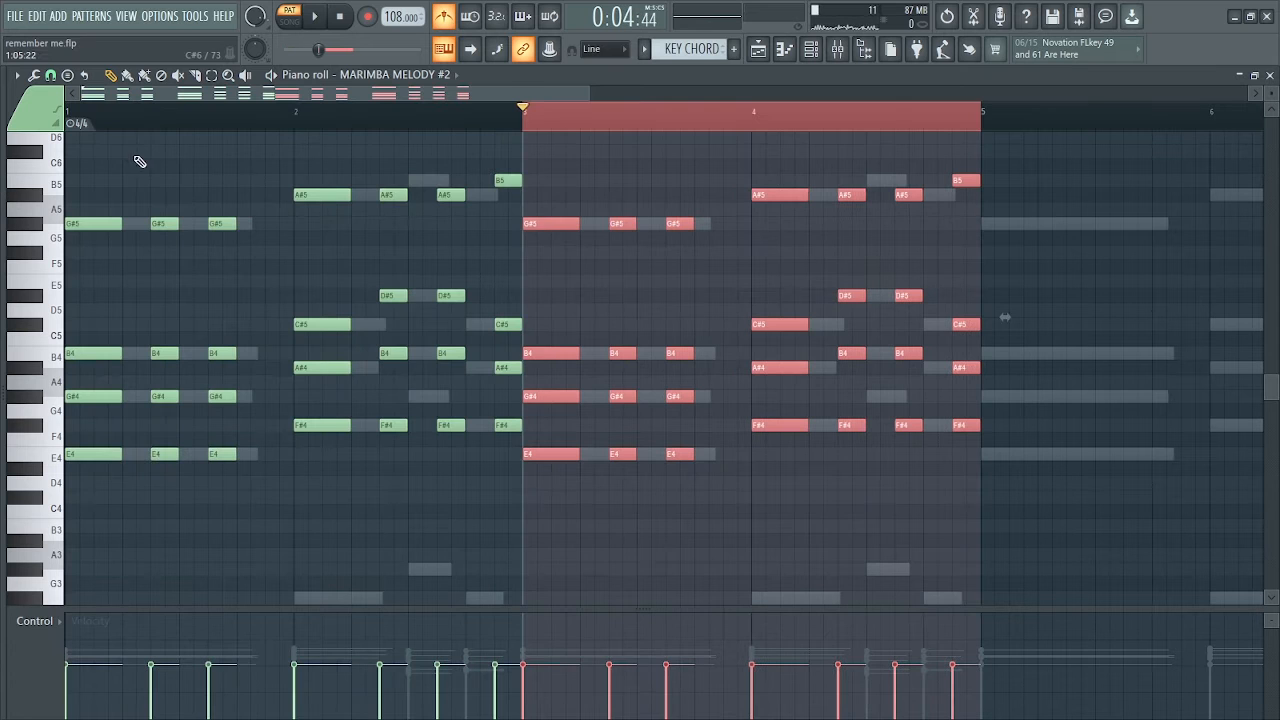
left_click(72, 115)
left_click_drag(589, 93, 532, 92)
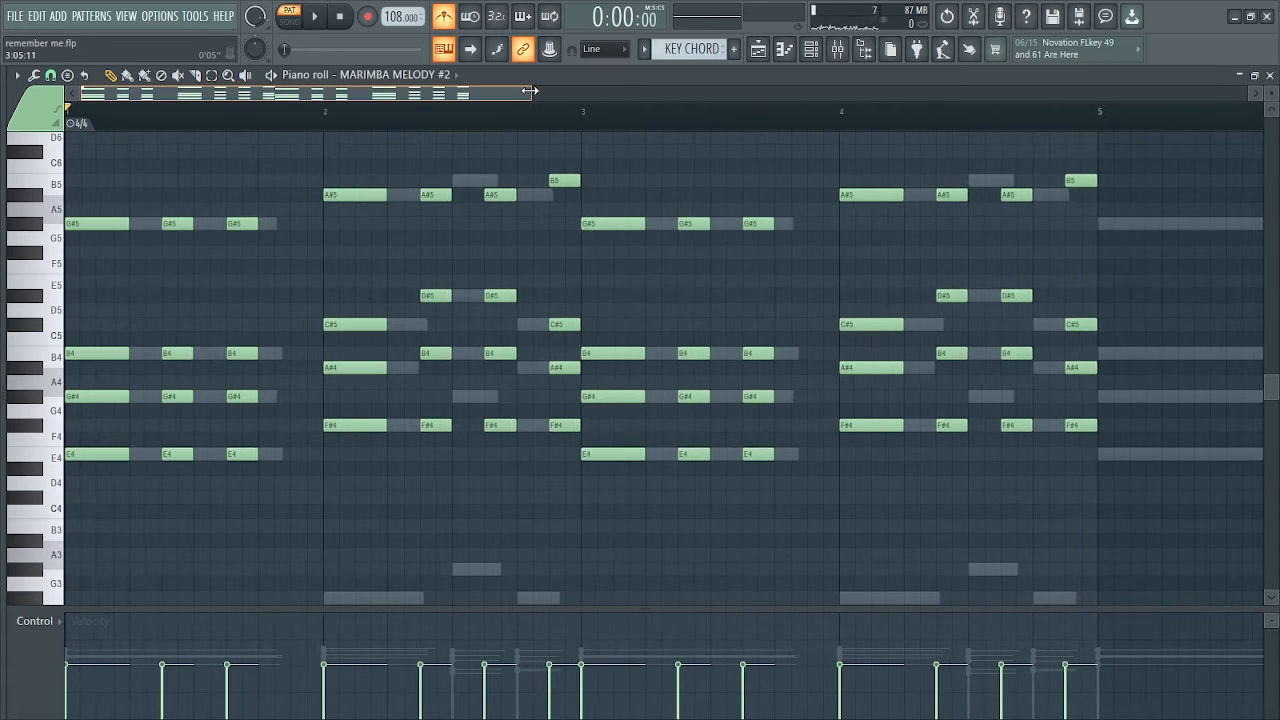
key("space")
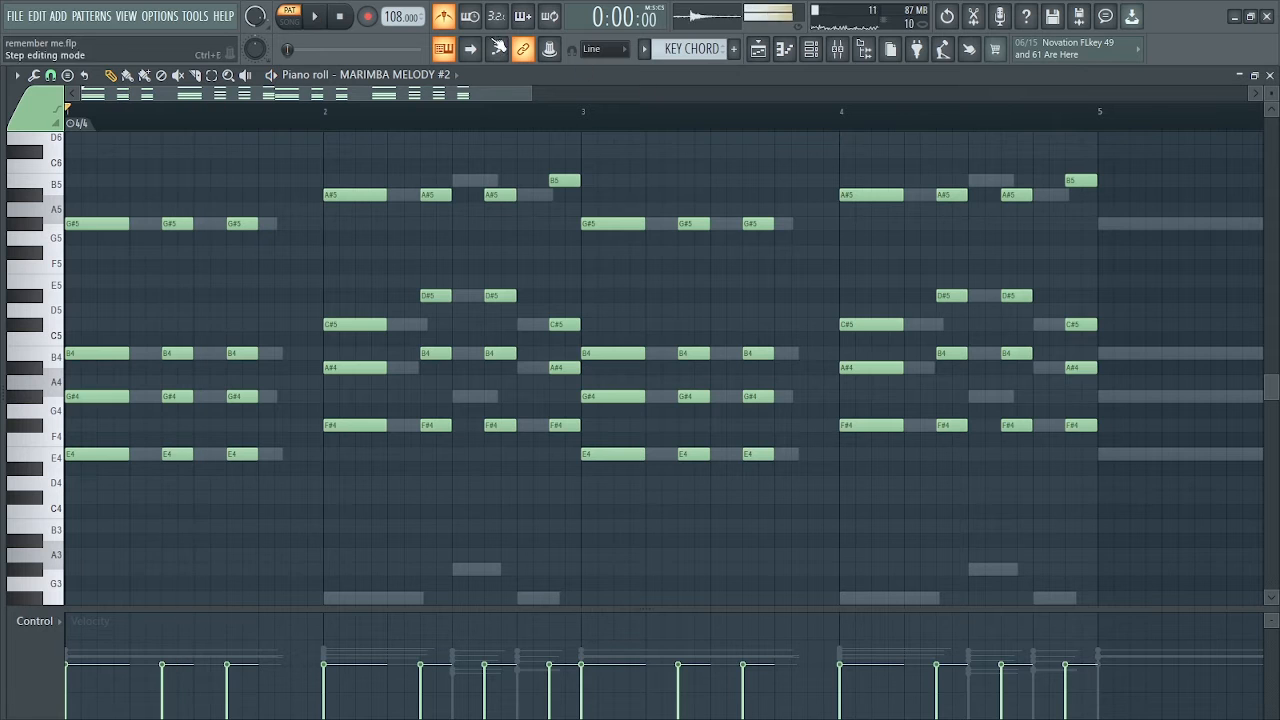
key("space")
key("space")
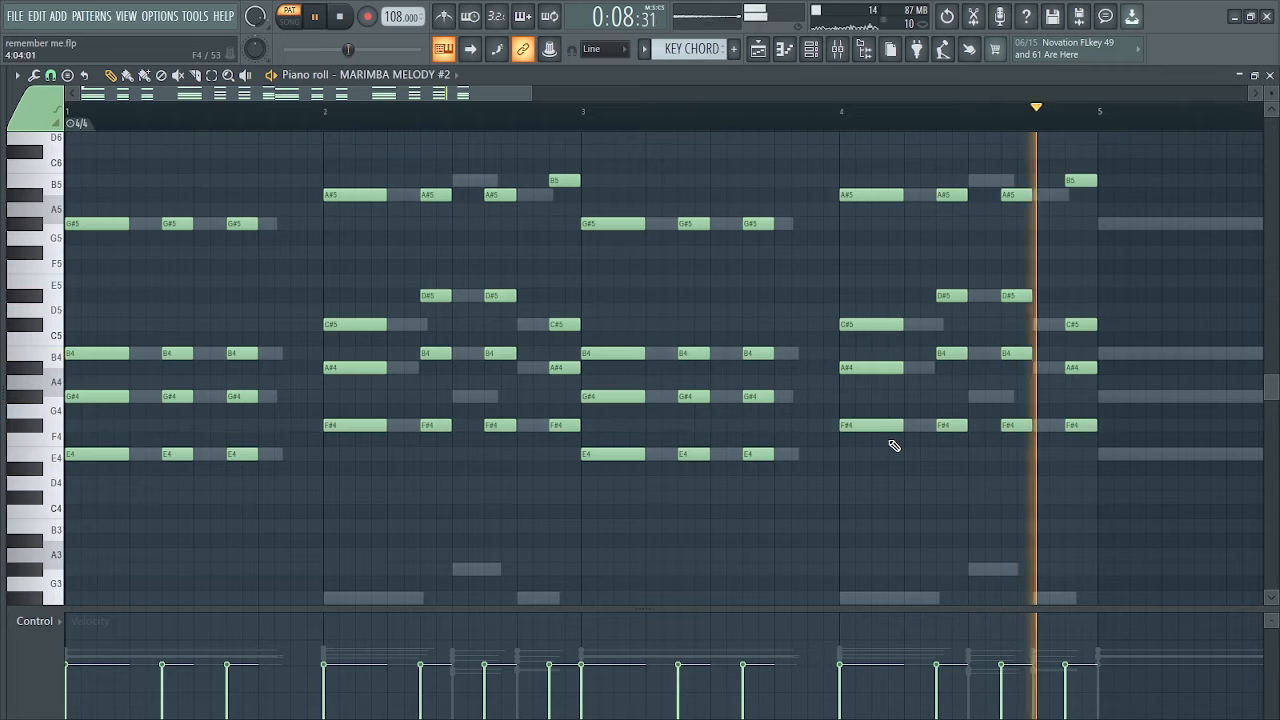
key("space")
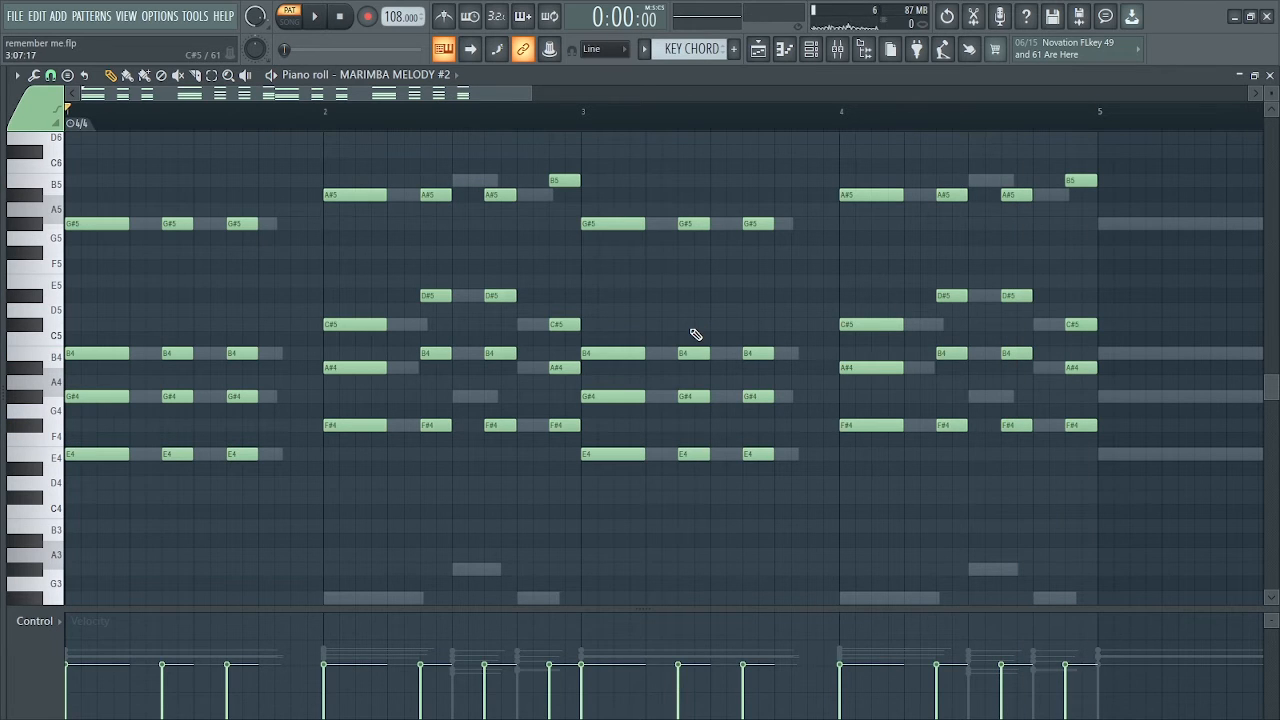
Apply the Strumizer to all chords to stagger their note starts and ends
key("alt+s")
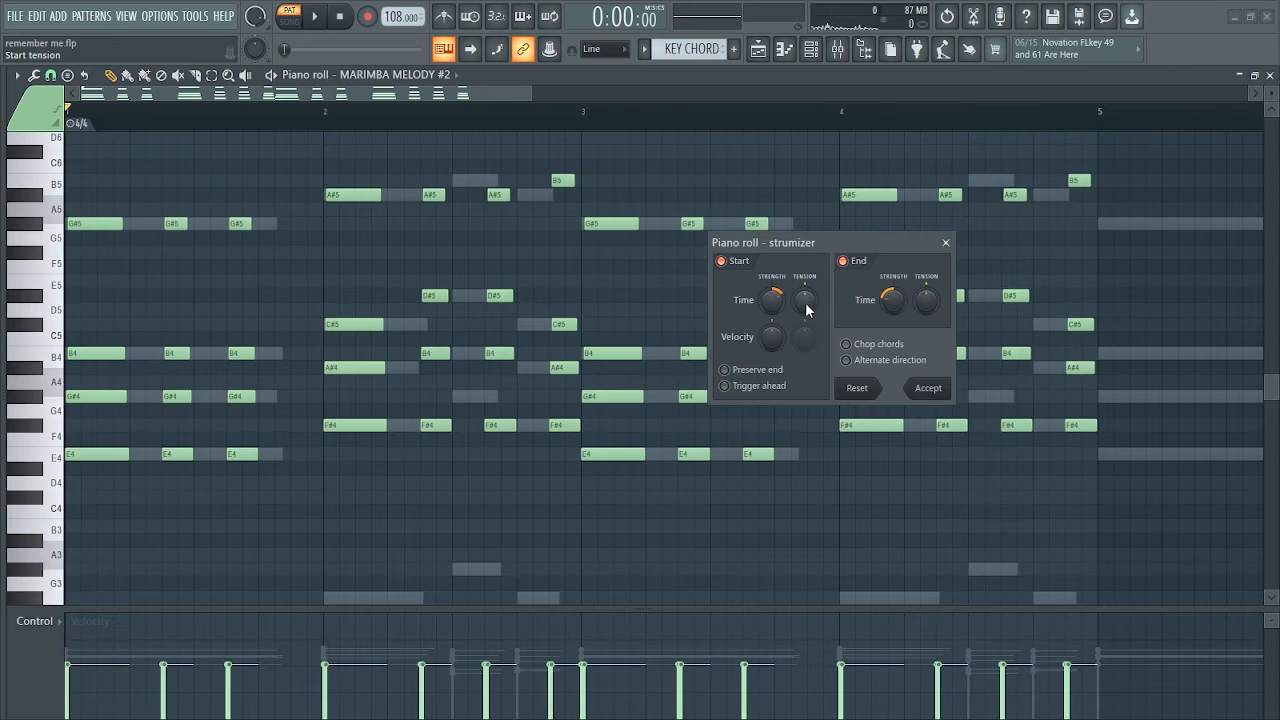
left_click(928, 389)
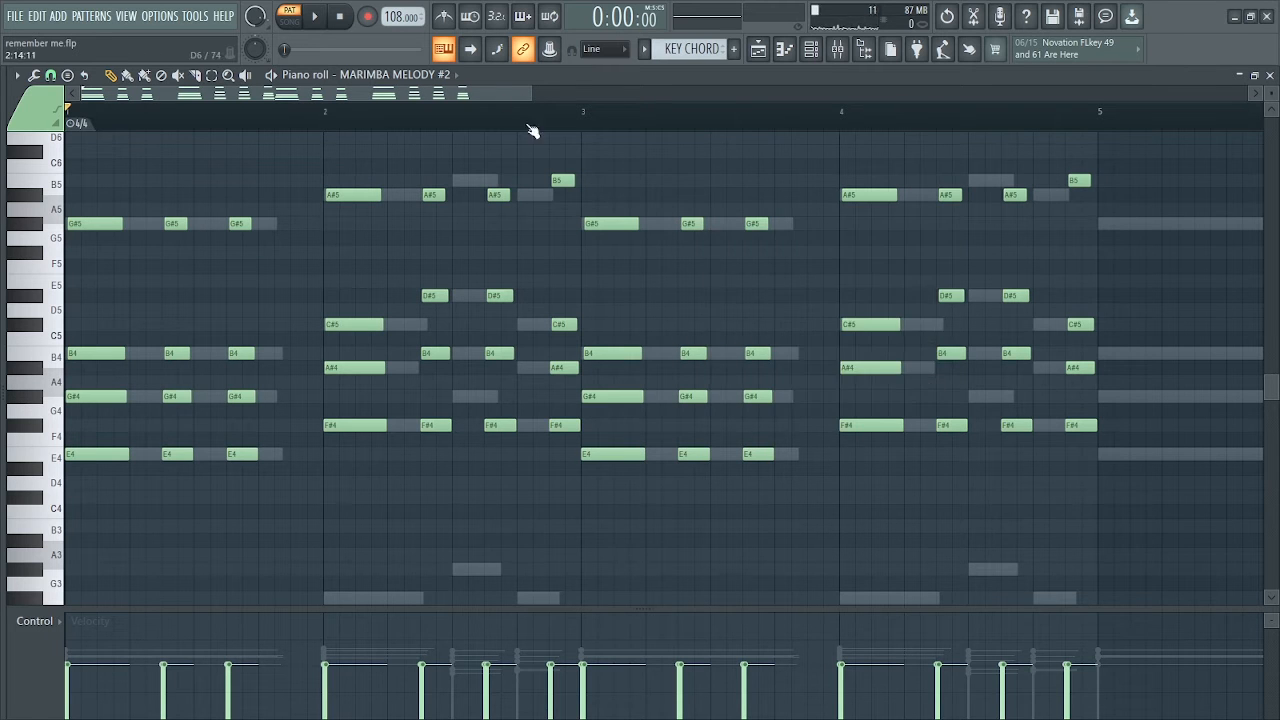
With snap at 1/6 step and then none, add very short G#4, B4 and G#5 grace notes before bar 1's second chord
scroll(529, 129, "up", 3)
left_click(50, 76)
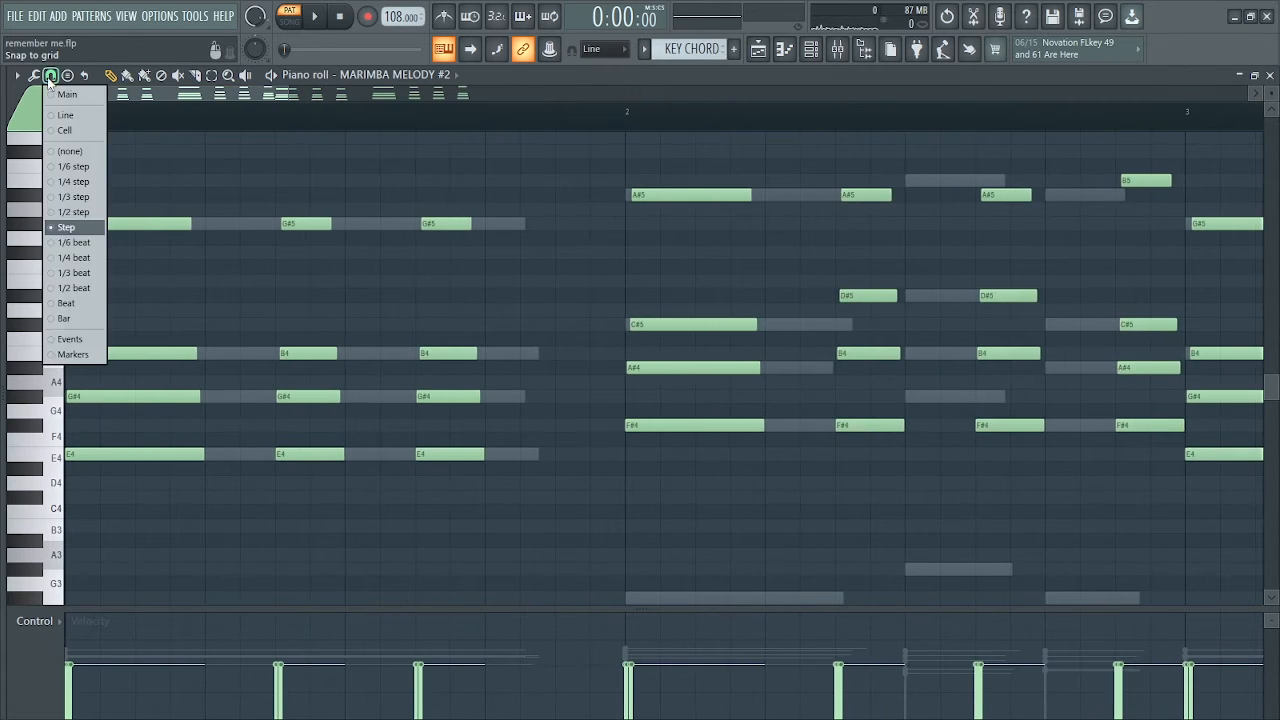
left_click(78, 166)
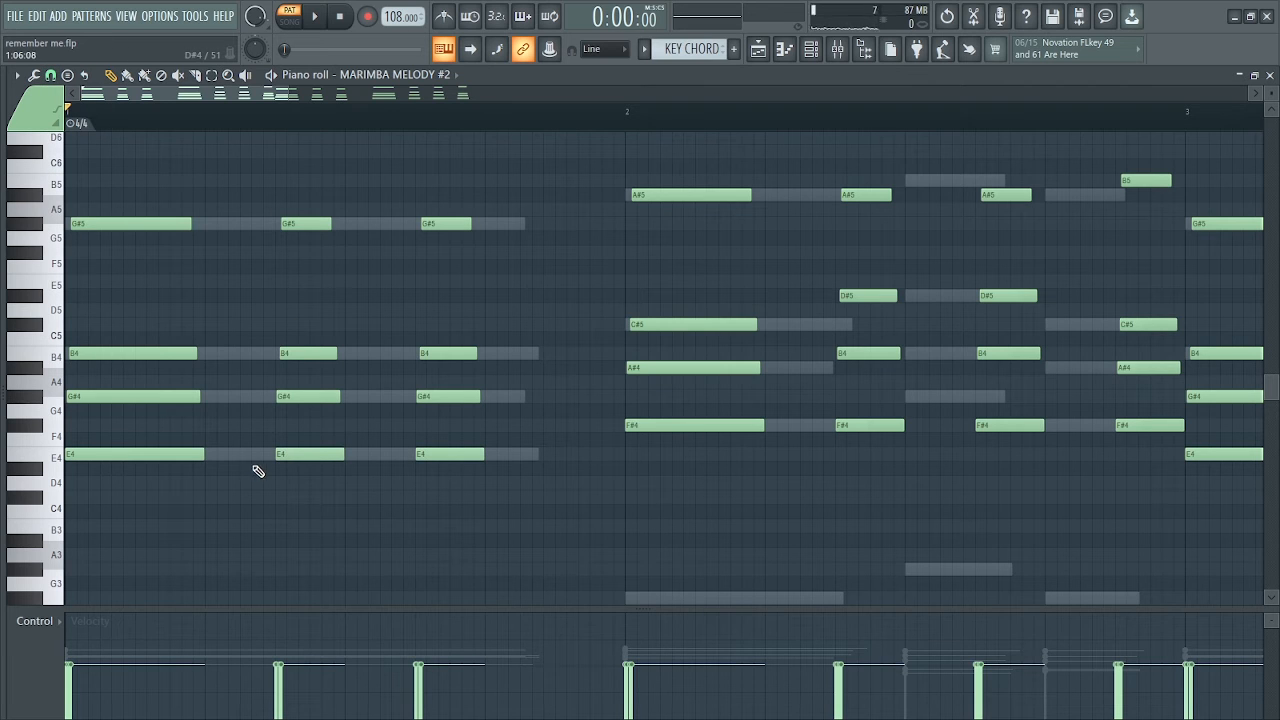
left_click_drag(267, 447, 267, 416)
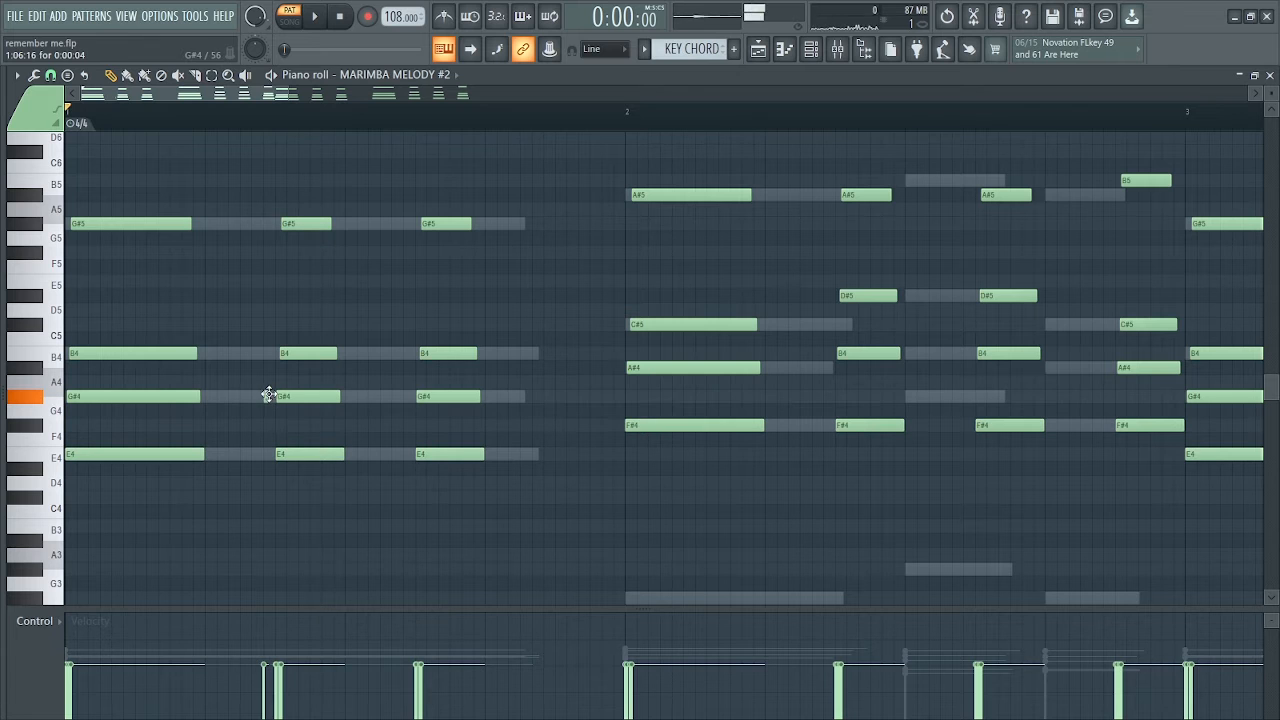
left_click(51, 76)
left_click(77, 150)
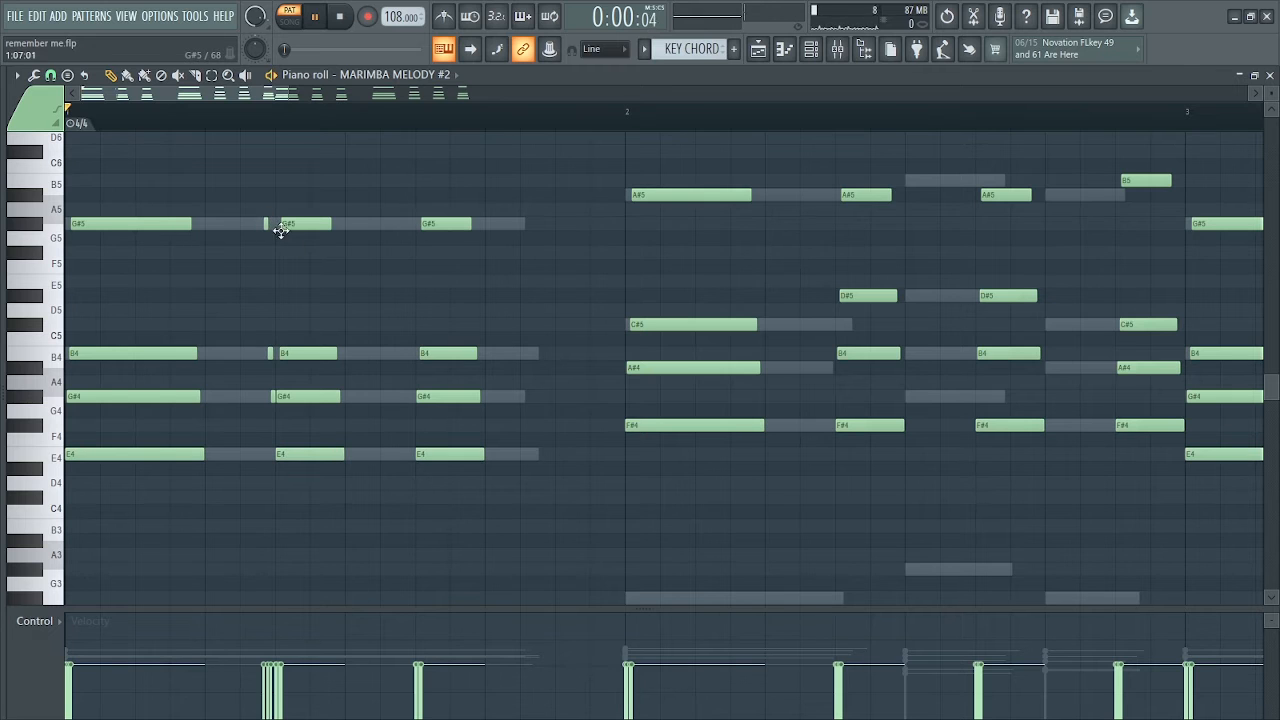
key("space")
key("space")
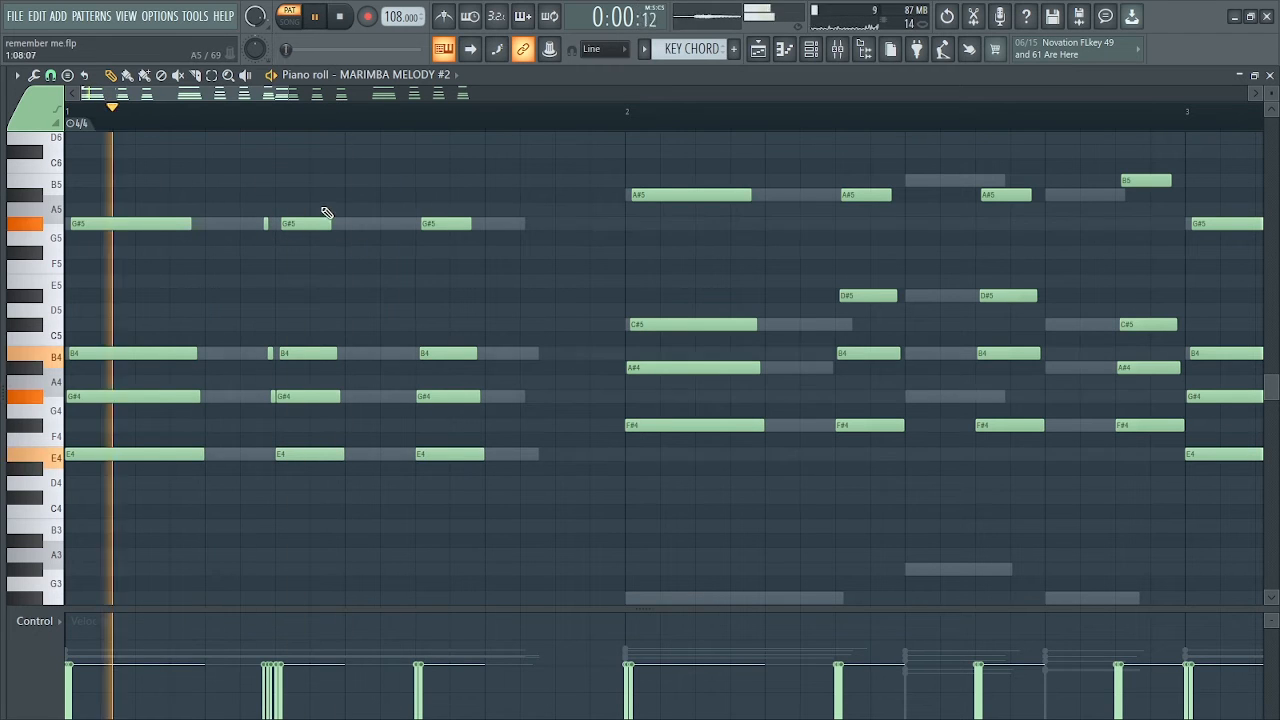
key("space")
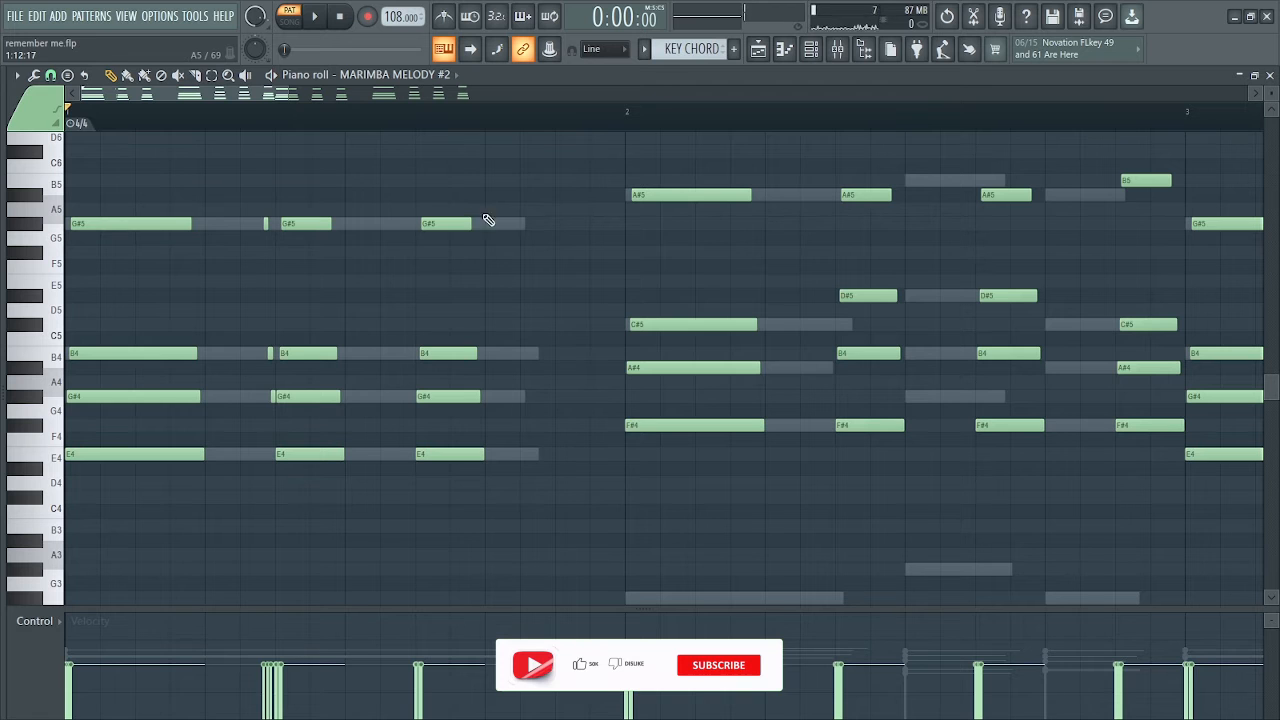
Add very short F#4, A#4, D#5 and A#5 grace notes just before the step 7 chord in bar 2 and play them
key("space")
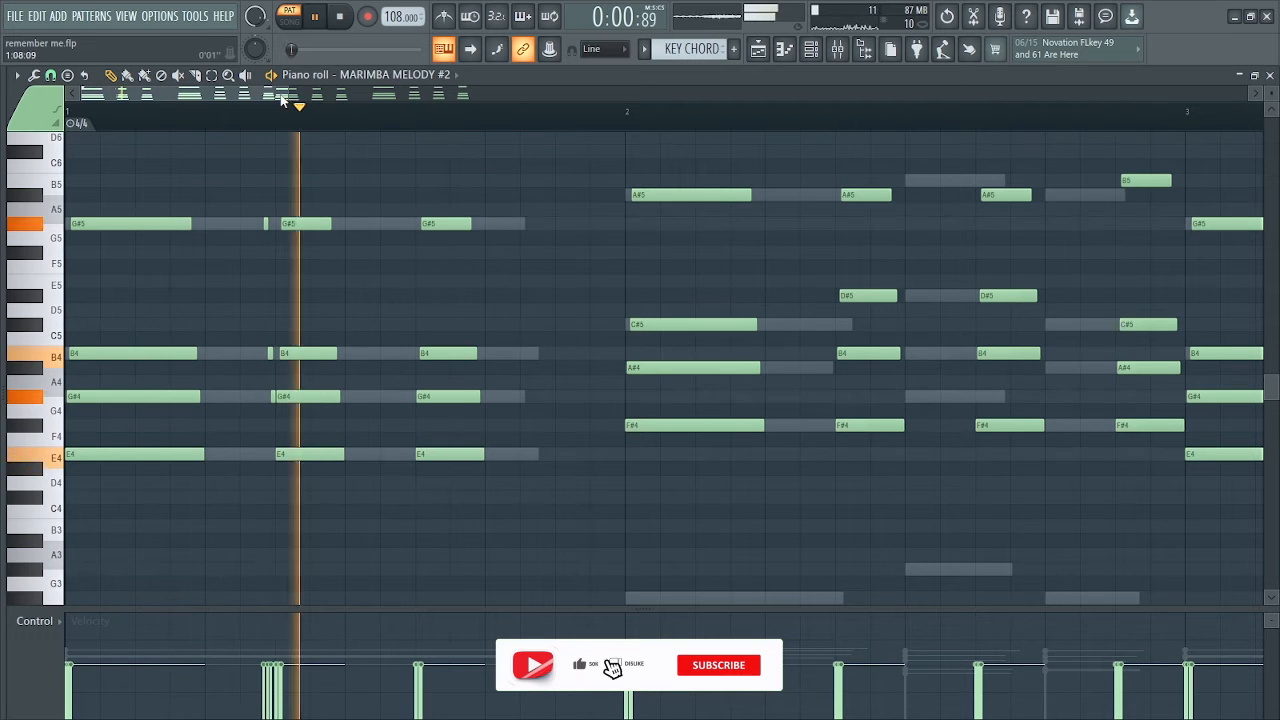
left_click_drag(290, 94, 329, 94)
key("space")
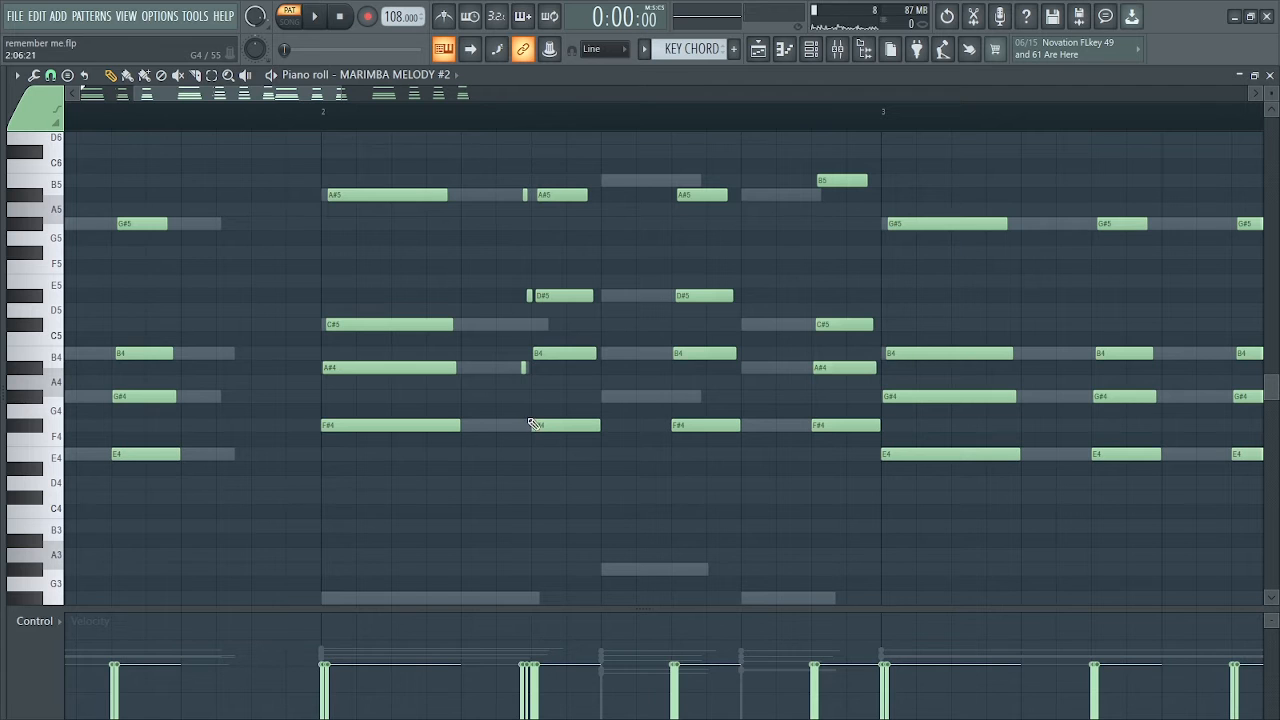
key("space")
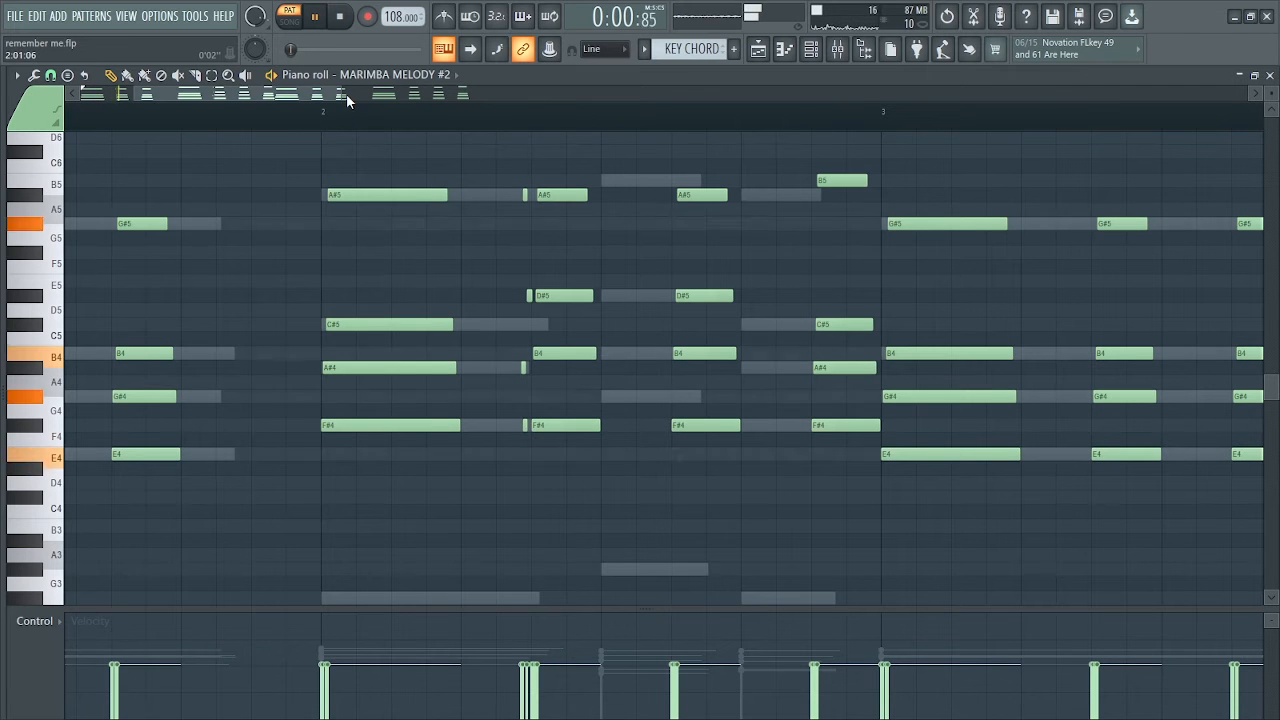
left_click_drag(346, 93, 422, 92)
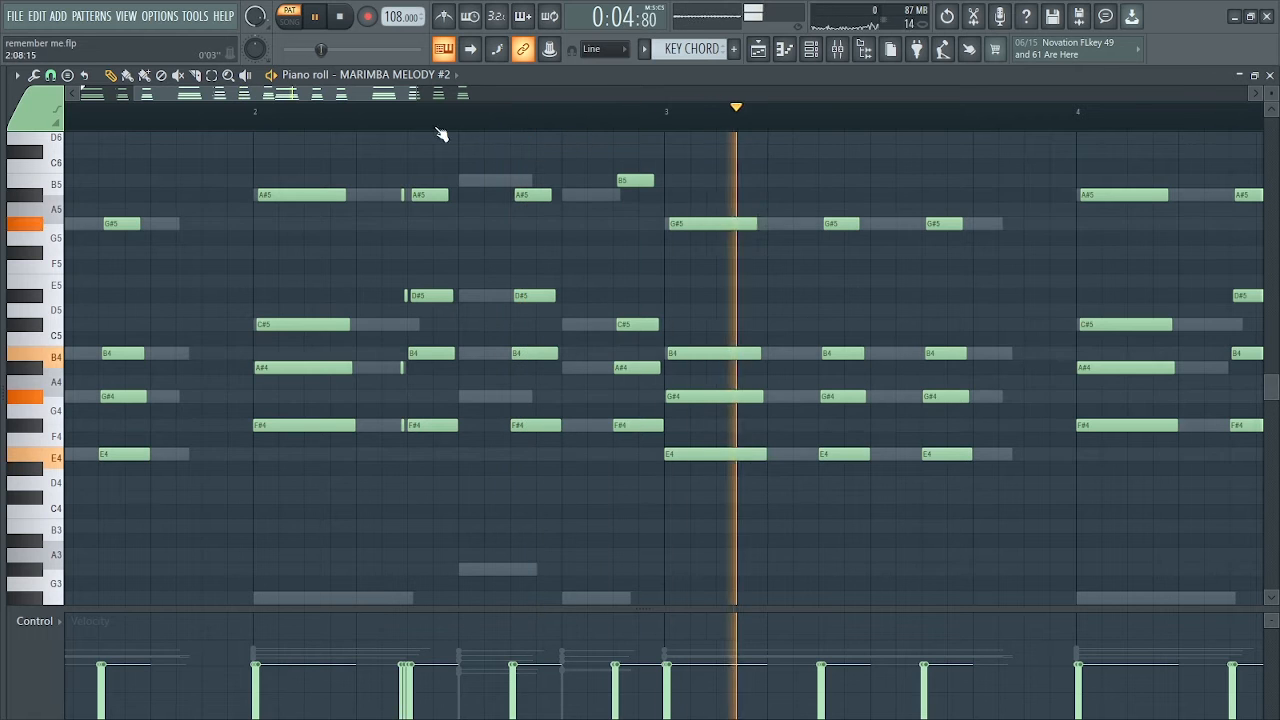
Stop playback and delete all the duplicated chord notes in bars 3 and 4
left_click_drag(418, 94, 567, 97)
key("space")
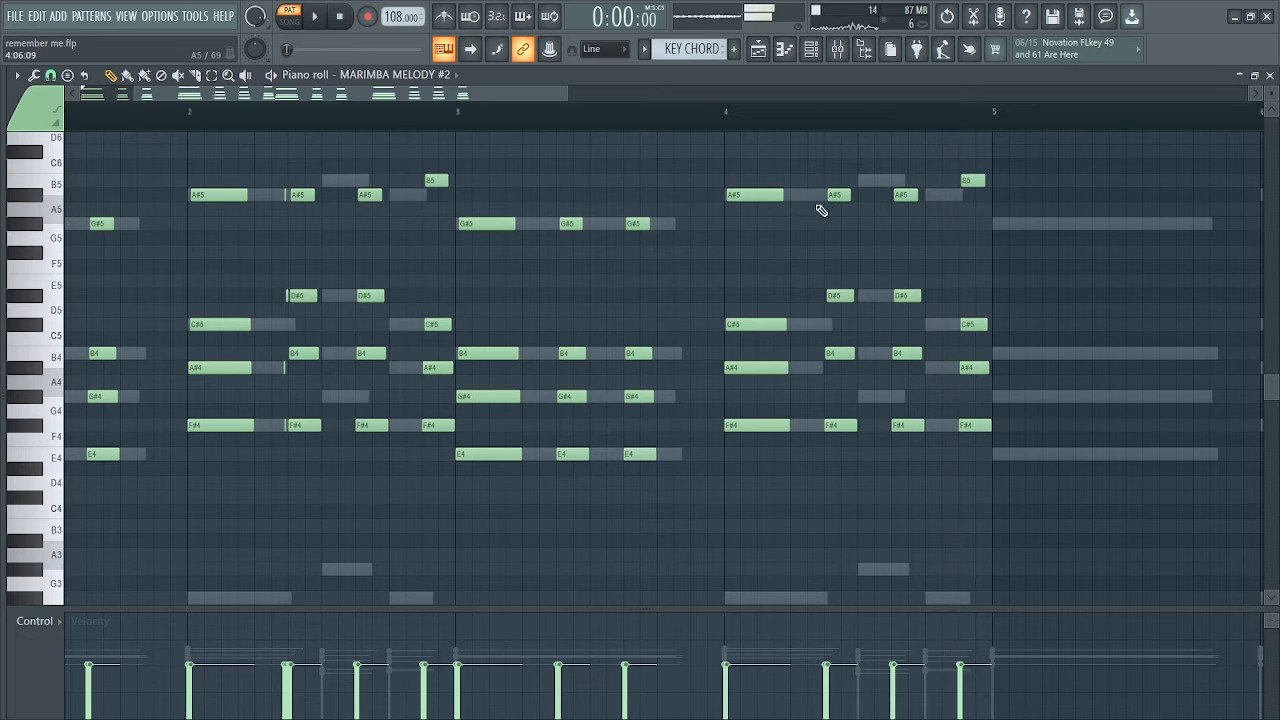
left_click_drag(975, 164, 468, 508)
key("Delete")
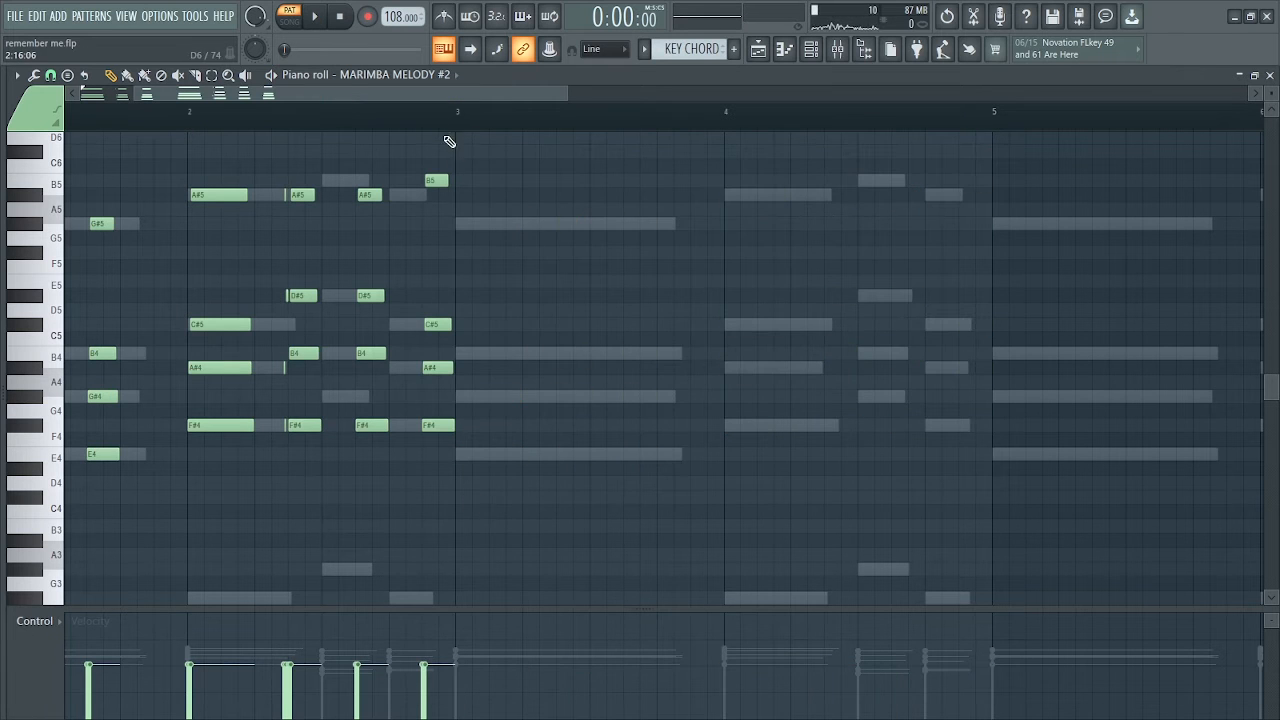
Set the snap to Step and duplicate all marimba notes of bars 1 and 2 into bars 3 and 4, leaving nothing selected
left_click_drag(459, 127, 48, 140)
left_click(50, 76)
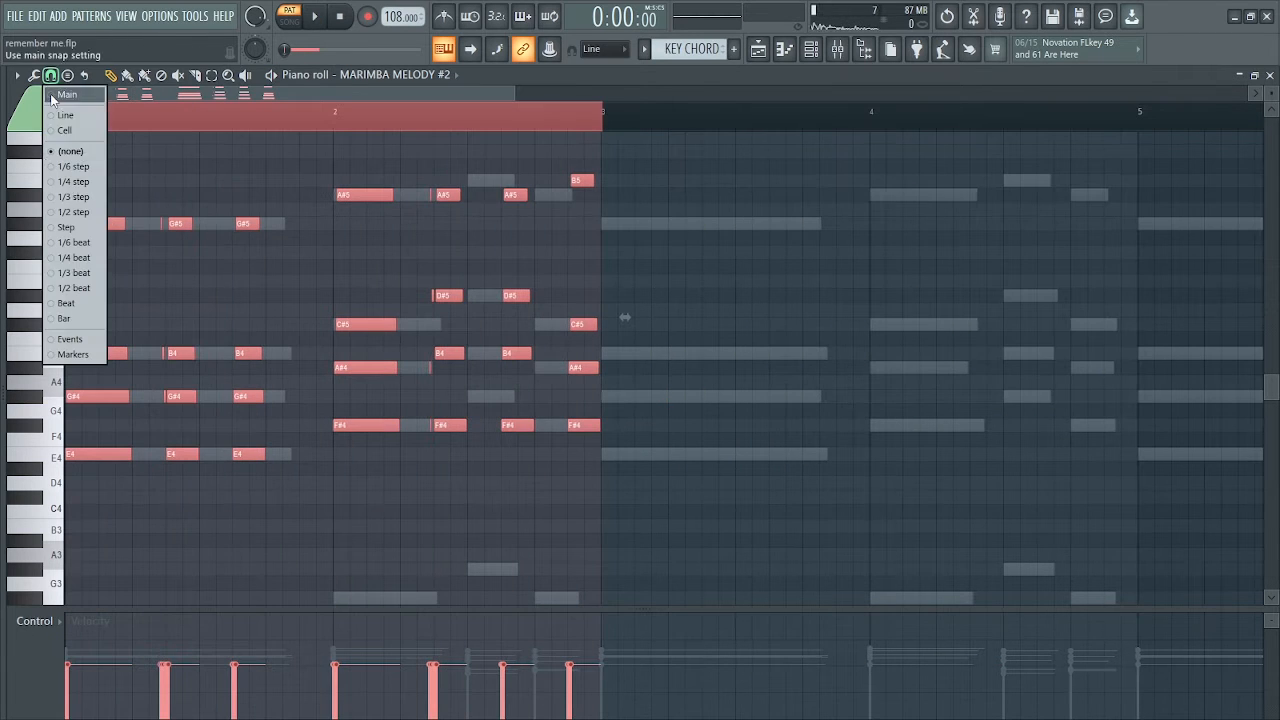
left_click(72, 228)
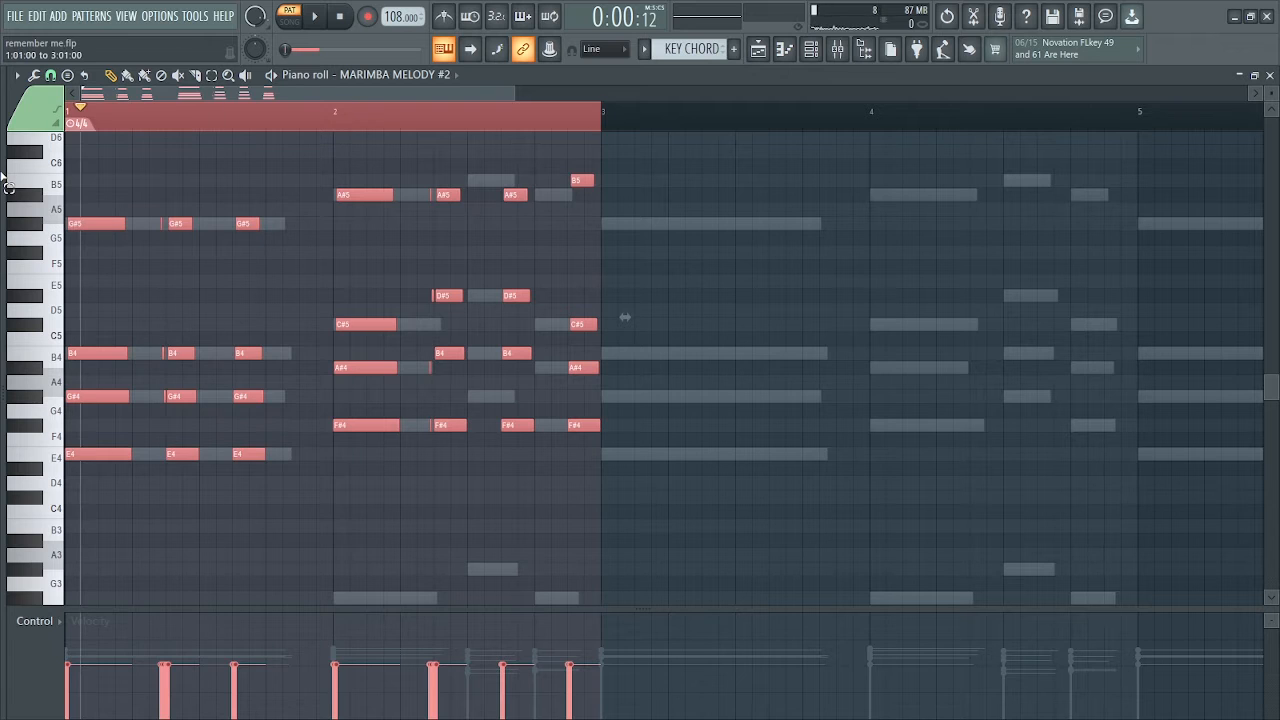
key("ctrl+b")
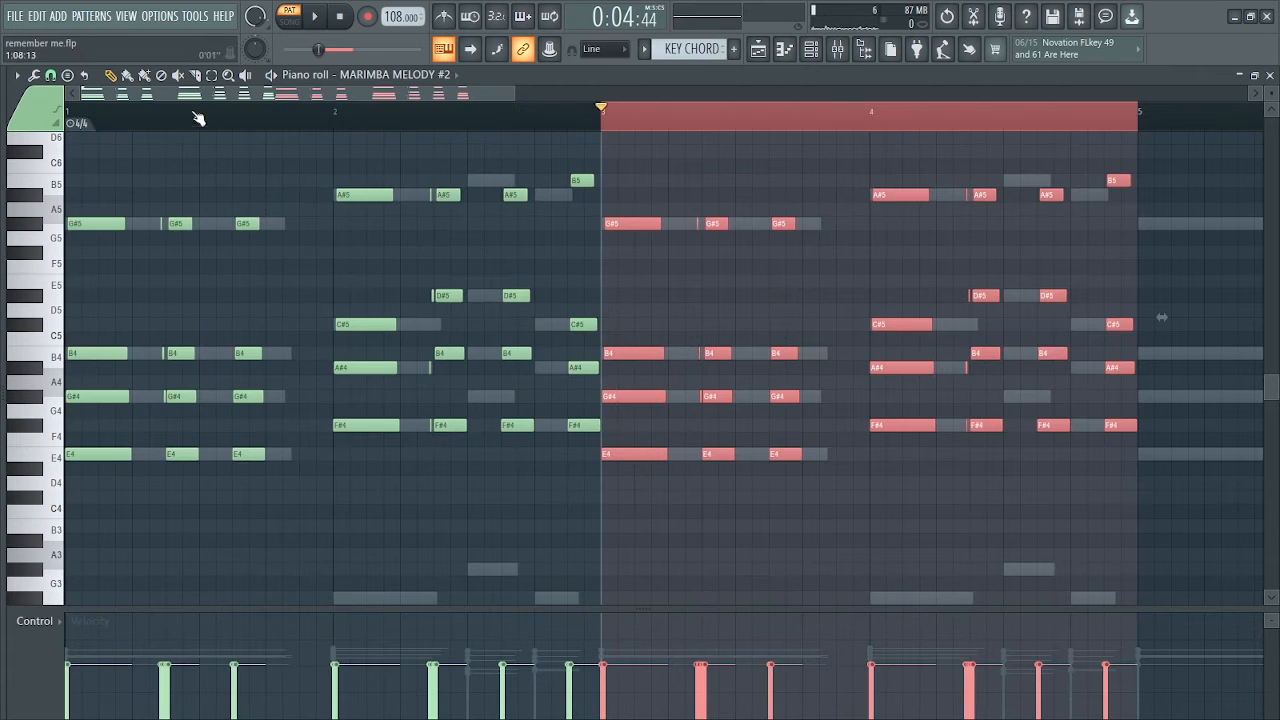
left_click(75, 118)
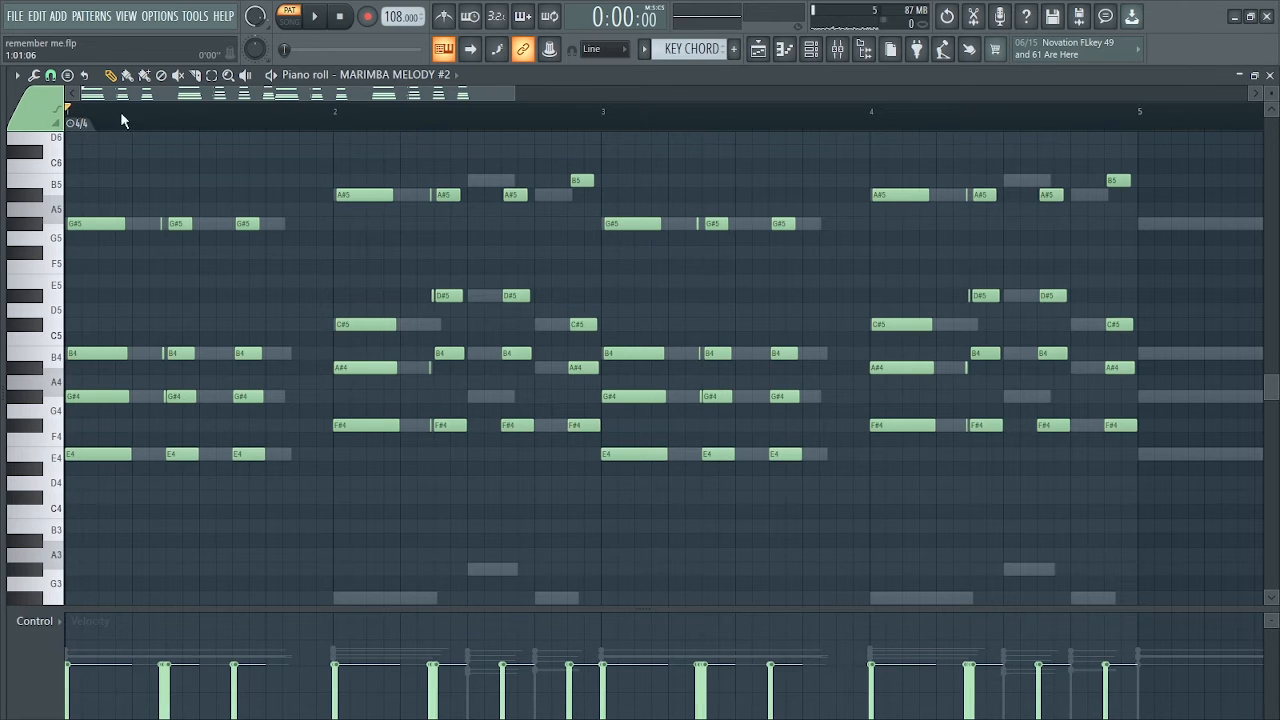
Slightly randomize the velocities of all marimba notes with the Randomizer and audition the pattern
key("alt+r")
left_click_drag(582, 445, 609, 454)
left_click(723, 518)
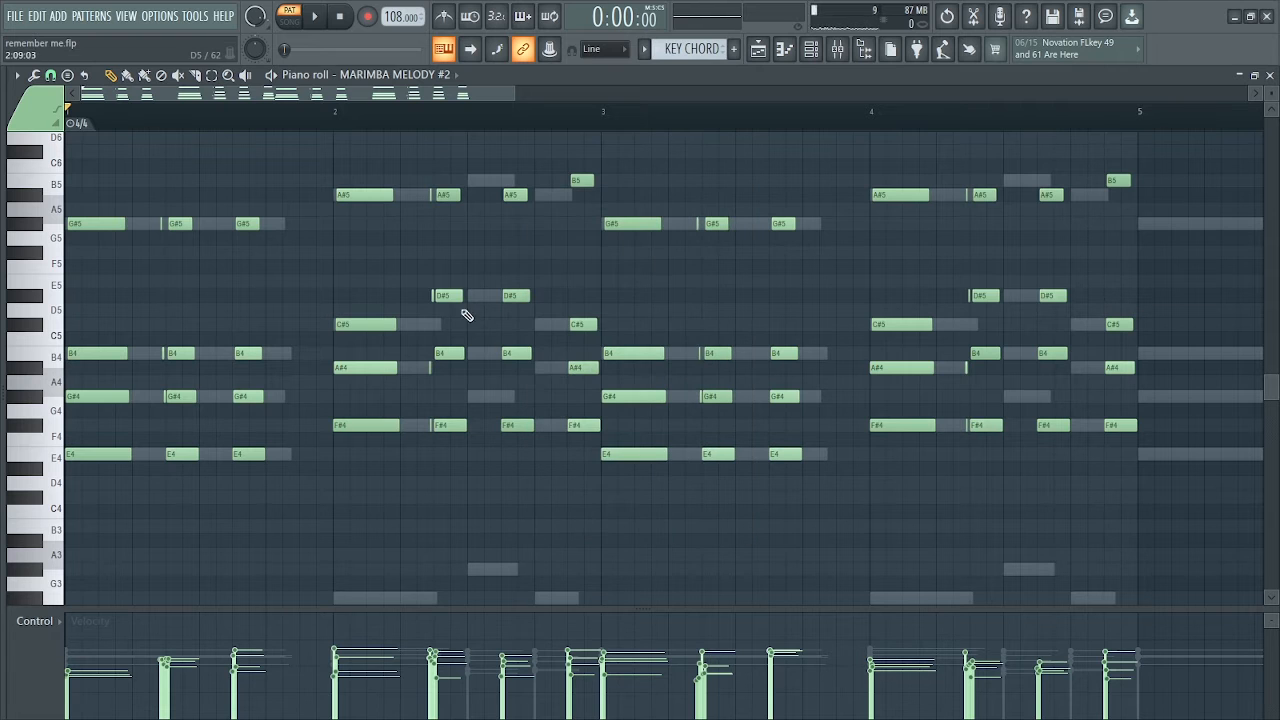
key("space")
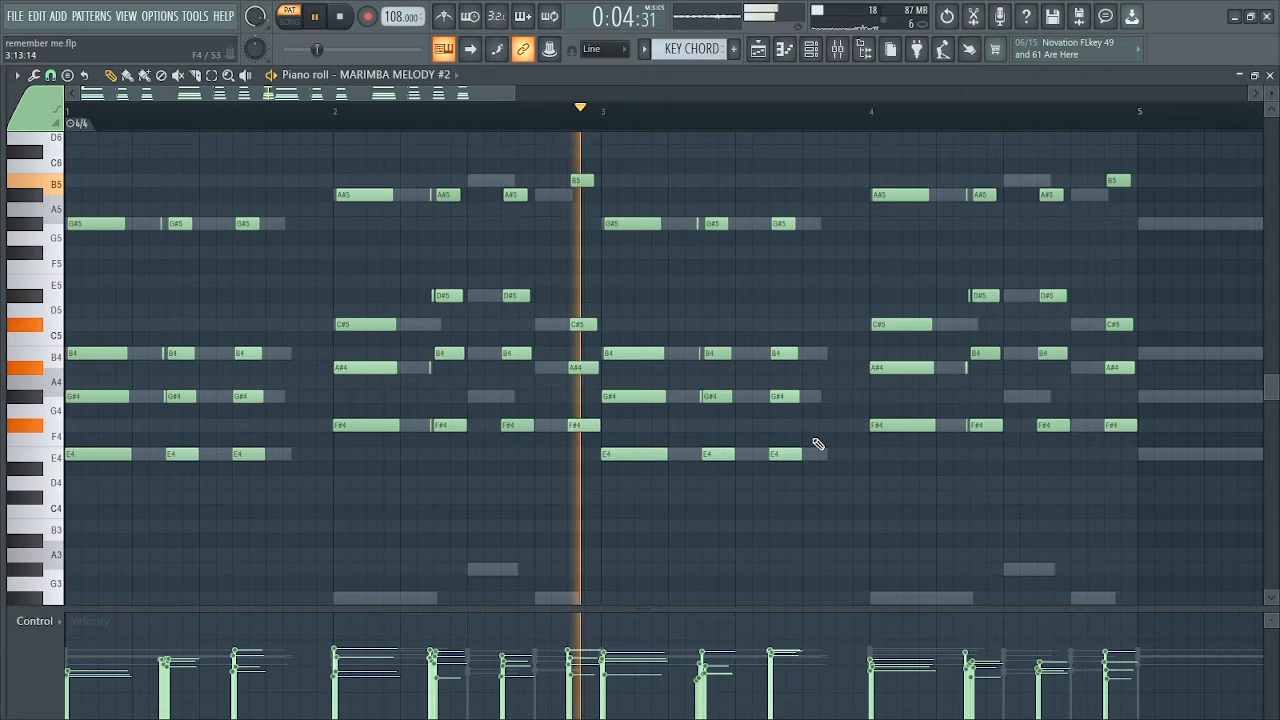
key("space")
Transpose all marimba notes up one octave and play the pattern
scroll(770, 432, "up", 3)
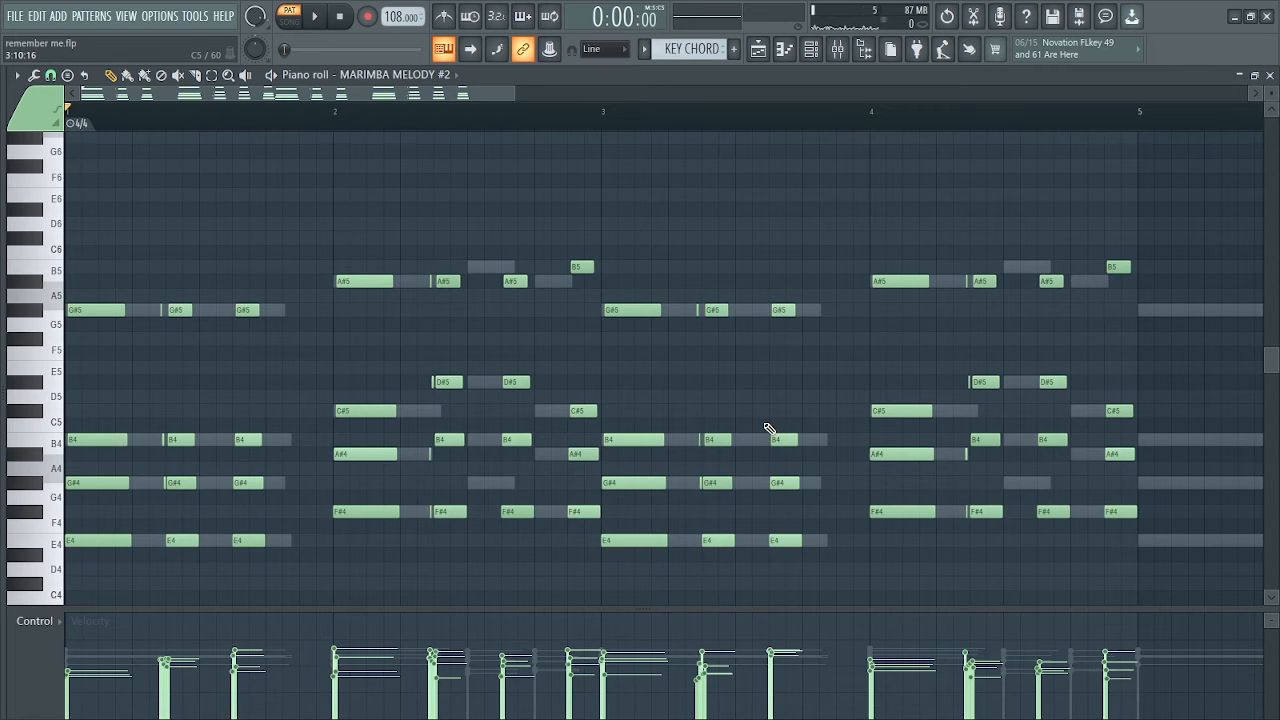
key("ctrl+Up")
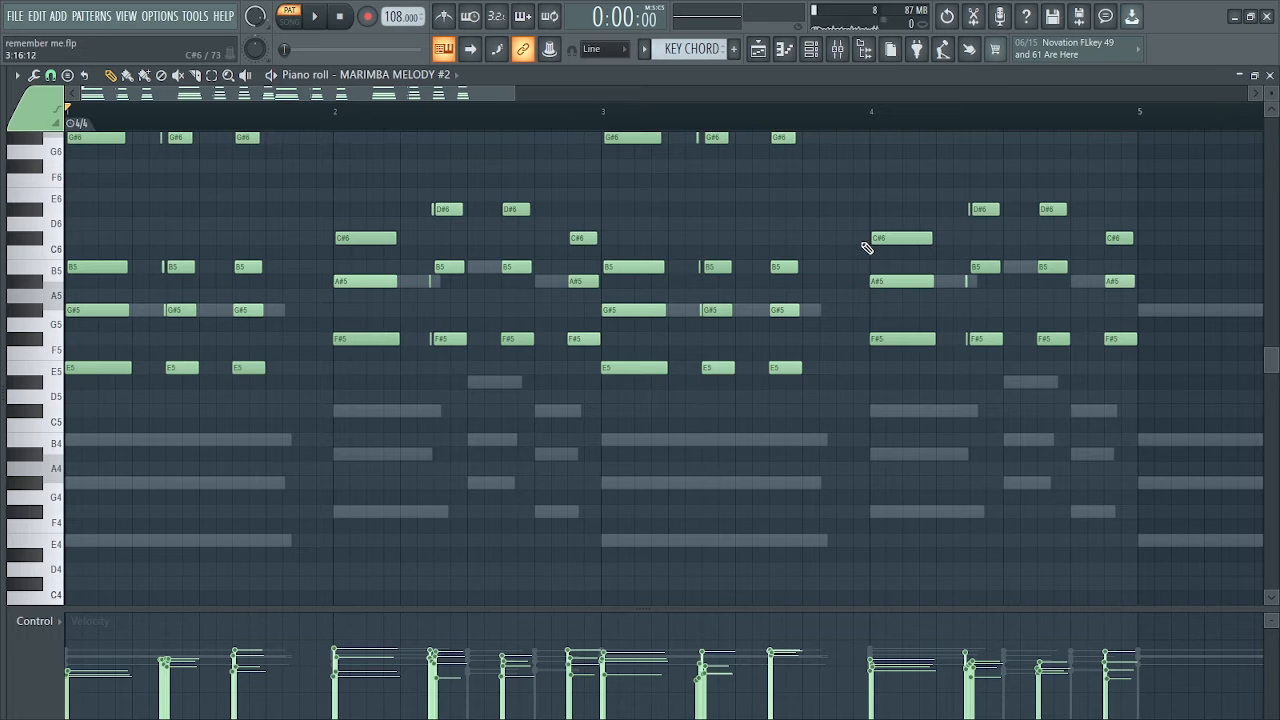
scroll(866, 247, "up", 3)
key("space")
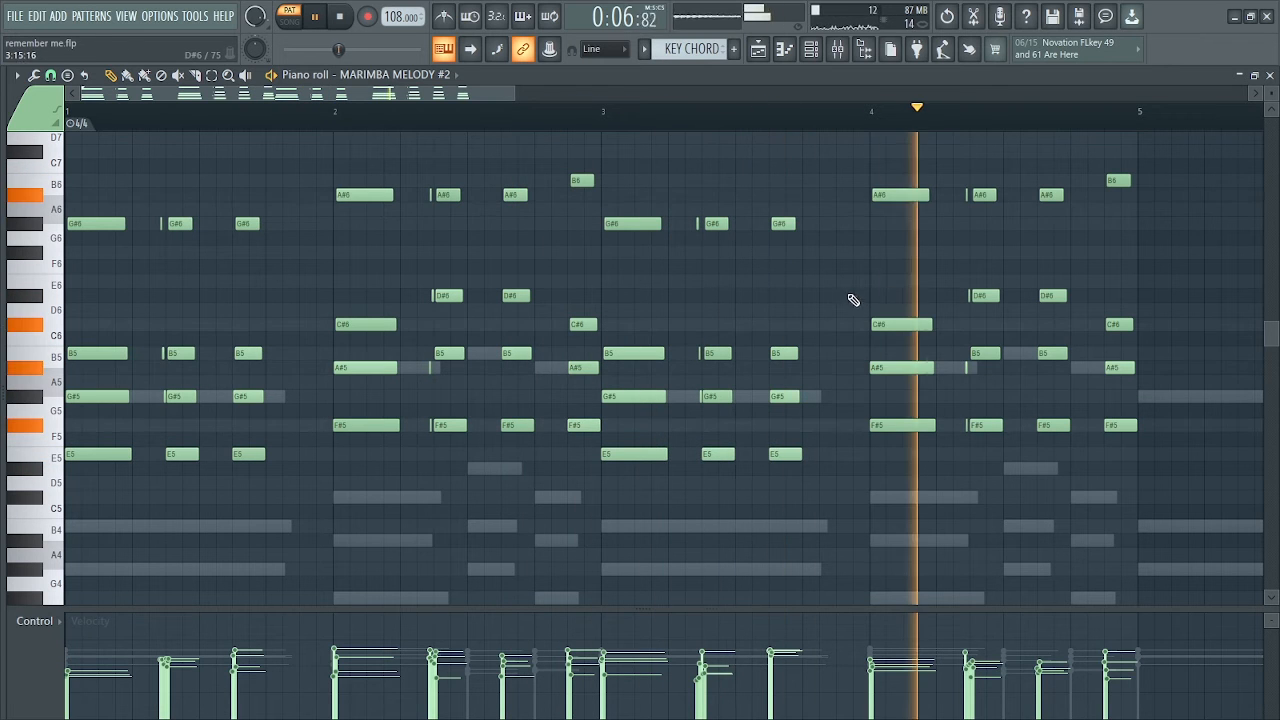
key("space")
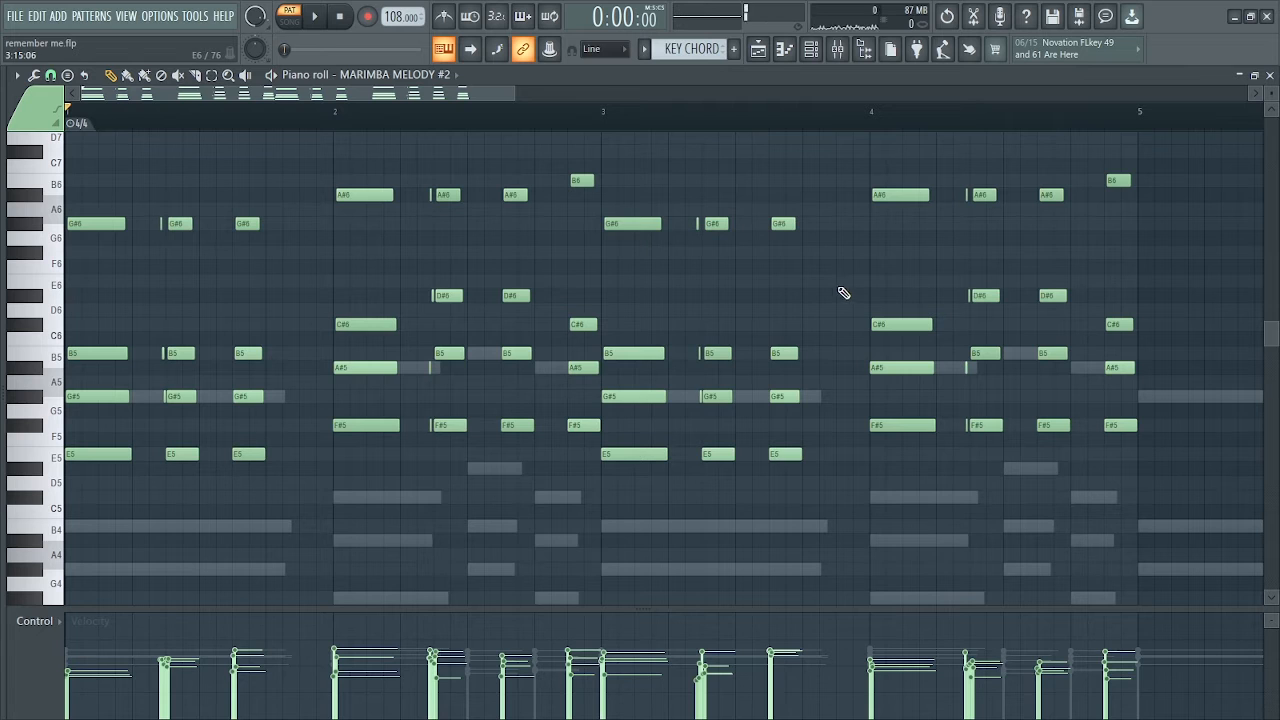
Open the mixer and solo Insert 2, the marimba's track, checking it during playback
left_click(811, 50)
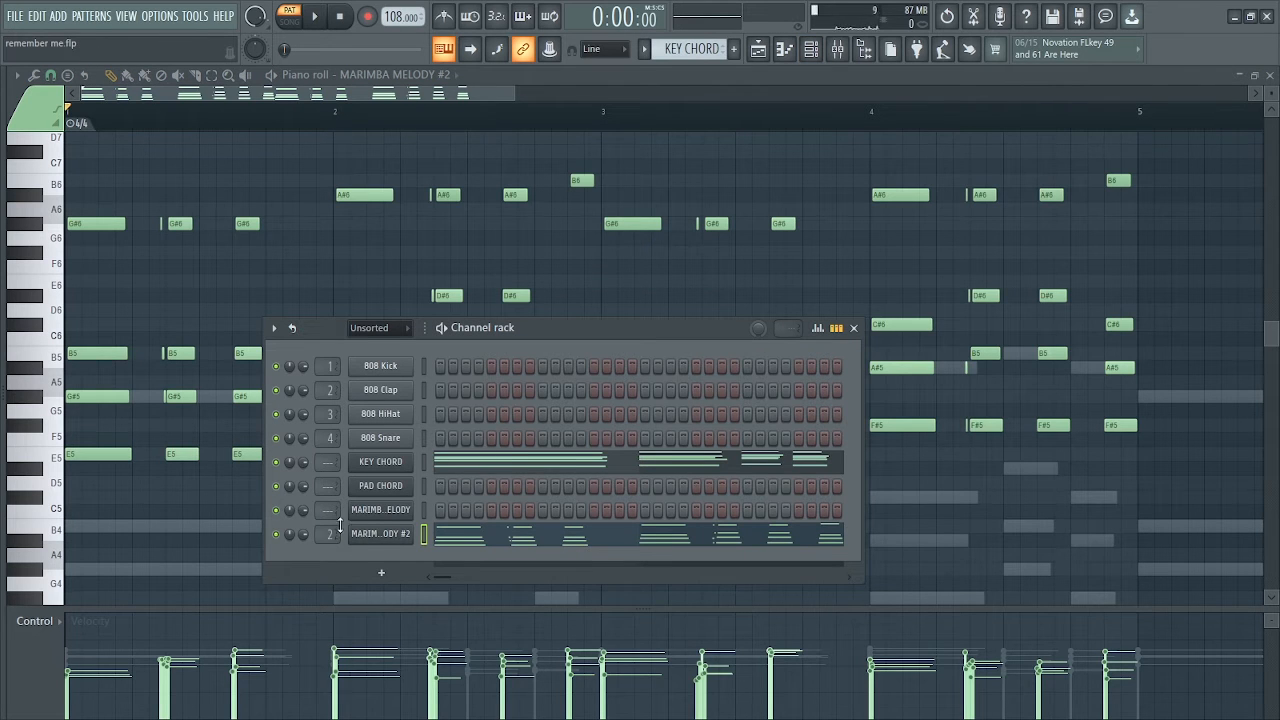
left_click(840, 54)
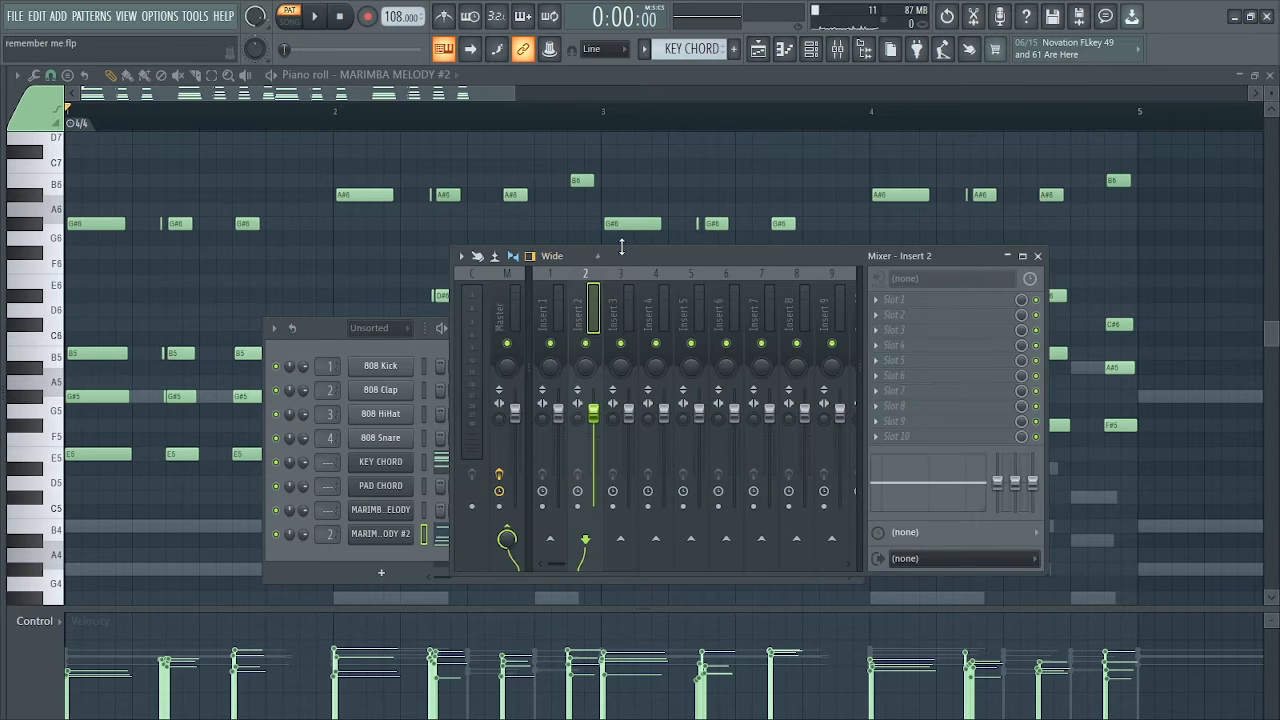
left_click_drag(620, 255, 462, 240)
key("space")
key("space")
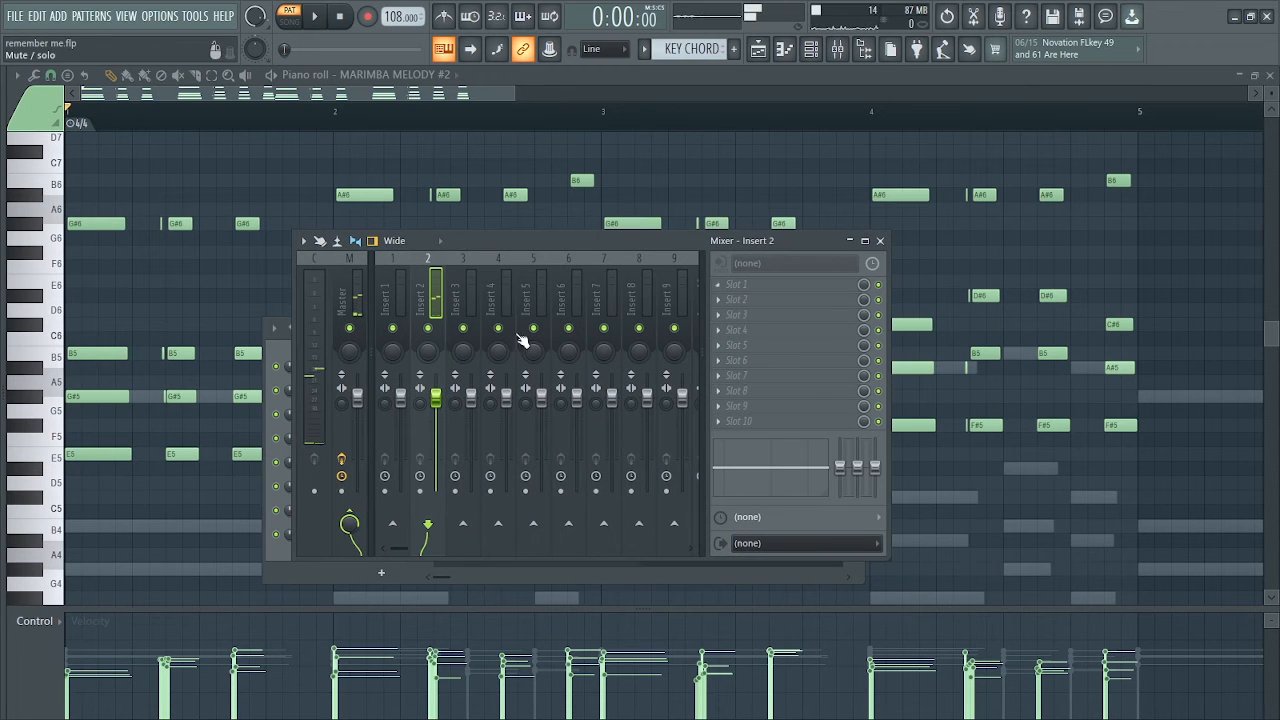
key("space")
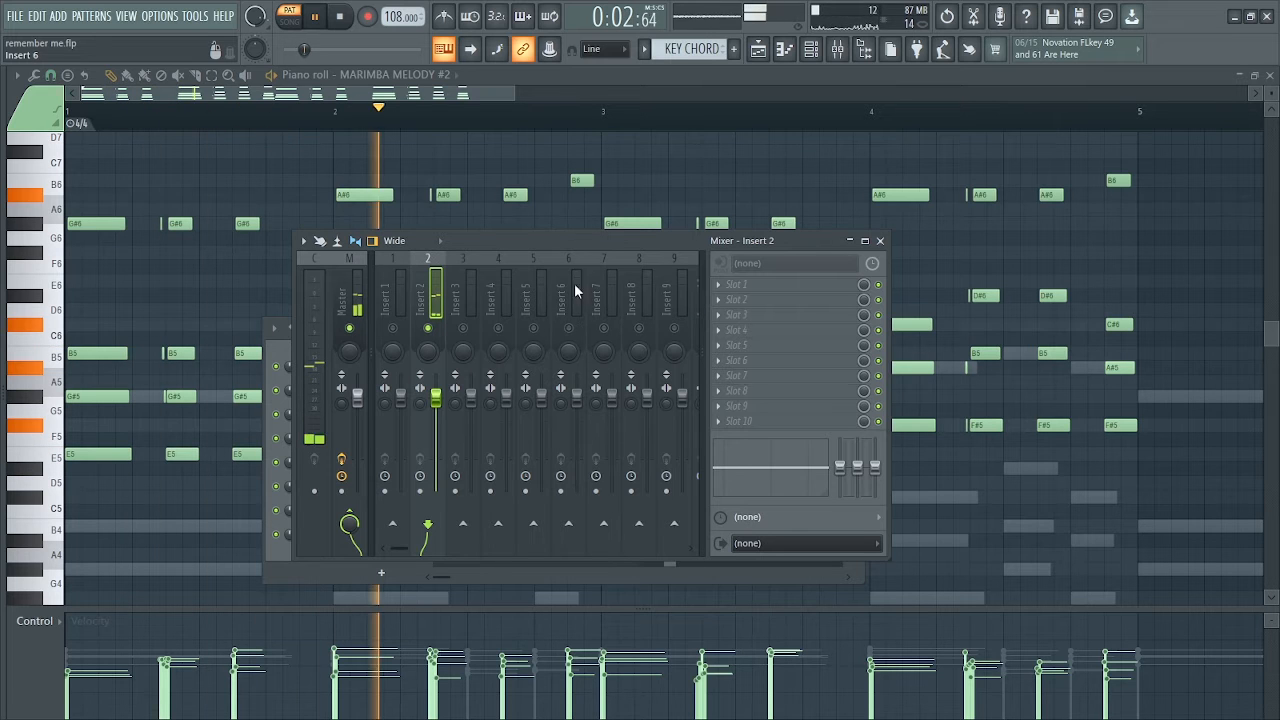
key("space")
Mute the KEY CHORD channel, start playback and return to the mixer's Insert 2
left_click(786, 54)
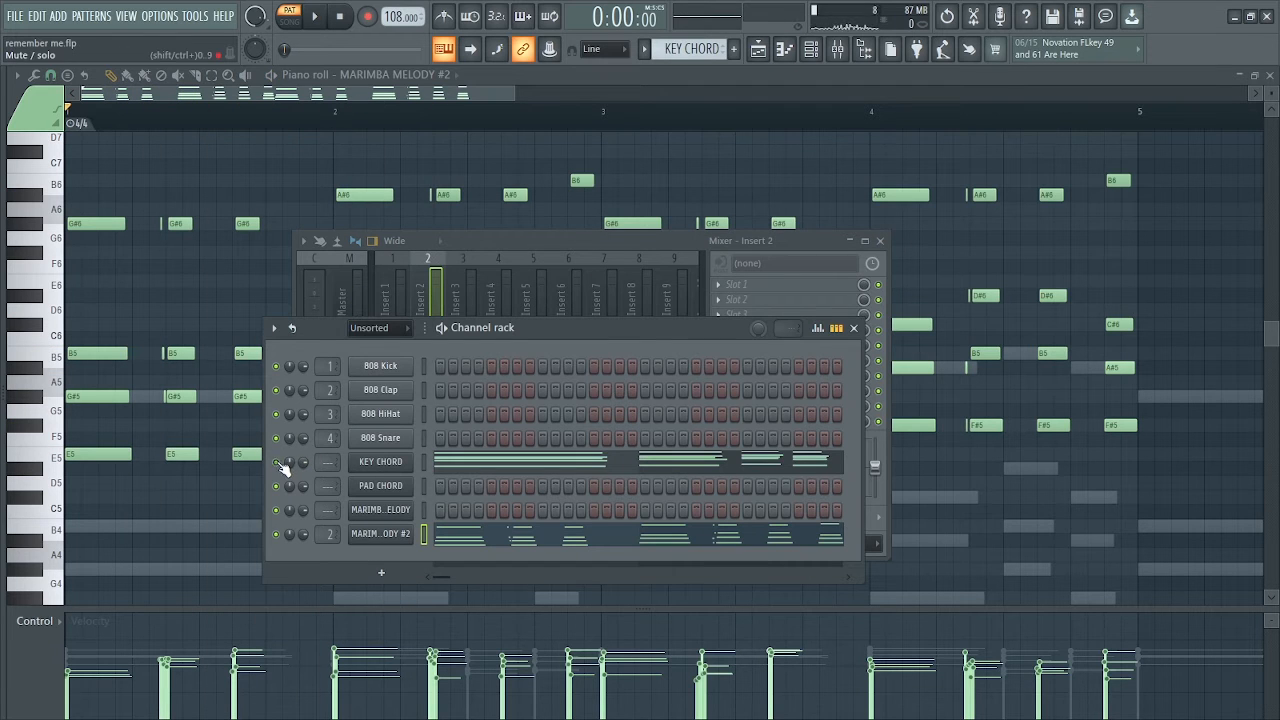
key("space")
key("F9")
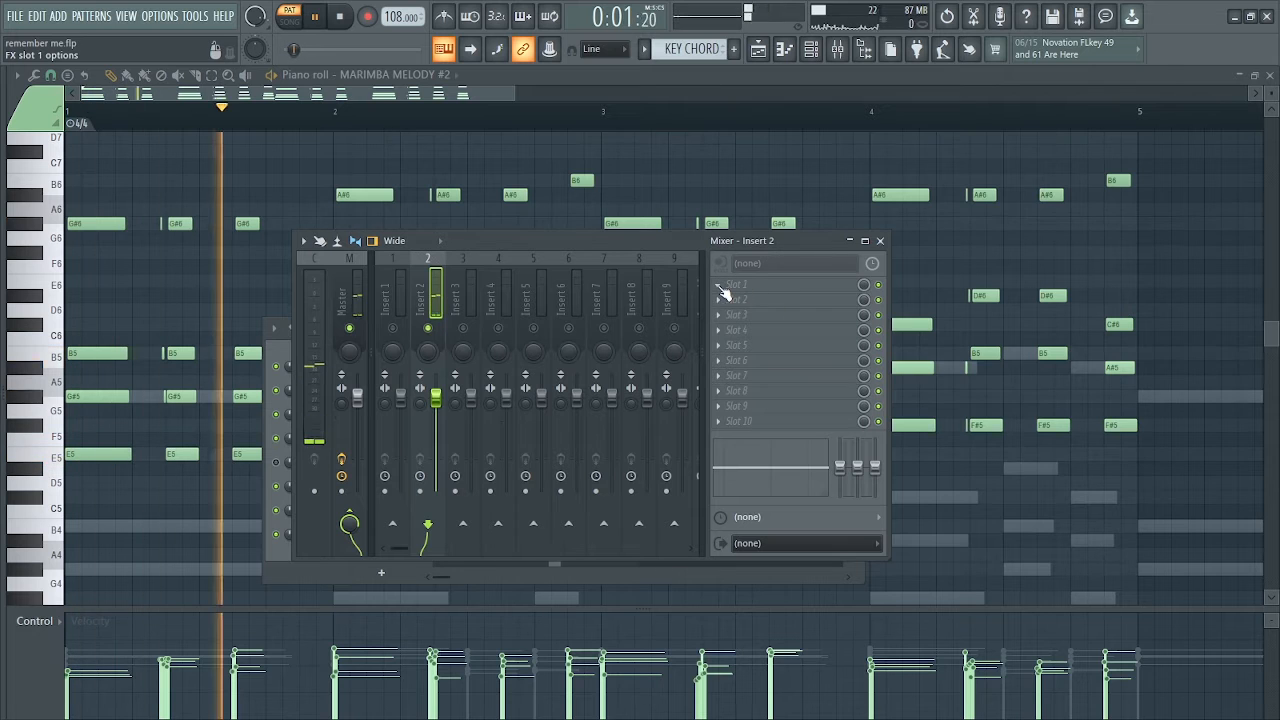
Add Fruity Reeverb 2 to slot 1 of Insert 2 and enlarge its room size during playback
left_click(822, 280)
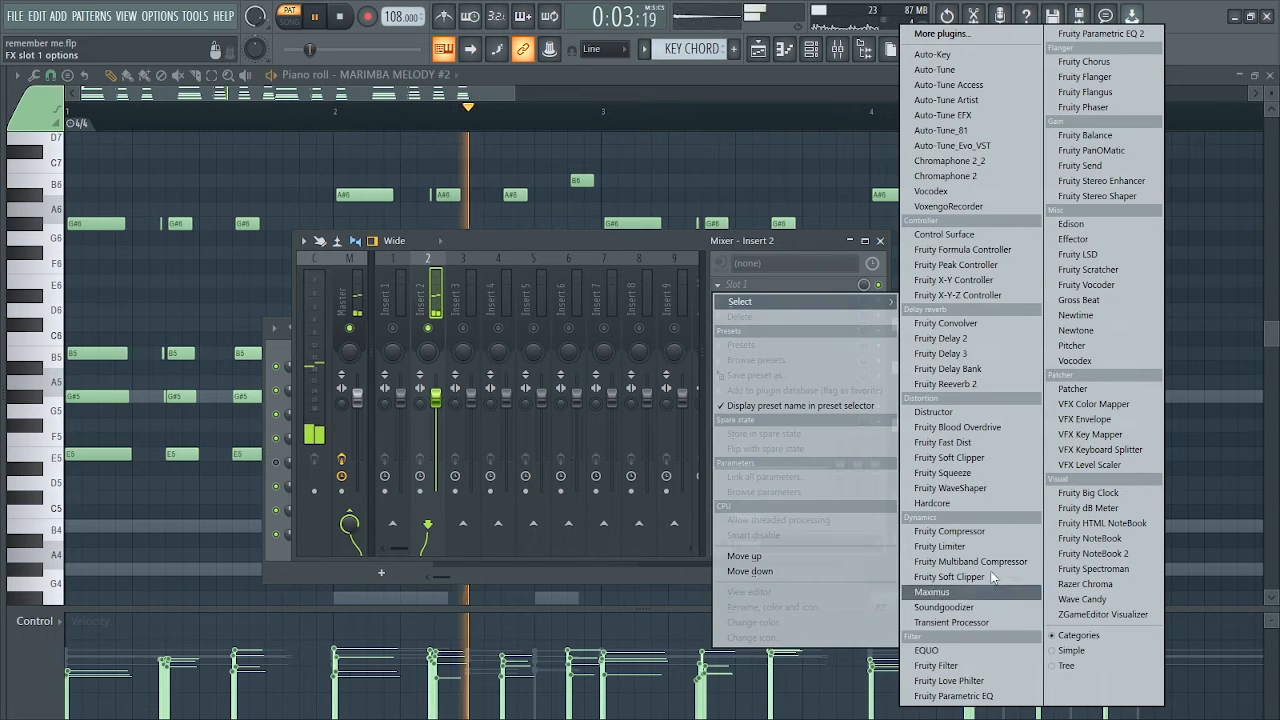
left_click(950, 384)
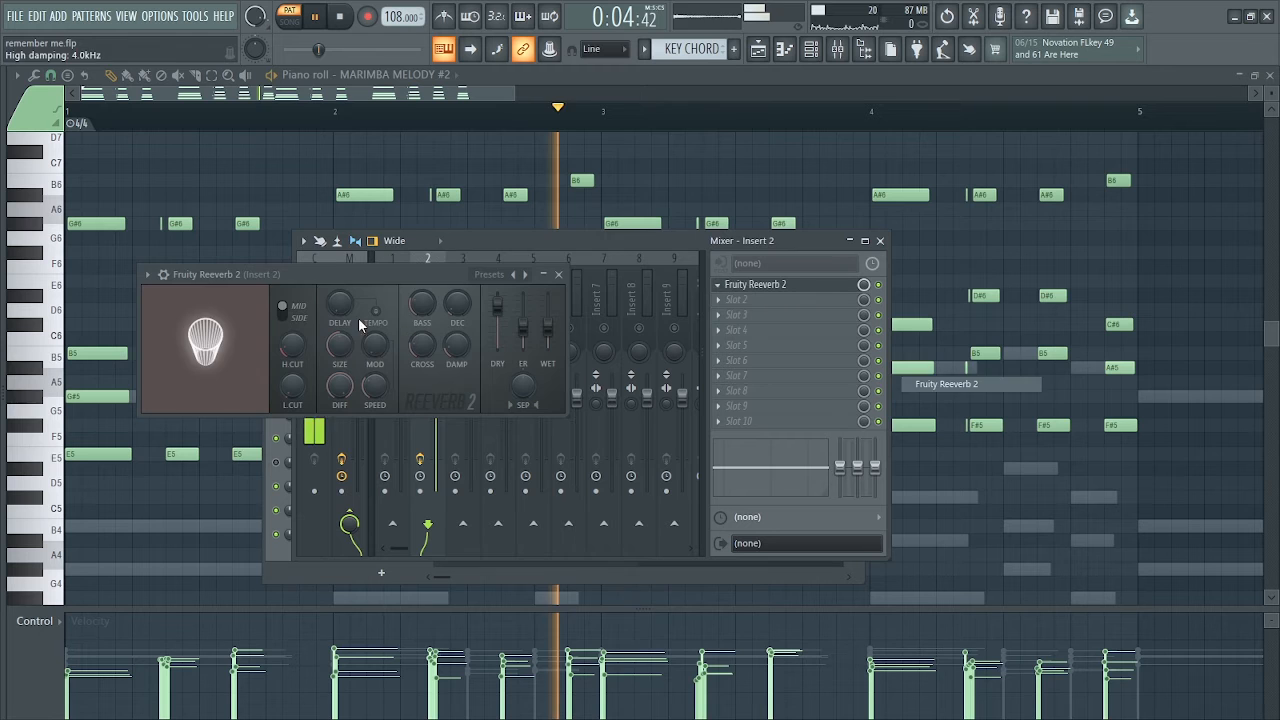
left_click_drag(289, 271, 375, 271)
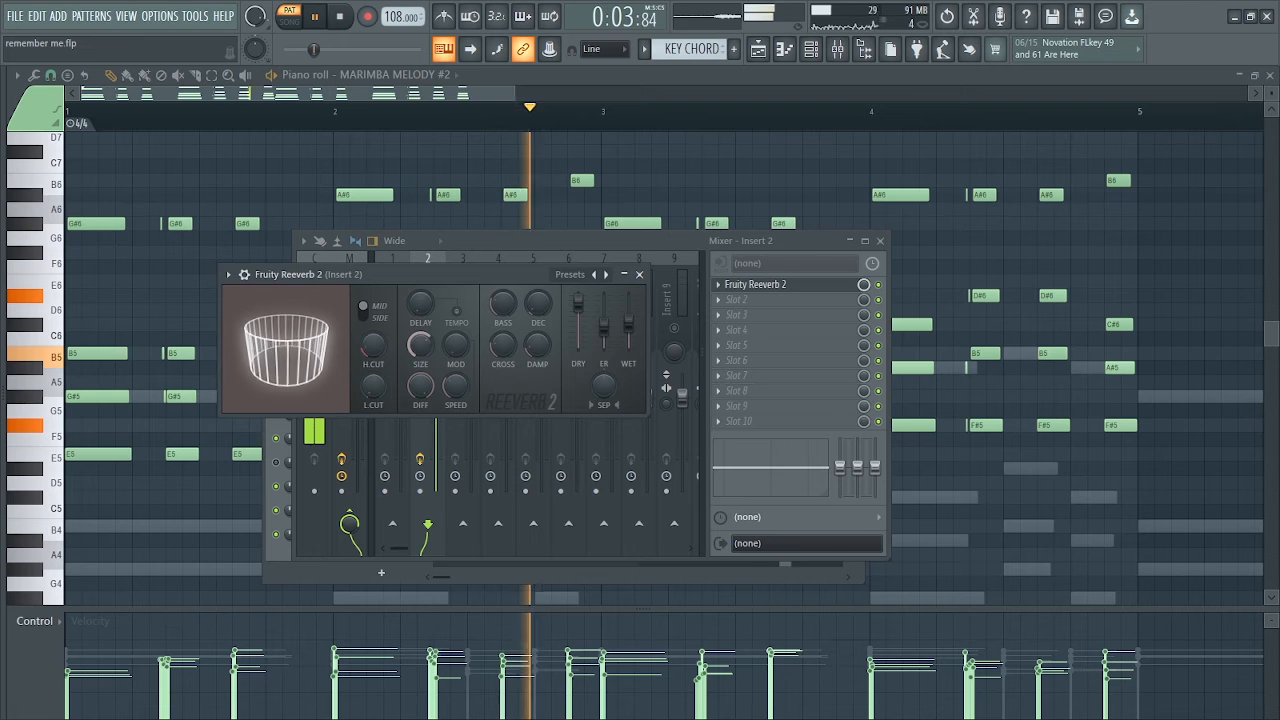
key("space")
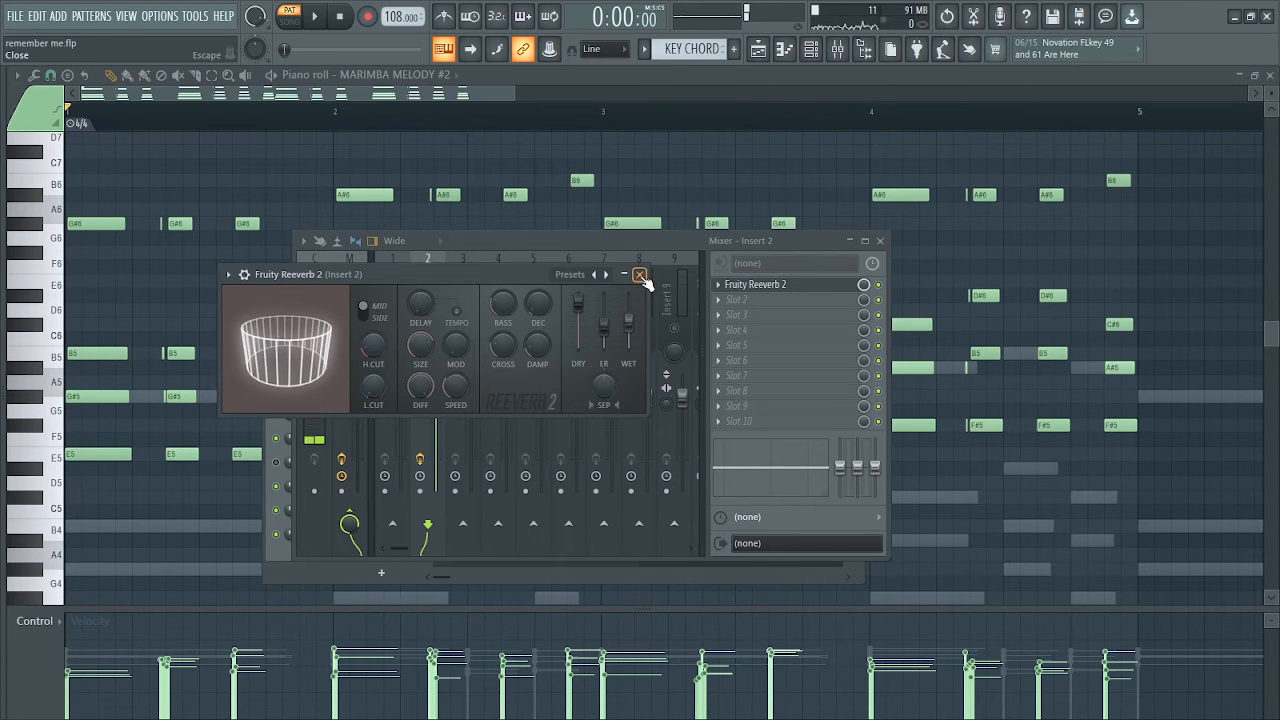
left_click(640, 274)
Load Fruity parametric EQ 2 in slot 3 of Insert 2 and cut the lows with bands 1 and 2, band 2 at -18.0 dB and 49 Hz
left_click_drag(822, 558, 828, 632)
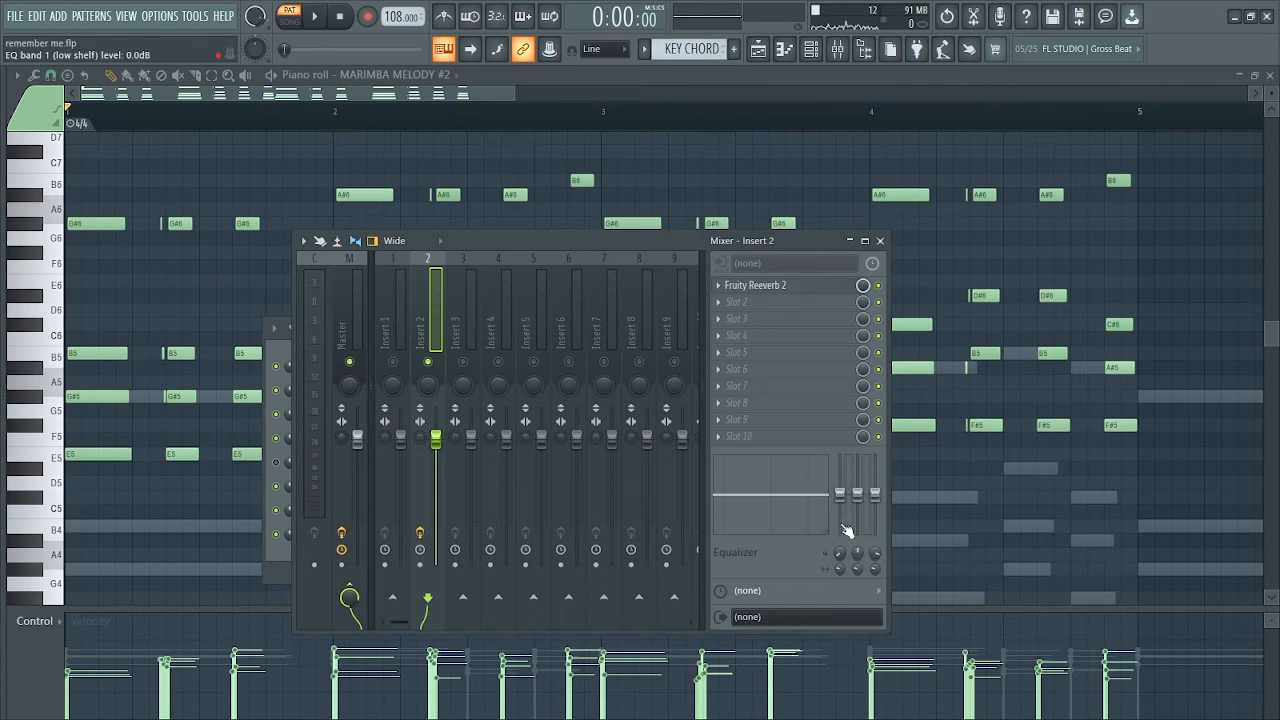
left_click(719, 320)
left_click(1093, 31)
left_click_drag(537, 212, 545, 213)
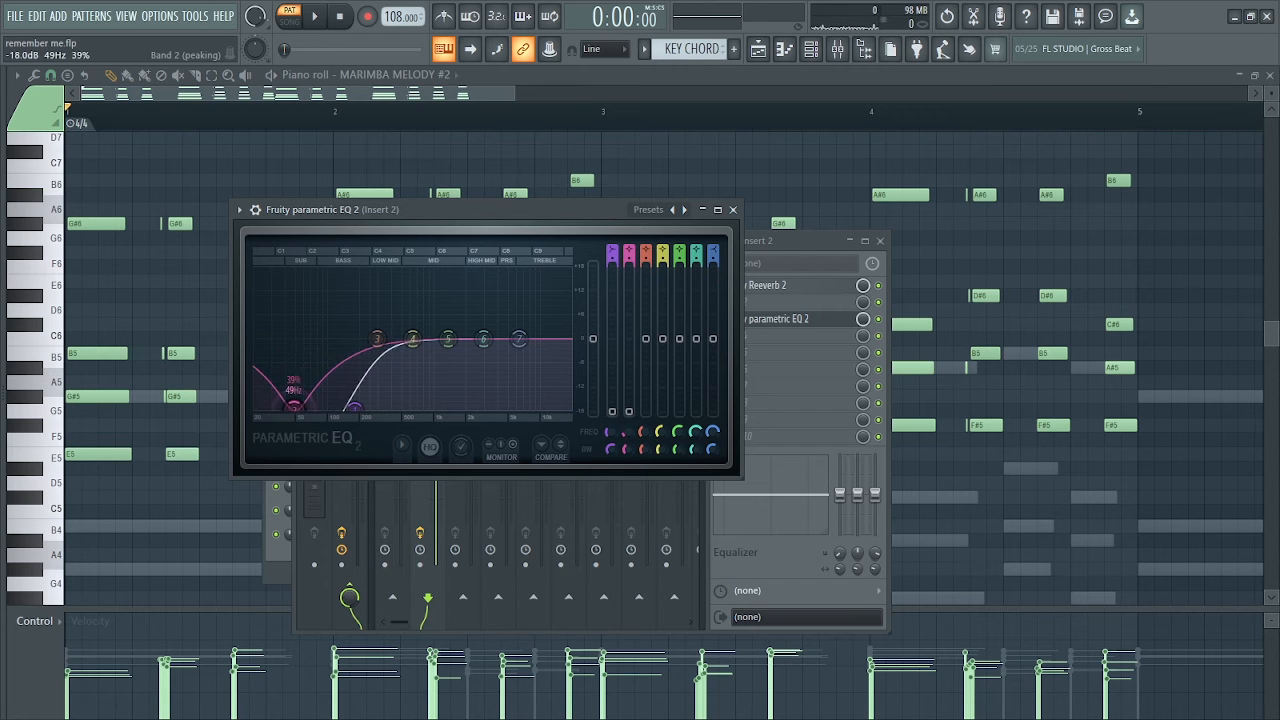
Lower EQ band 7 to -9.9 dB at 6931 Hz and dip band 6 in the treble while playing, closing the EQ when done
key("space")
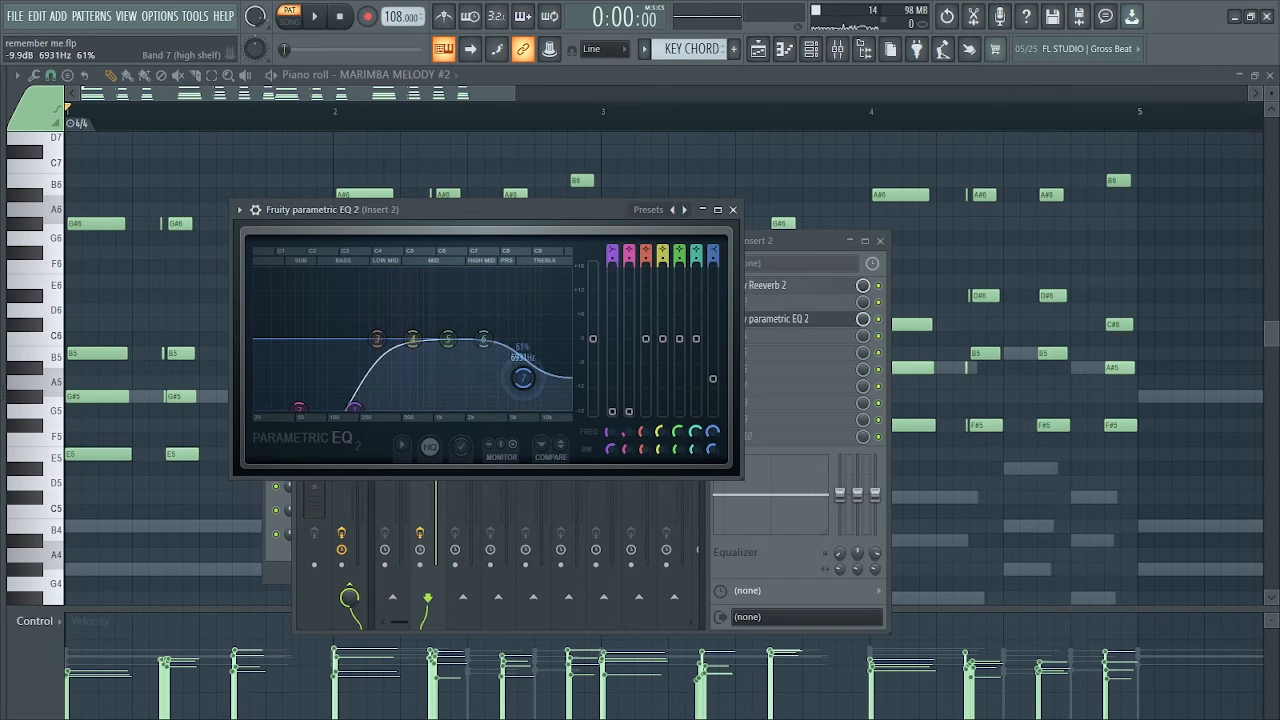
key("space")
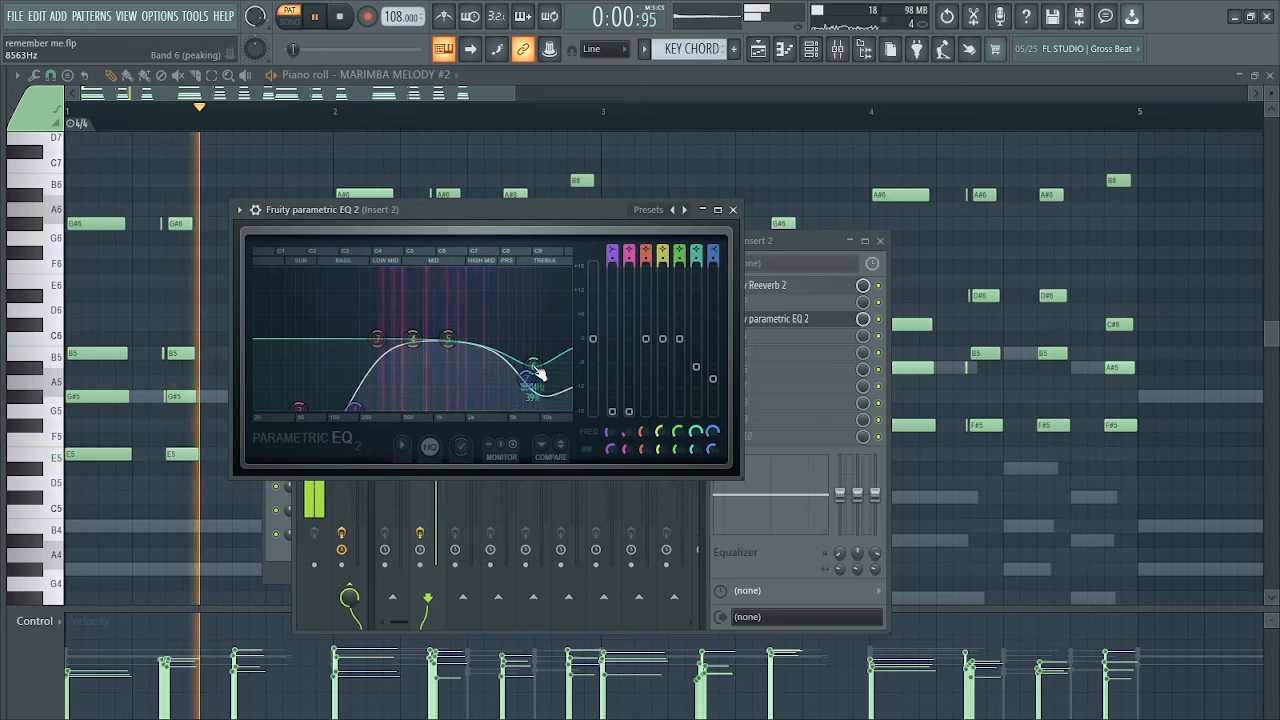
left_click_drag(533, 366, 539, 363)
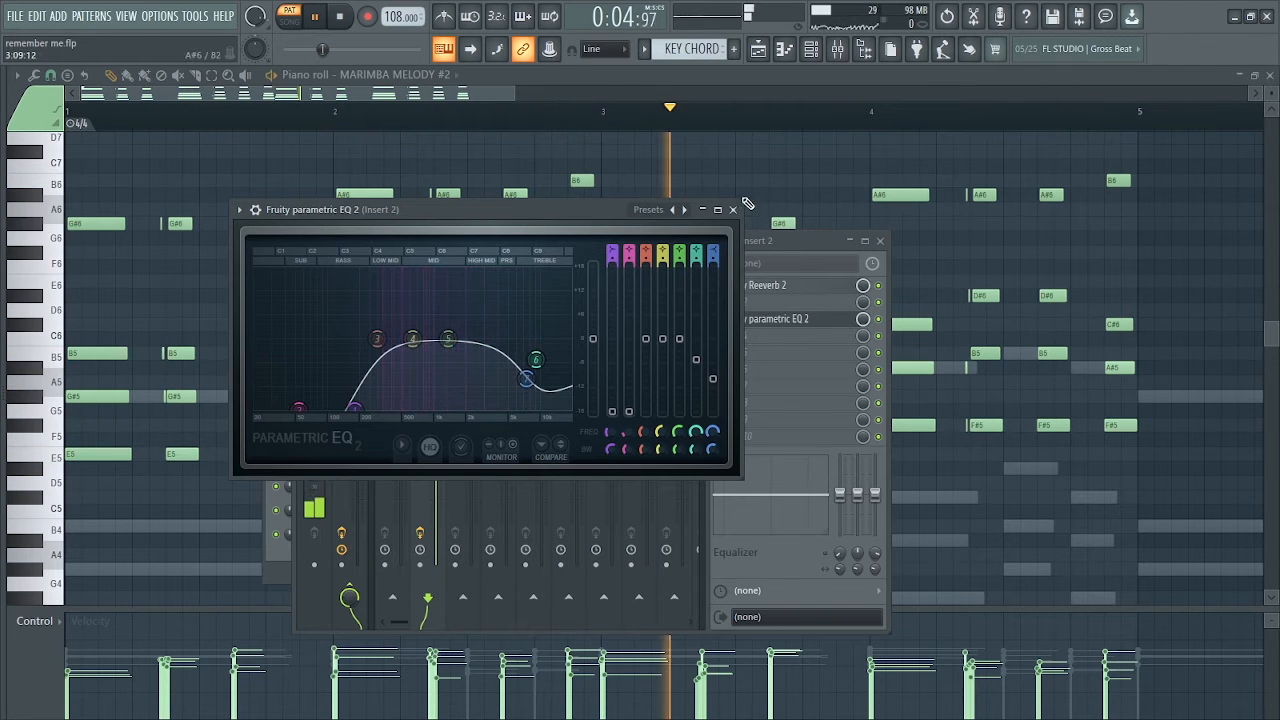
left_click(732, 209)
key("space")
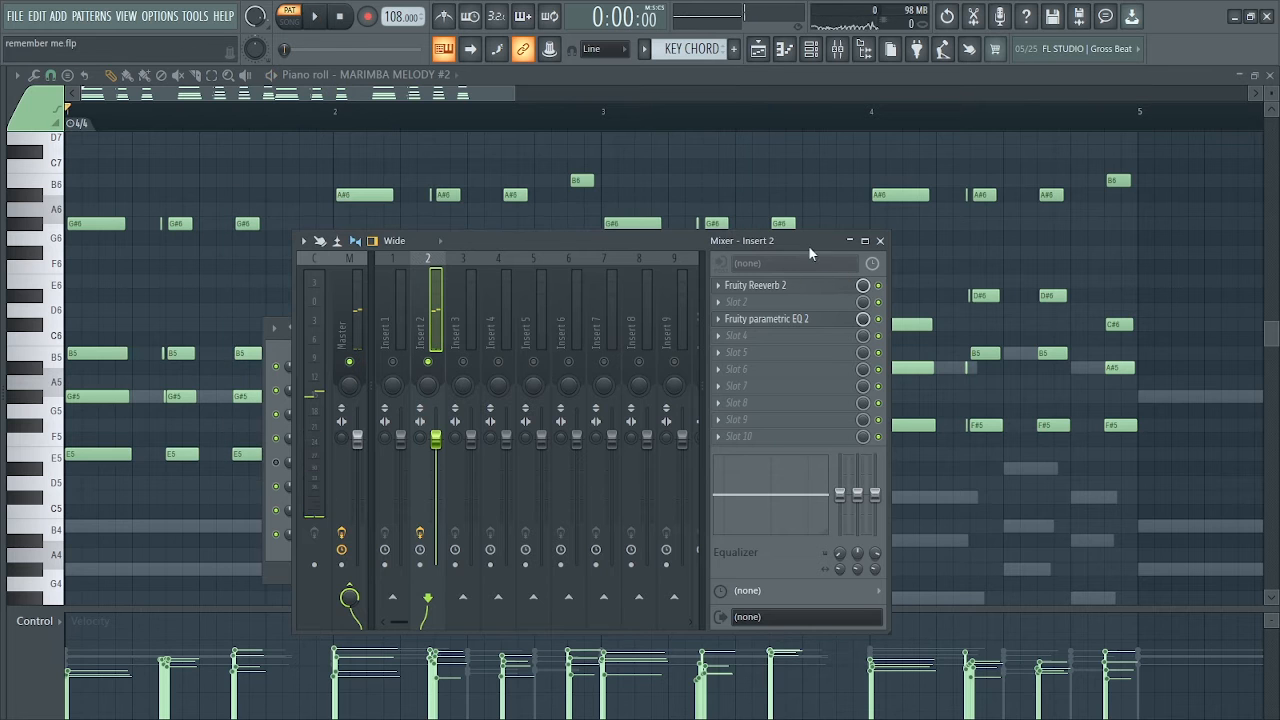
Close the mixer, unmute the KEY CHORD channel and play it together with the marimba
left_click(880, 241)
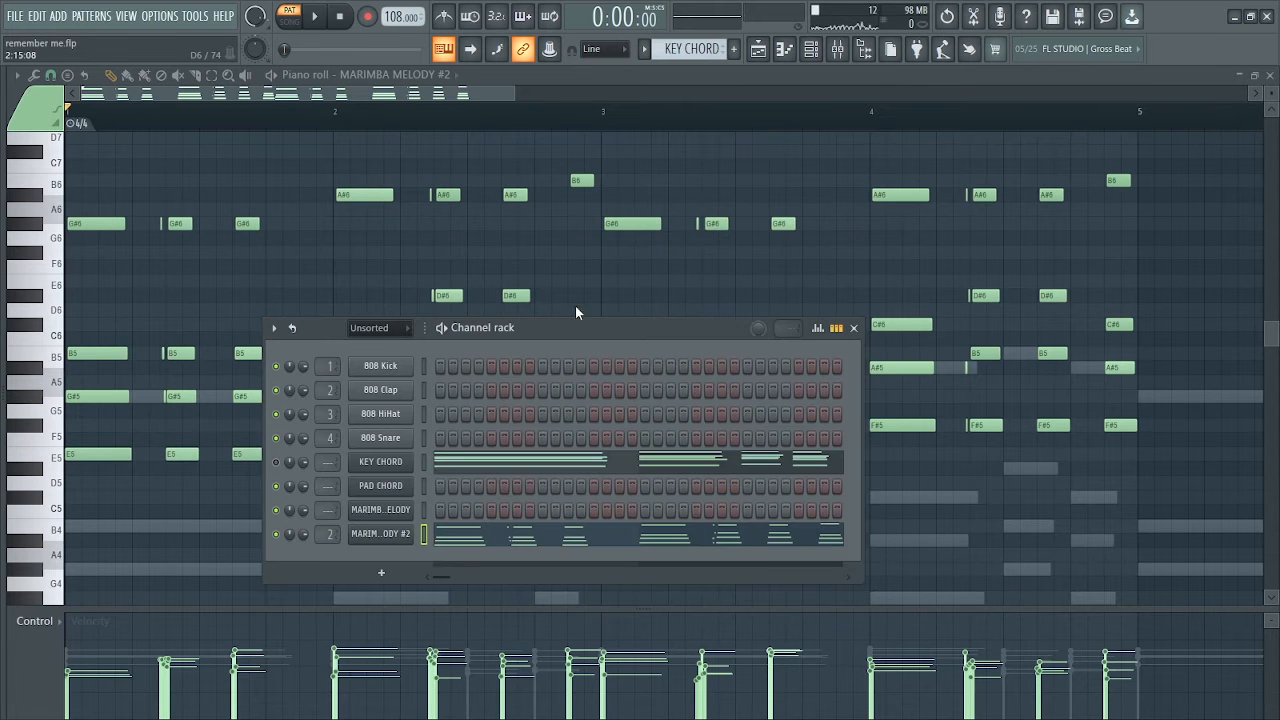
left_click_drag(573, 335, 595, 201)
key("space")
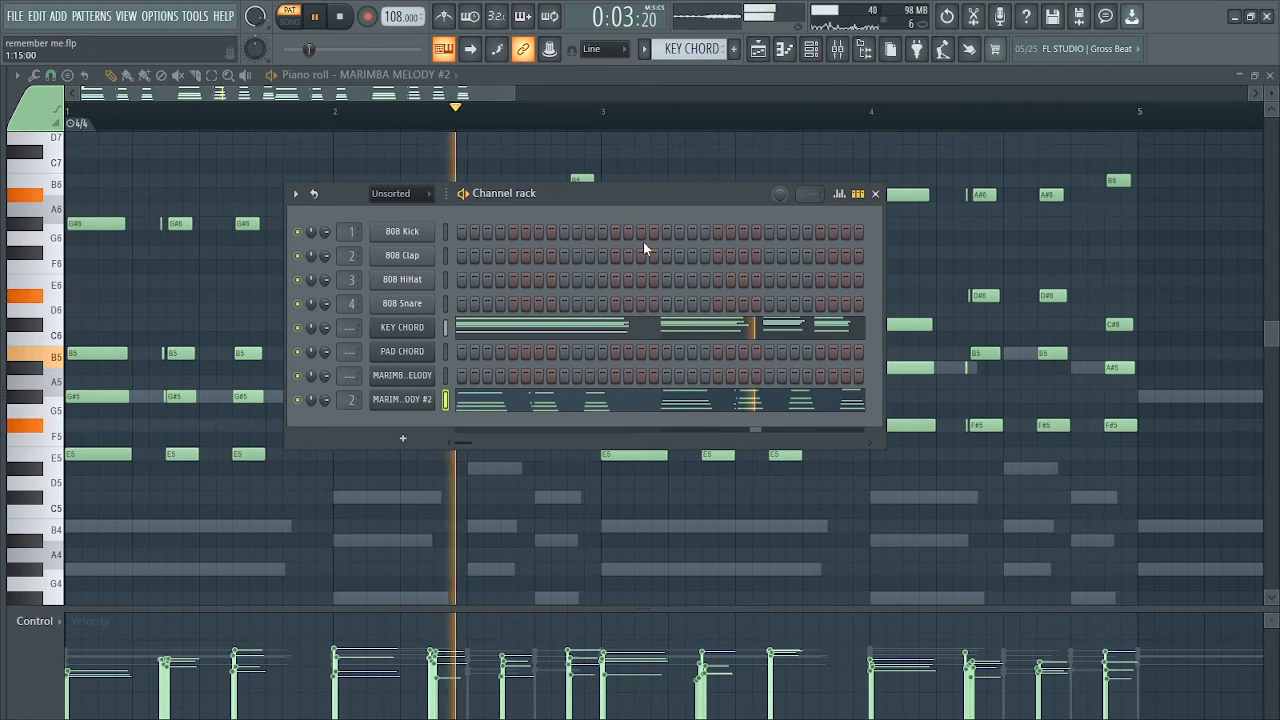
key("space")
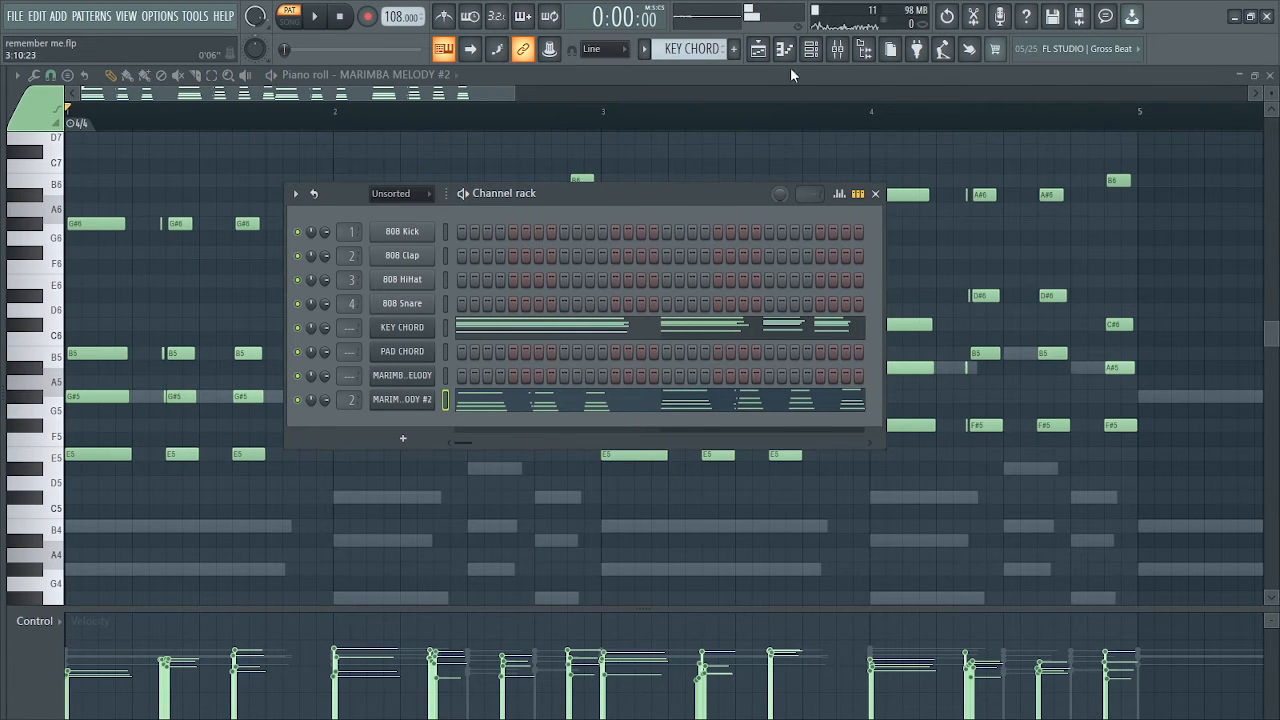
Move the MARIMBA MELODY #2 notes from the KEY CHORD pattern into Pattern 3 and place that pattern on playlist Track 5 at bar 1
left_click(770, 47)
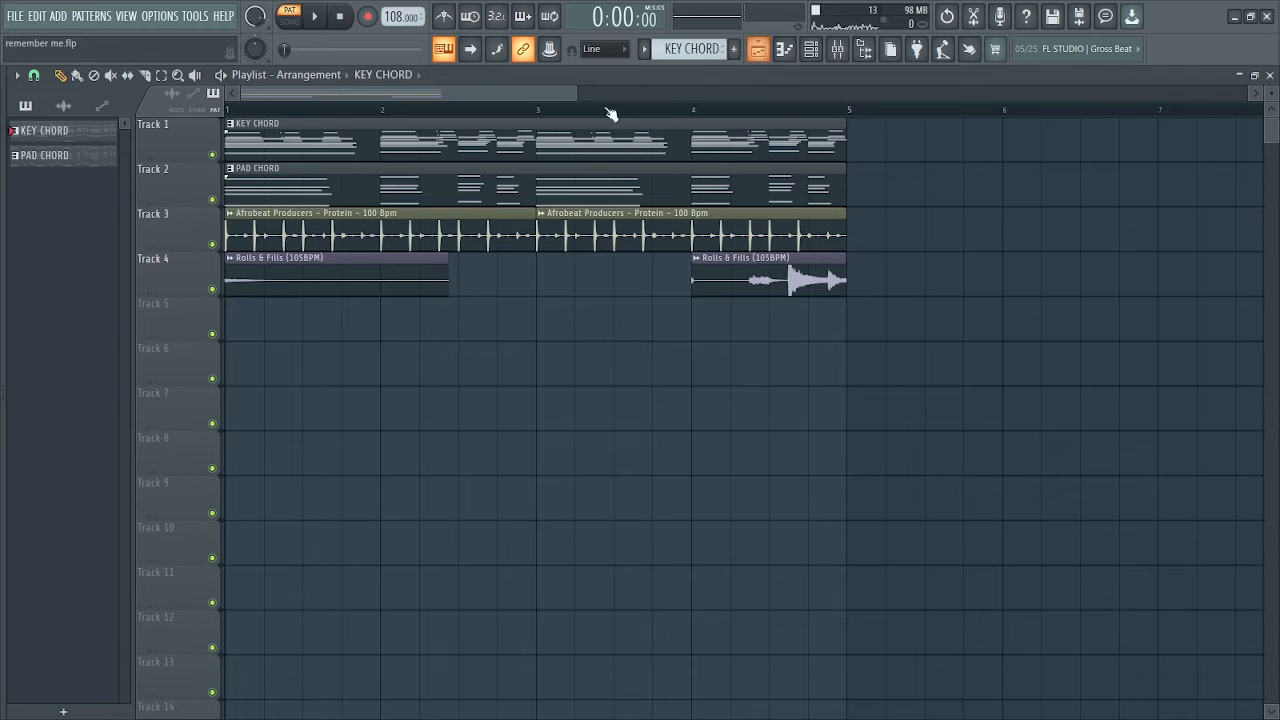
left_click(814, 54)
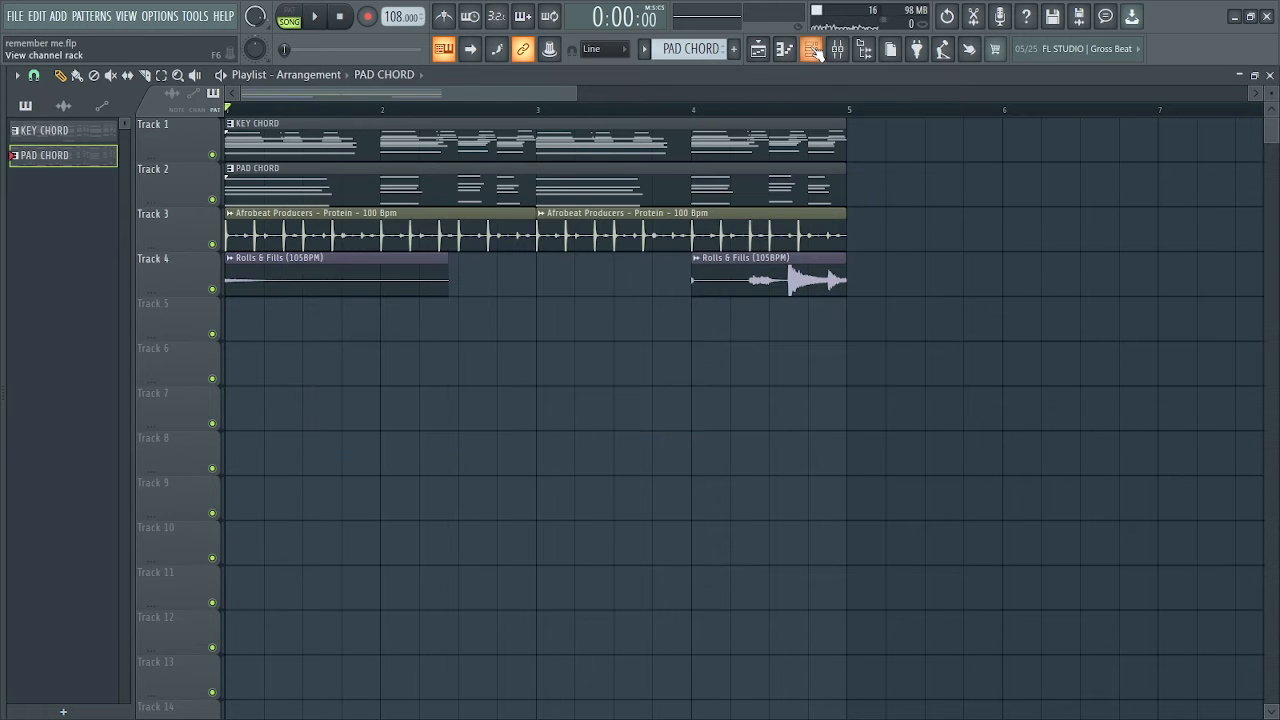
left_click(814, 52)
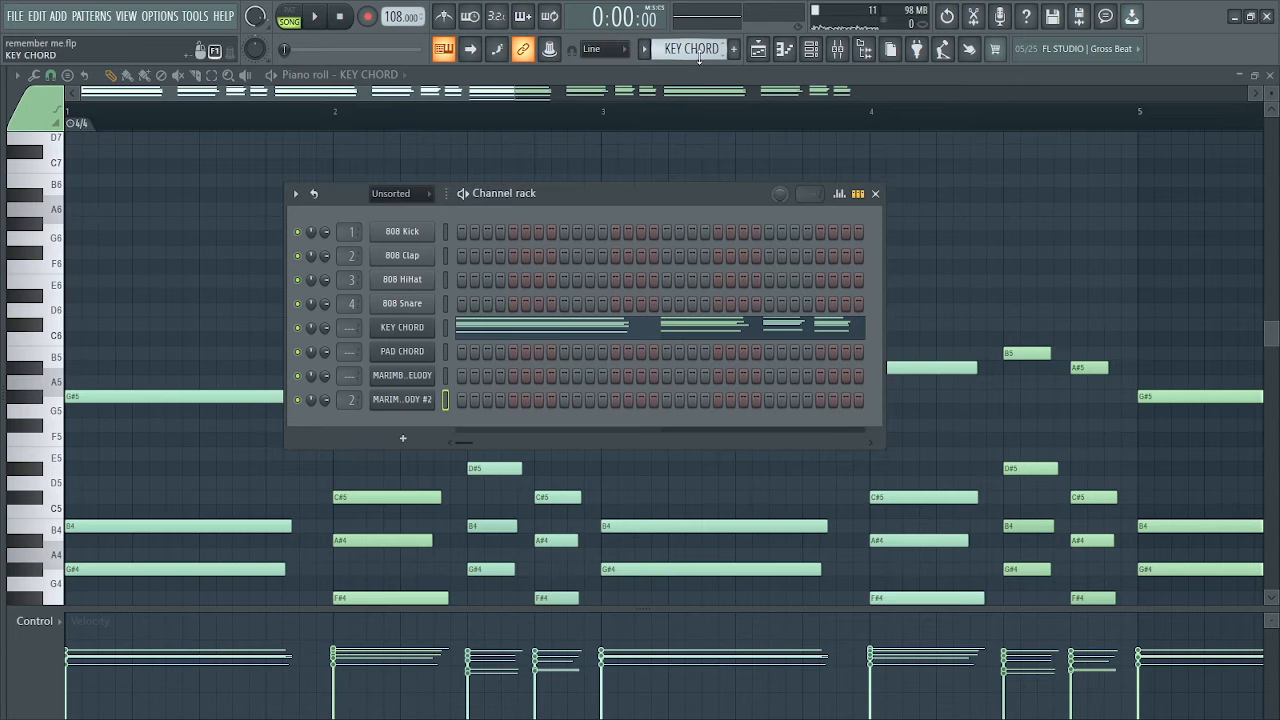
scroll(699, 52, "down", 1)
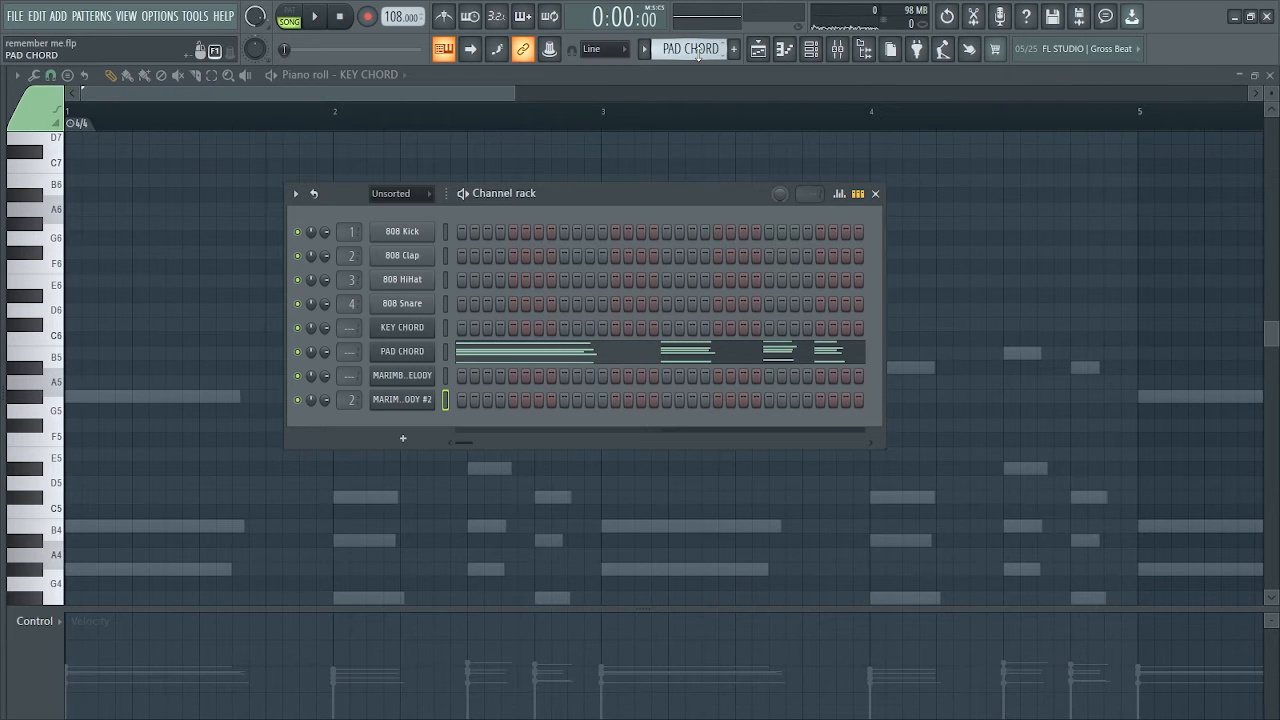
scroll(699, 52, "down", 1)
right_click(400, 402)
left_click(617, 433)
key("F5")
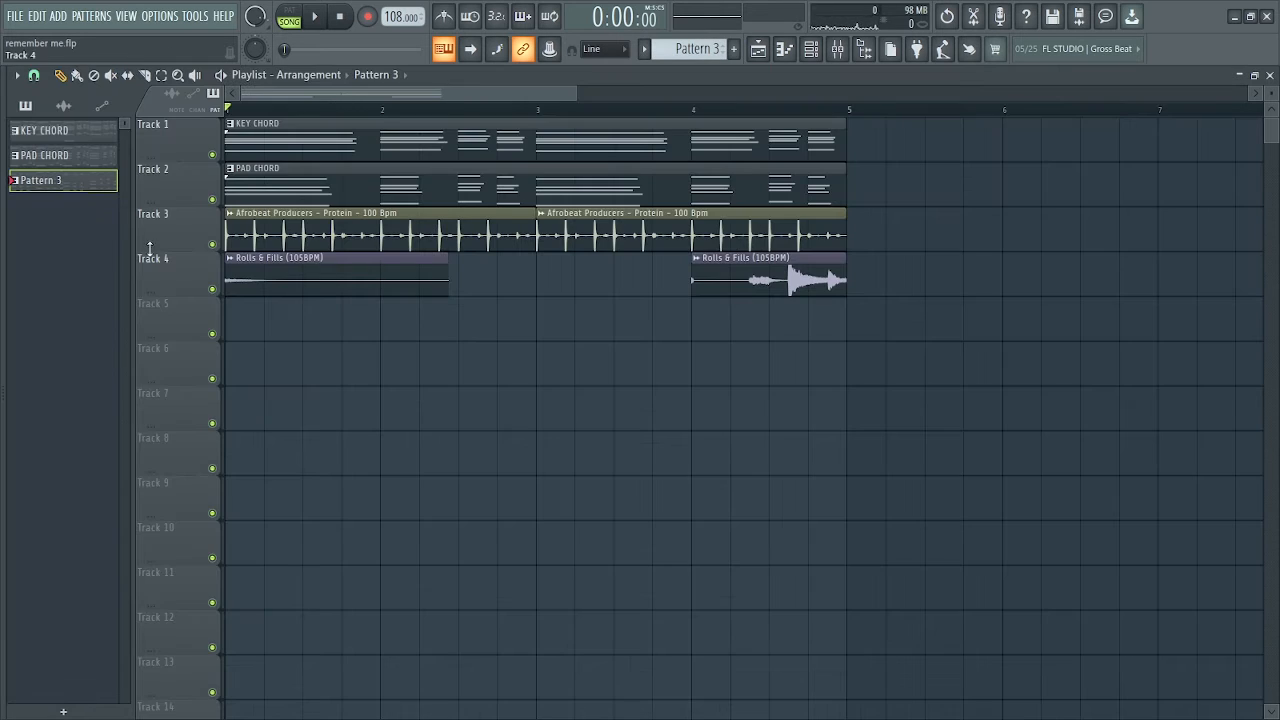
left_click(240, 325)
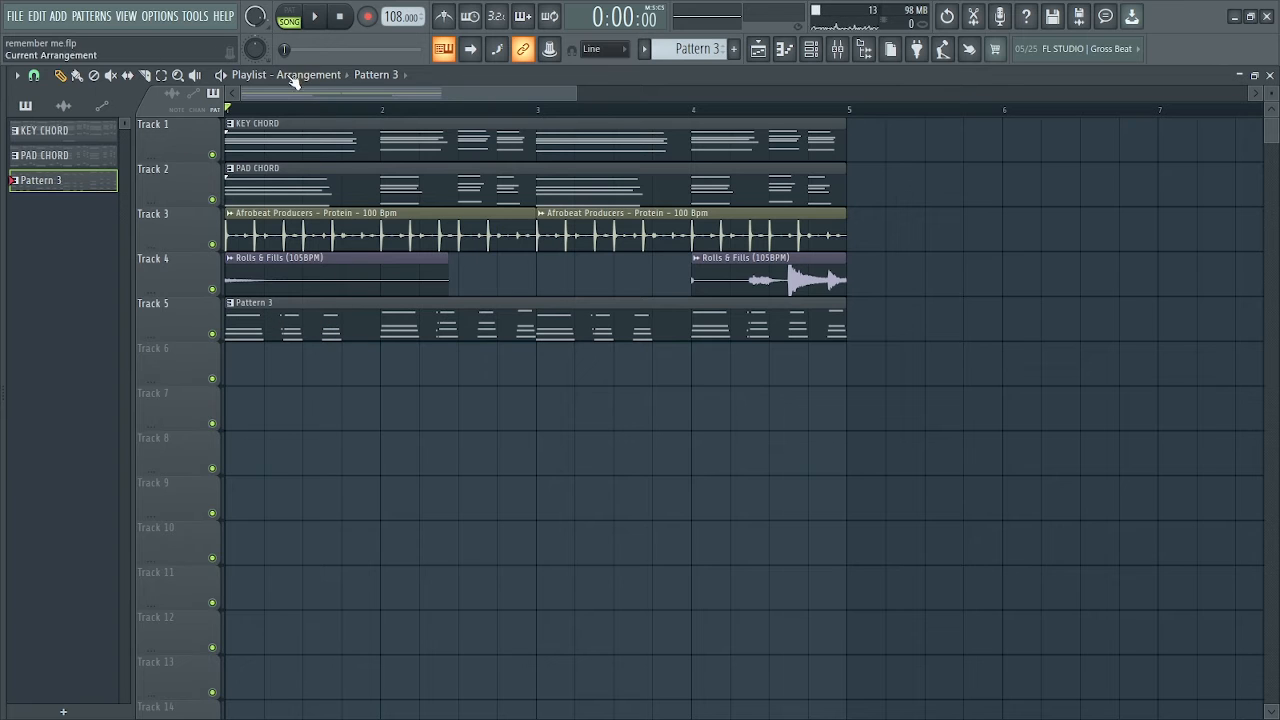
Play the arrangement in the playlist to hear the marimba chords with the other tracks
left_click_drag(578, 94, 545, 94)
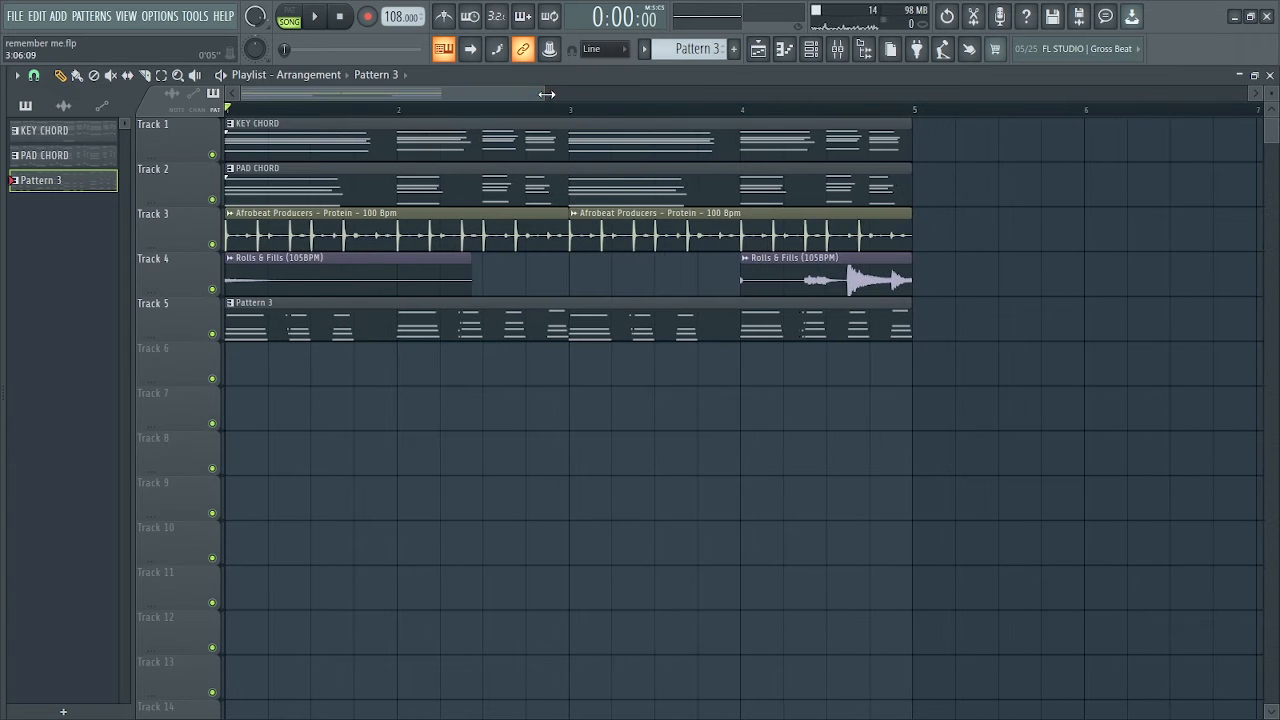
key("space")
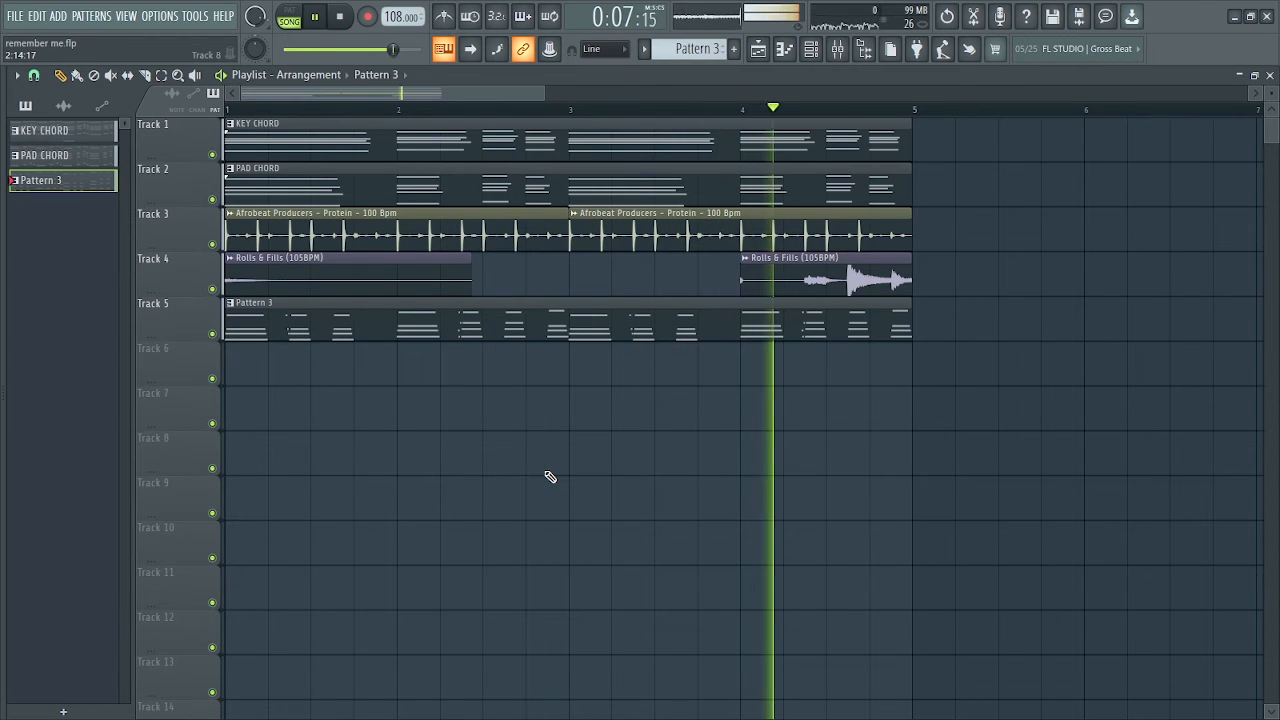
key("space")
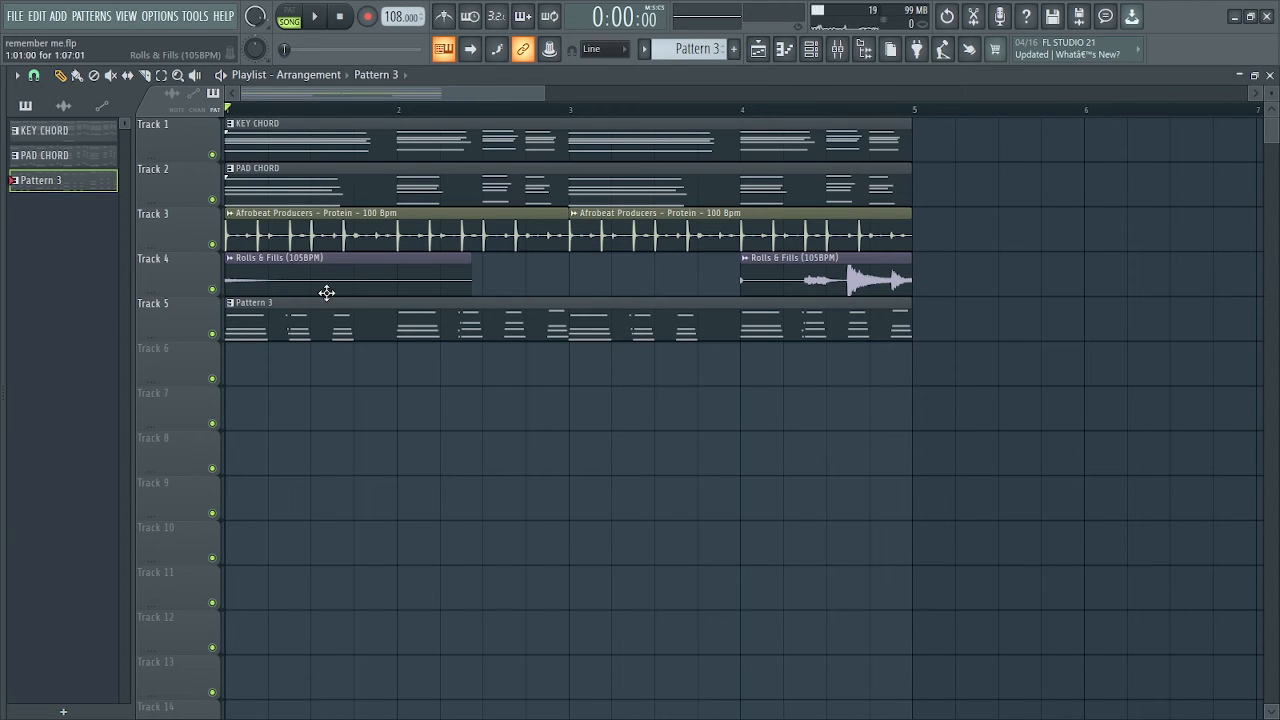
Clone the MARIMBA MELODY #2 channel and open the clone's empty piano roll
key("F6")
right_click(431, 400)
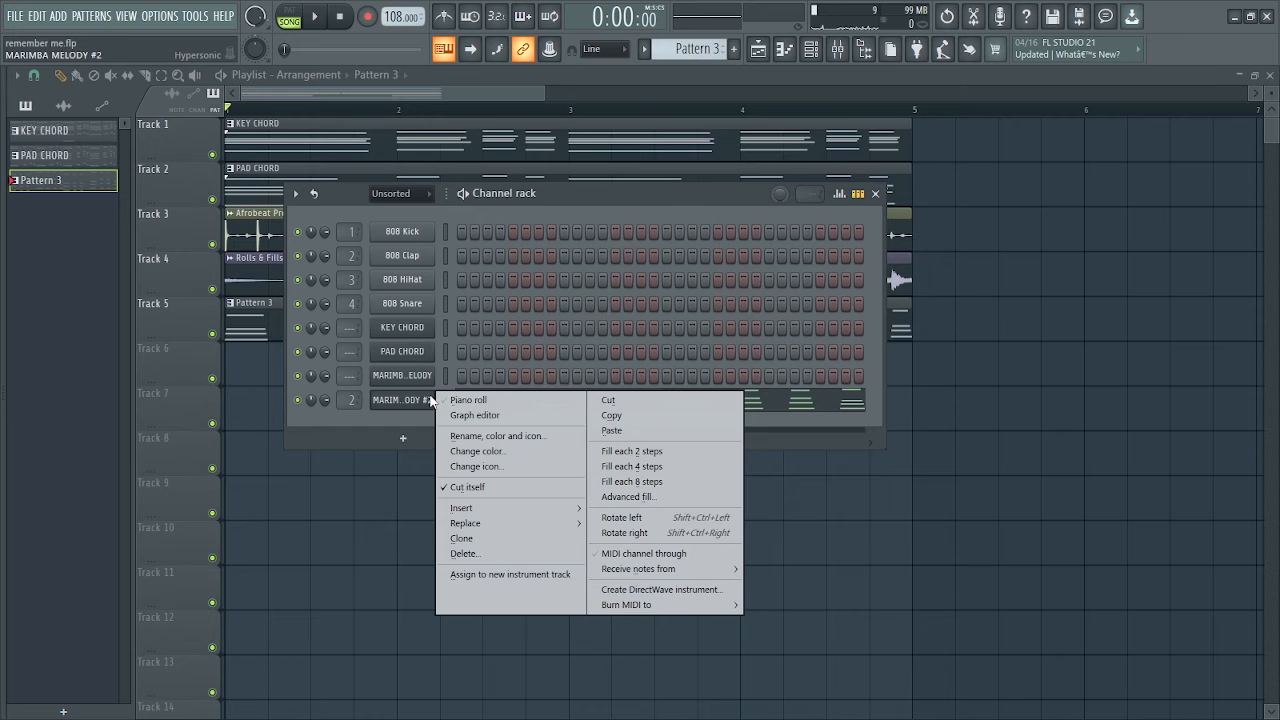
left_click(463, 538)
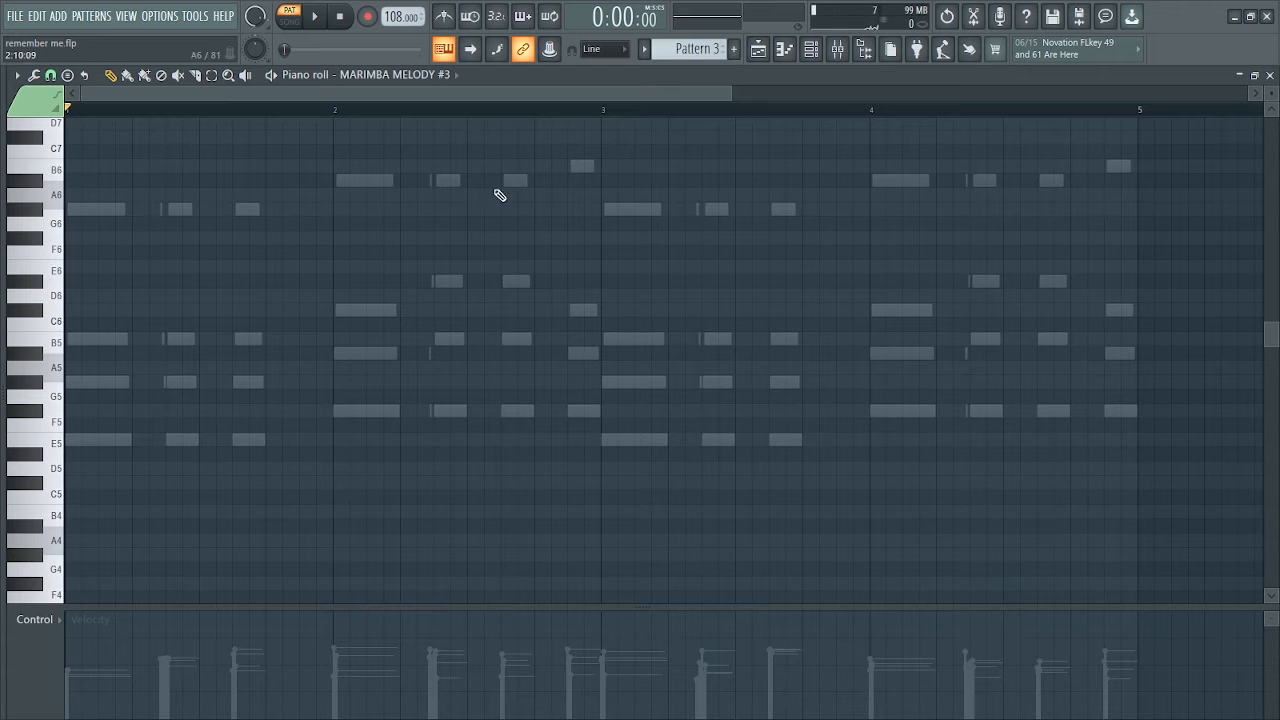
Build a rising E5, G#5, B5 figure at the start of bar 1, spacing the notes one step apart, and play it
left_click(143, 381)
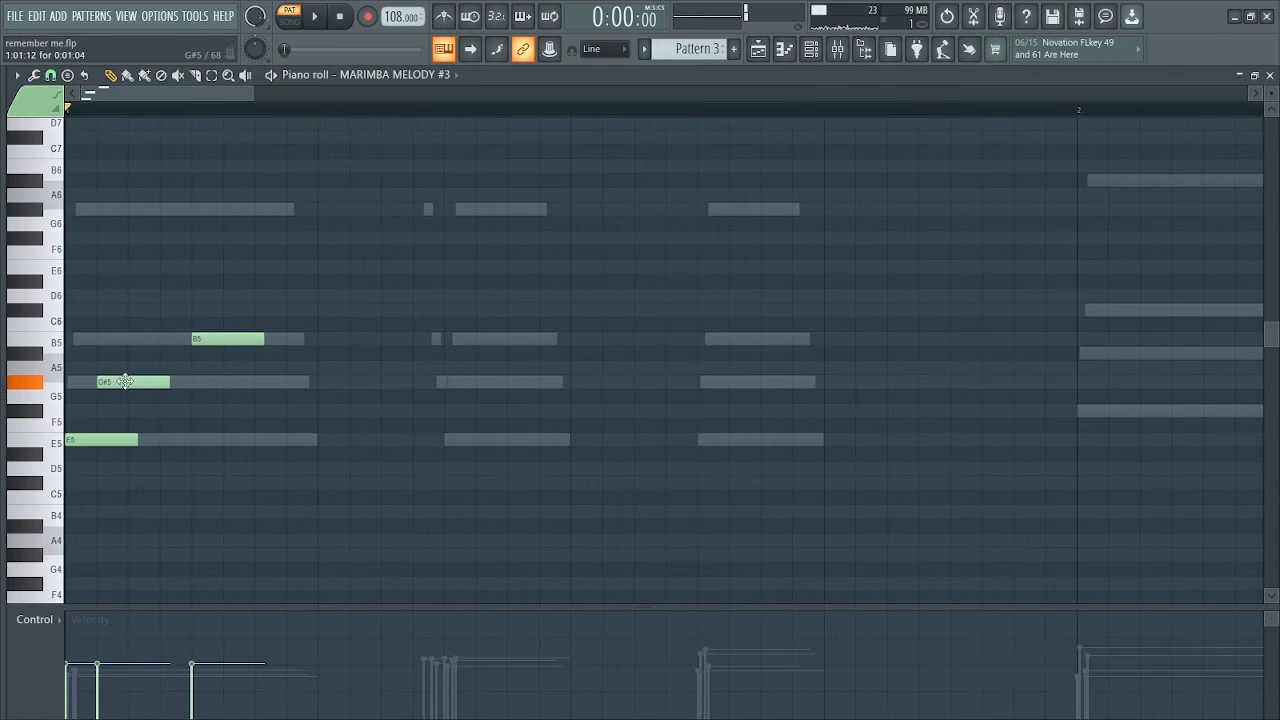
key("space")
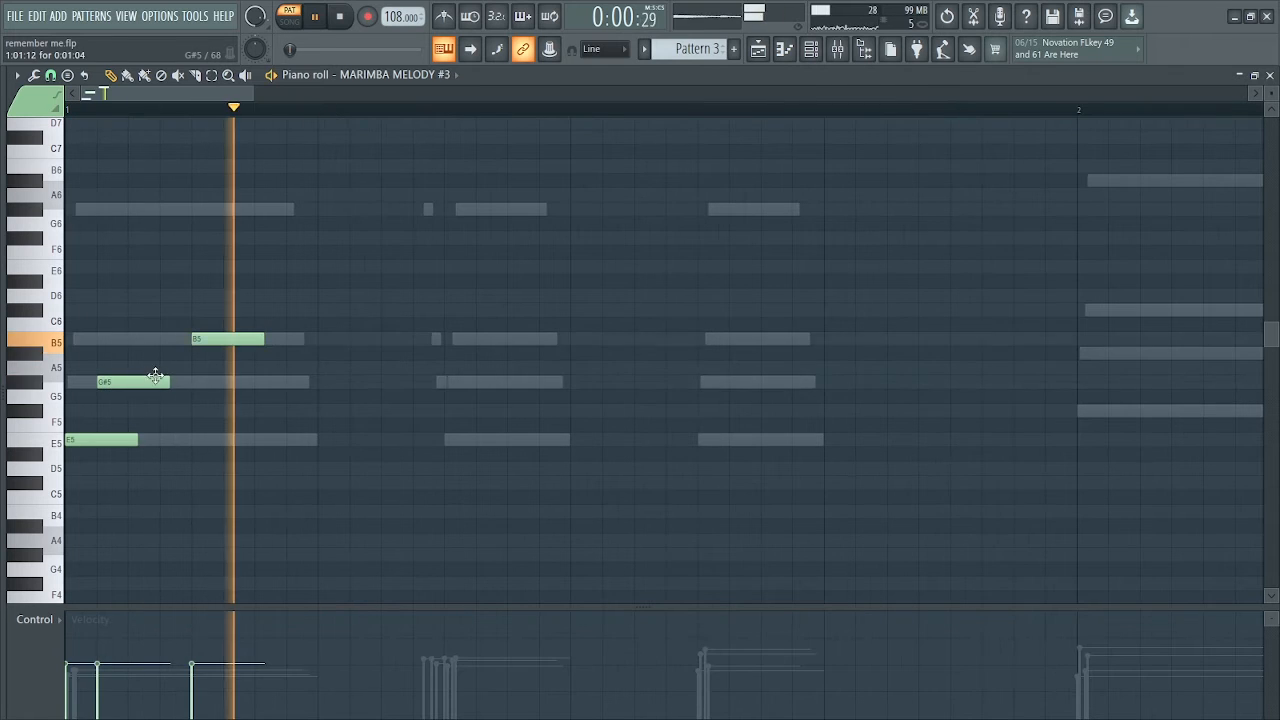
key("space")
left_click_drag(134, 381, 188, 380)
key("space")
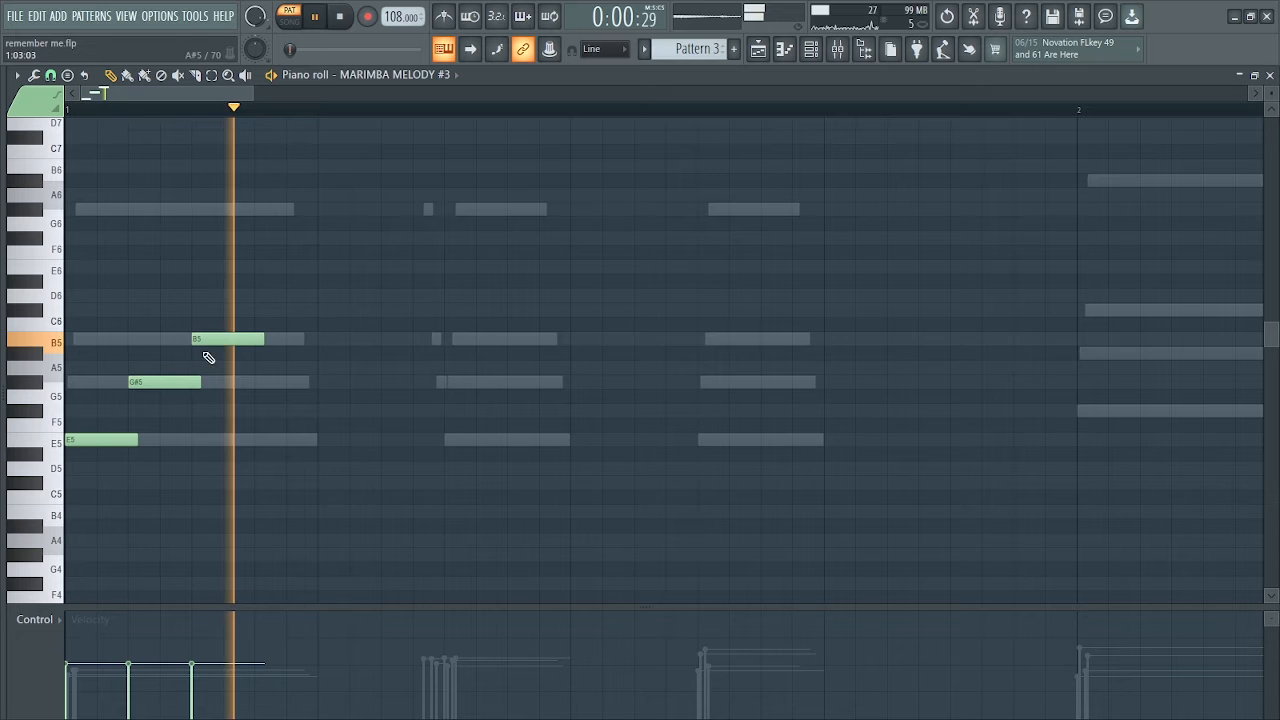
key("space")
key("space")
key("space")
key("space")
key("space")
key("space")
key("space")
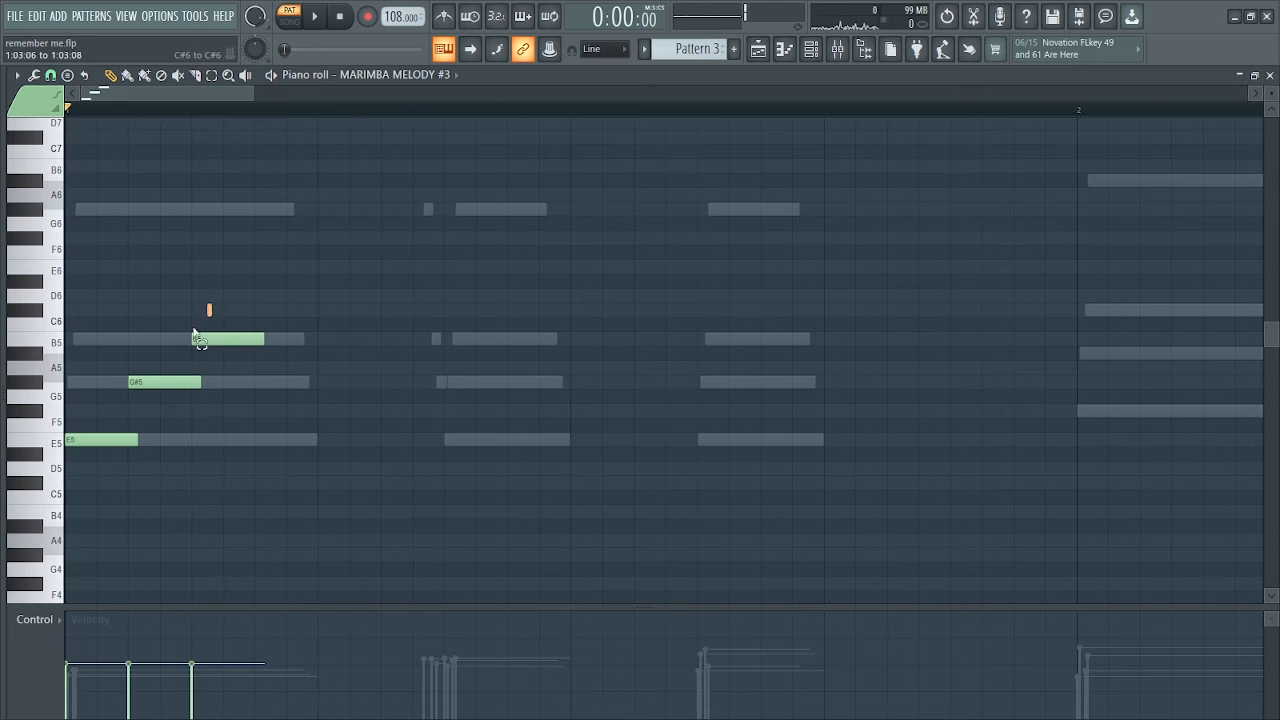
Copy the E5, G#5, B5 figure twice within bar 1, starting at steps 7 and 13, and play the bar
left_click_drag(213, 313, 129, 453)
left_click_drag(240, 389, 535, 392)
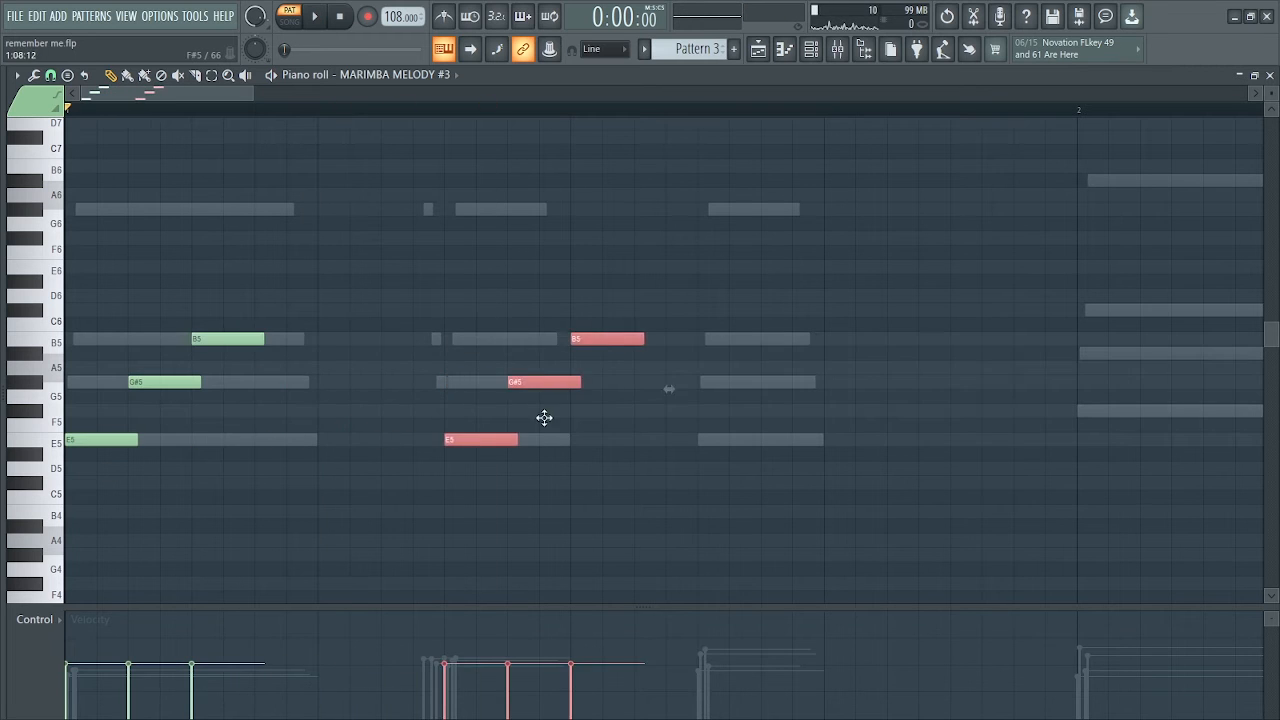
key("space")
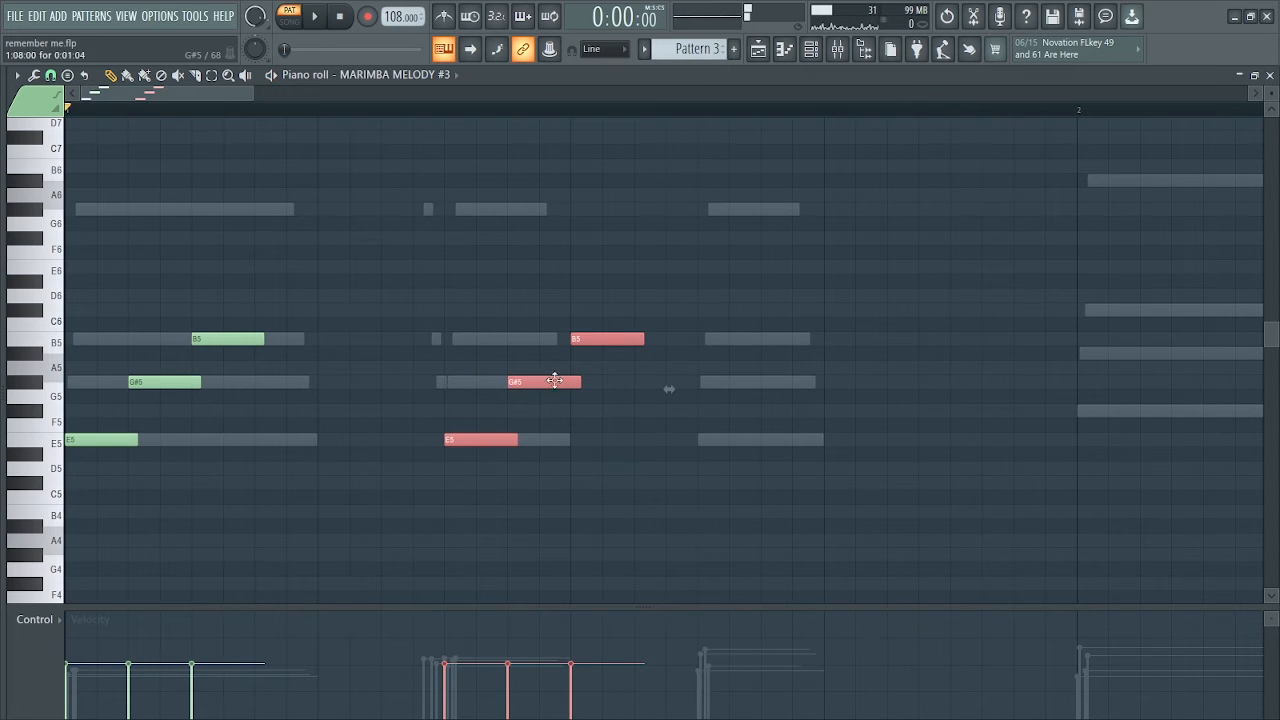
key("space")
left_click_drag(552, 378, 870, 389)
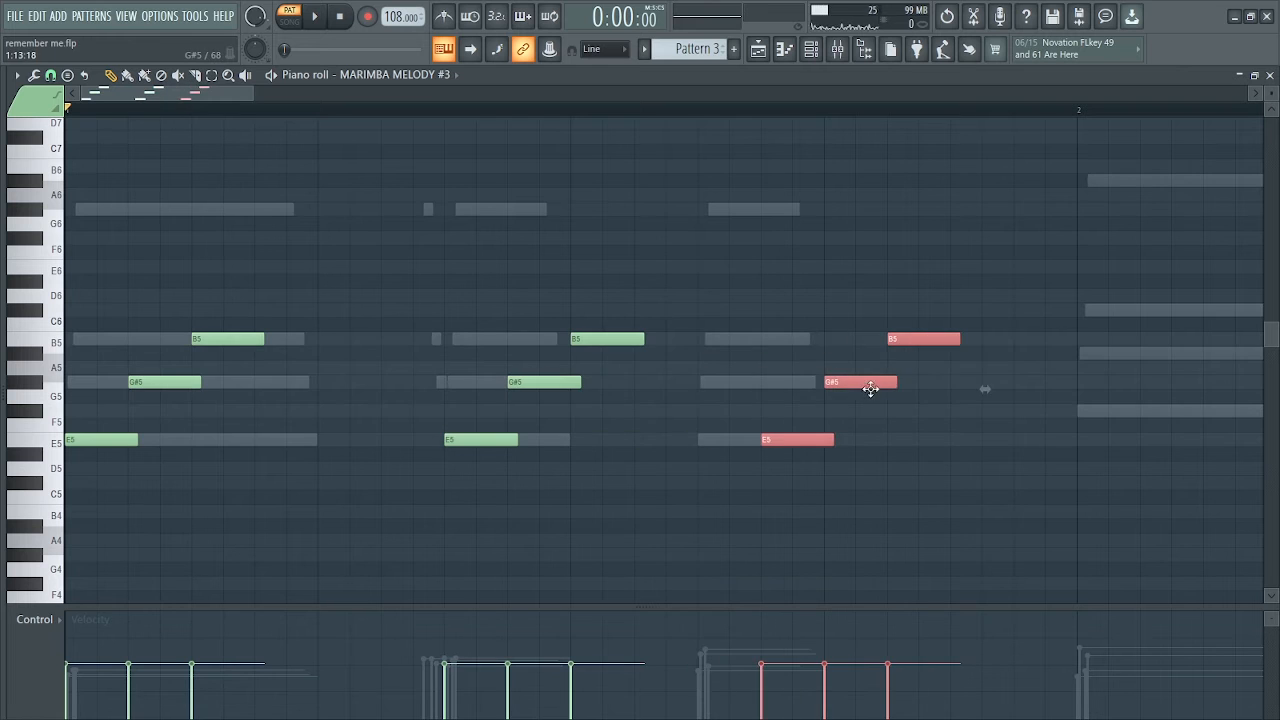
key("space")
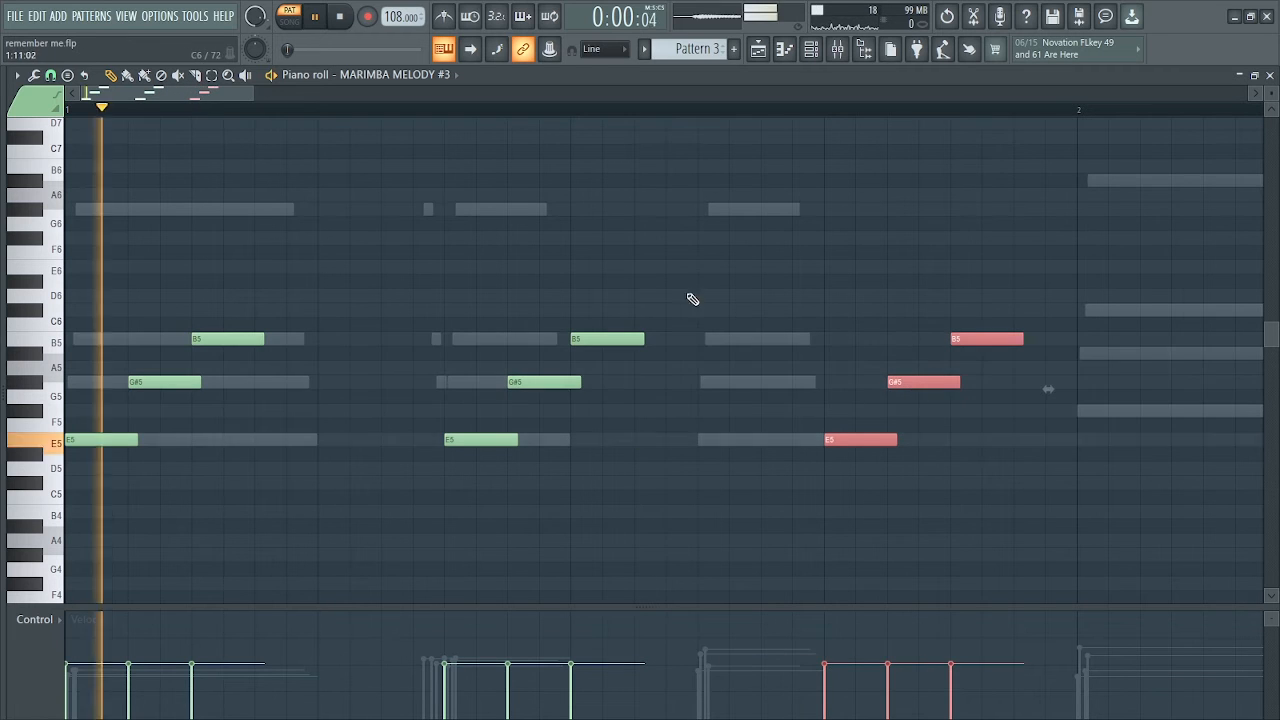
key("space")
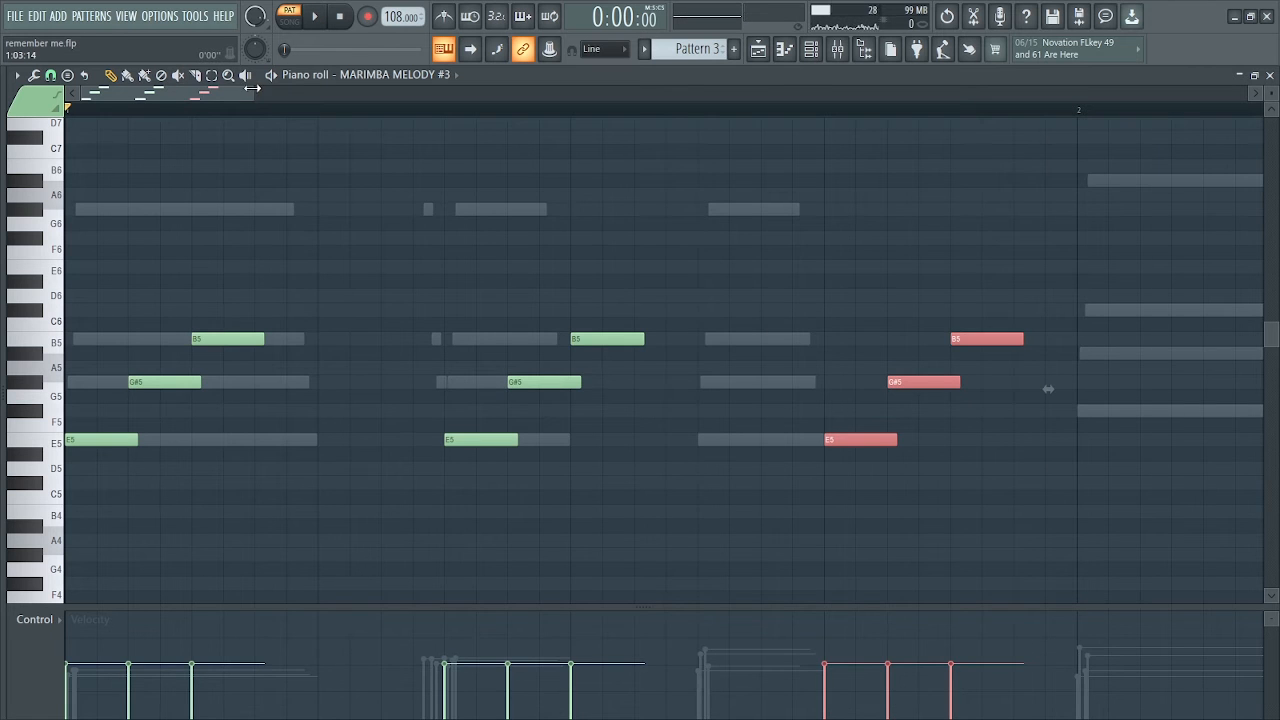
Fill bar 2 with one F#5, A#5, C#6 figure and two F#5, B5, D#6 figures, and play both bars
left_click_drag(252, 88, 629, 149)
left_click_drag(377, 318, 64, 515)
left_click_drag(94, 392, 412, 360)
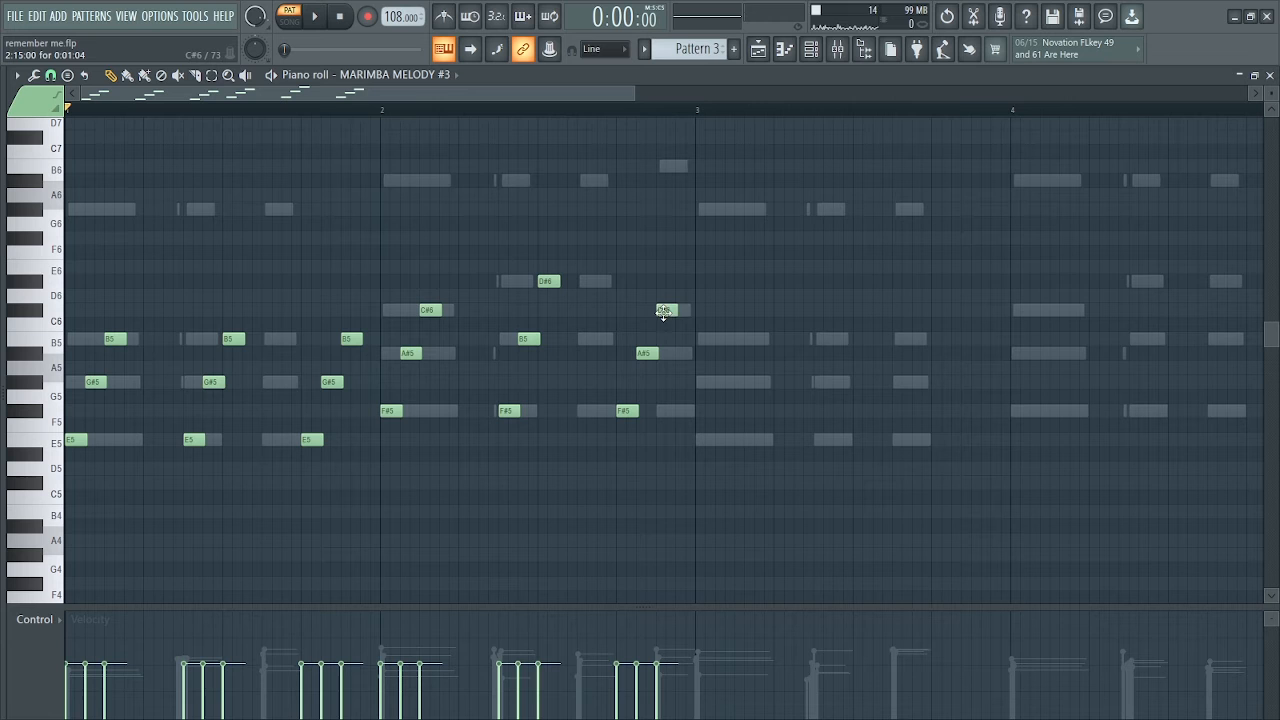
left_click_drag(645, 352, 645, 338)
key("space")
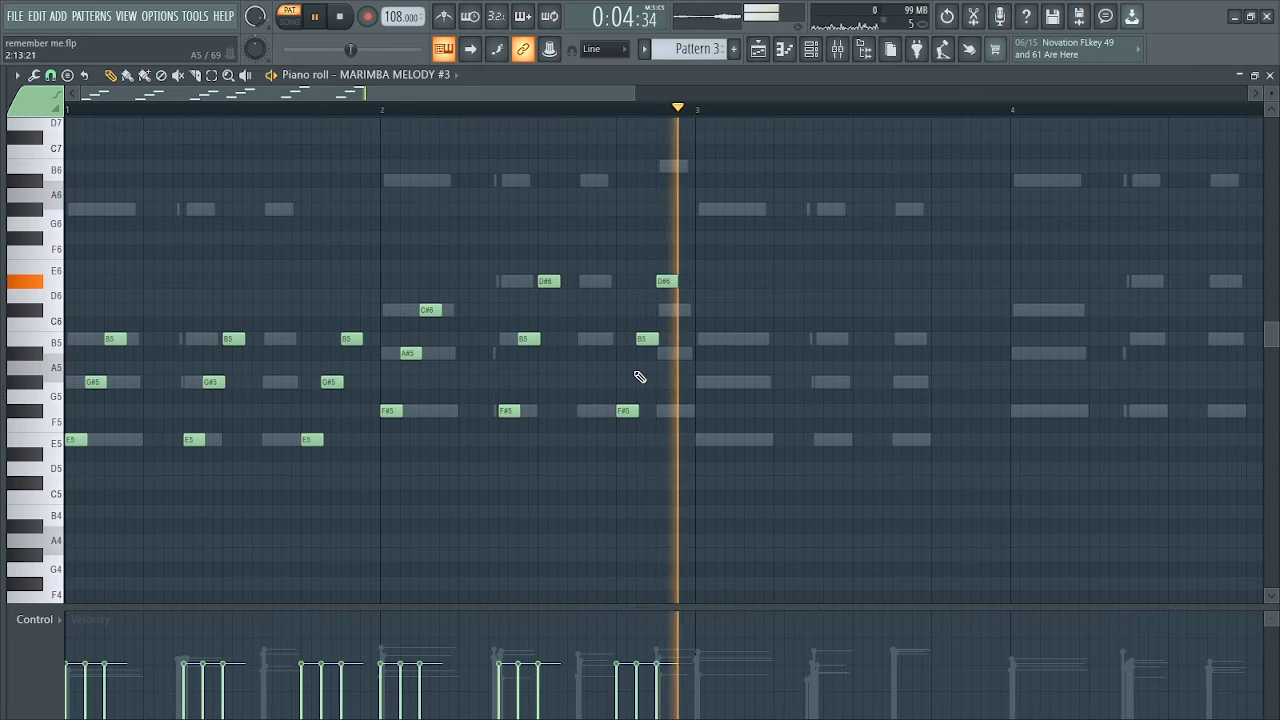
key("space")
Set the snap to Step, then duplicate bars 1–2 into bars 3–4, varying the last two notes to C#6 and A#5
left_click(52, 76)
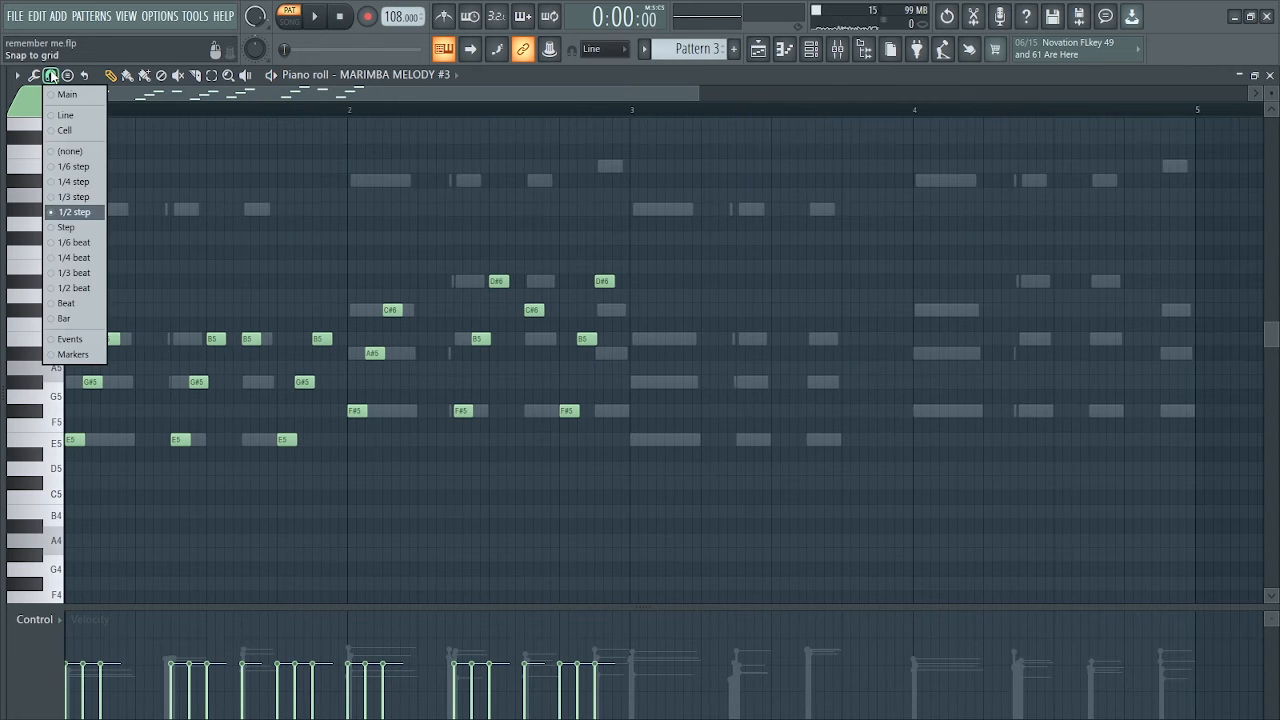
left_click(65, 229)
left_click_drag(630, 109, 5, 150)
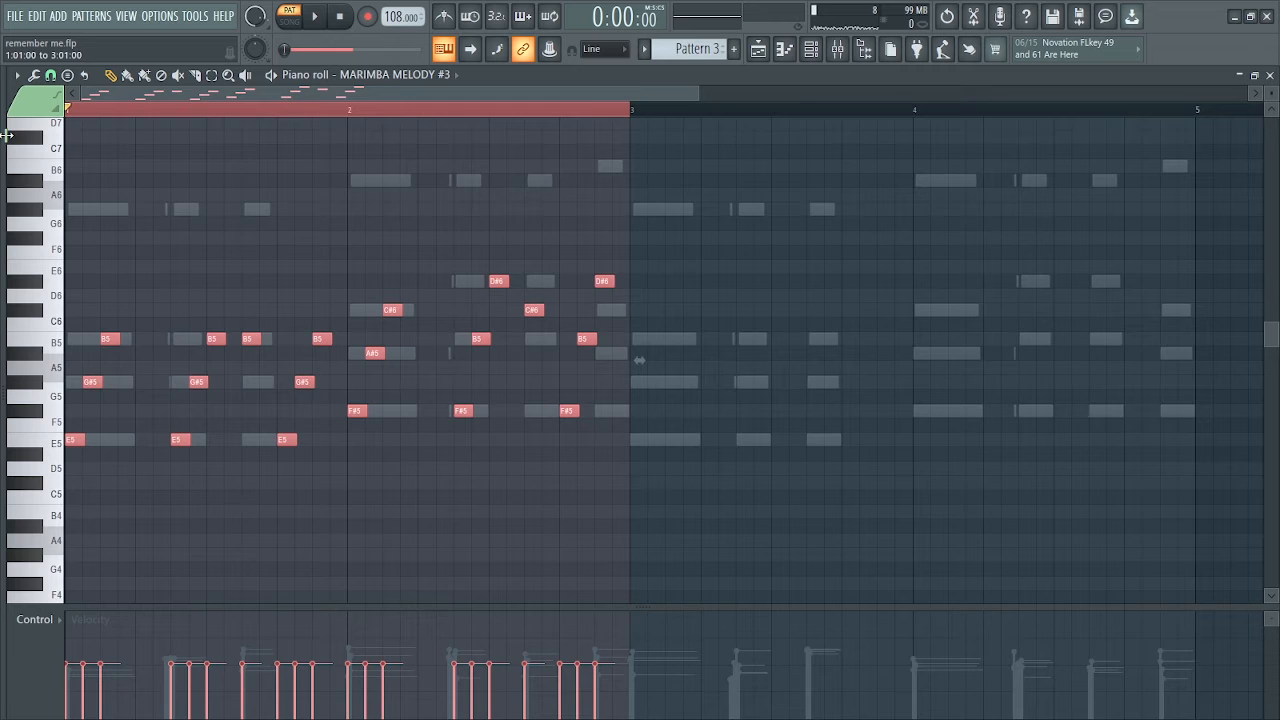
key("ctrl+b")
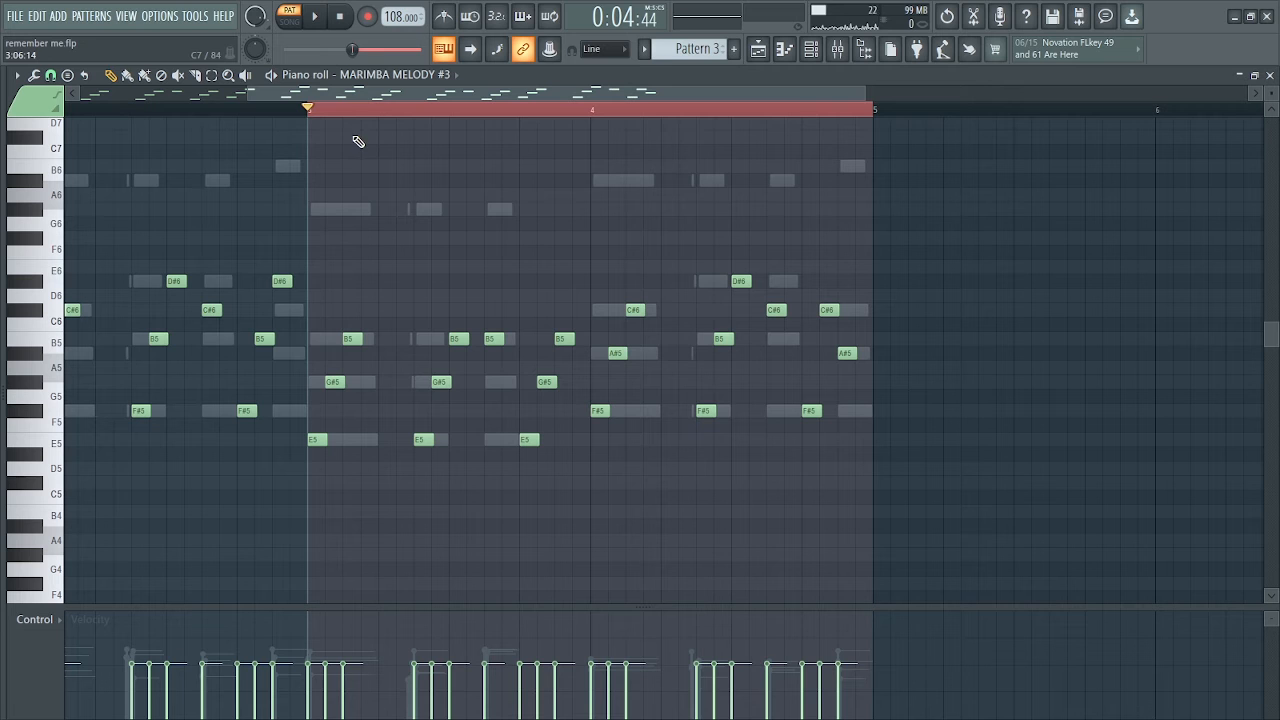
key("space")
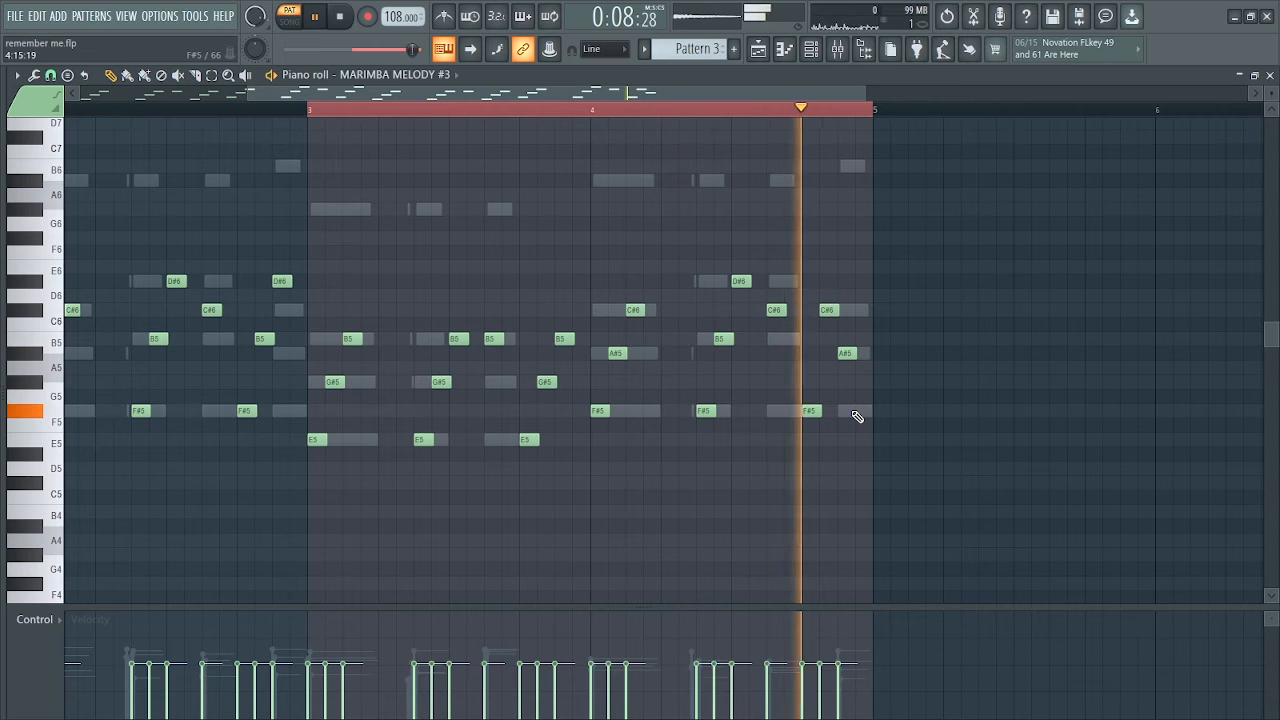
key("space")
Load the Strat Clean + Harmonics patch in Hypersonic for the MARIMBA MELODY #3 channel while the melody plays
left_click_drag(249, 96, 74, 98)
left_click(71, 111)
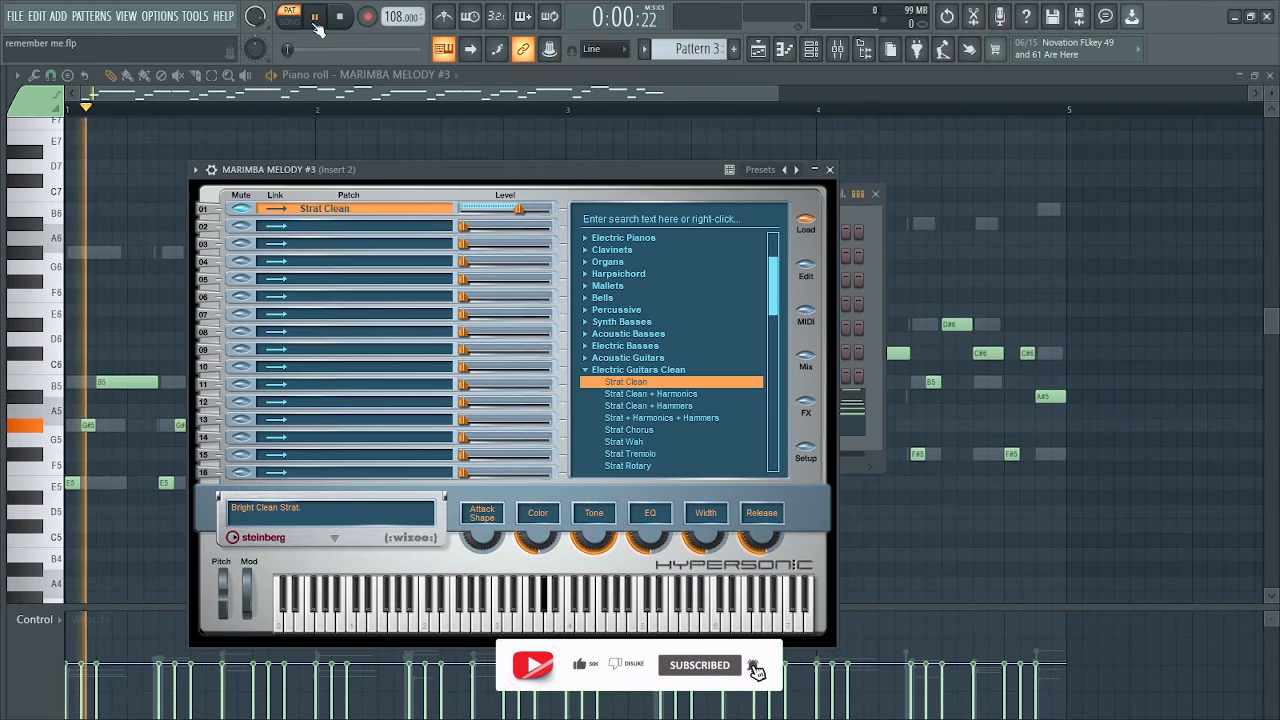
left_click(652, 397)
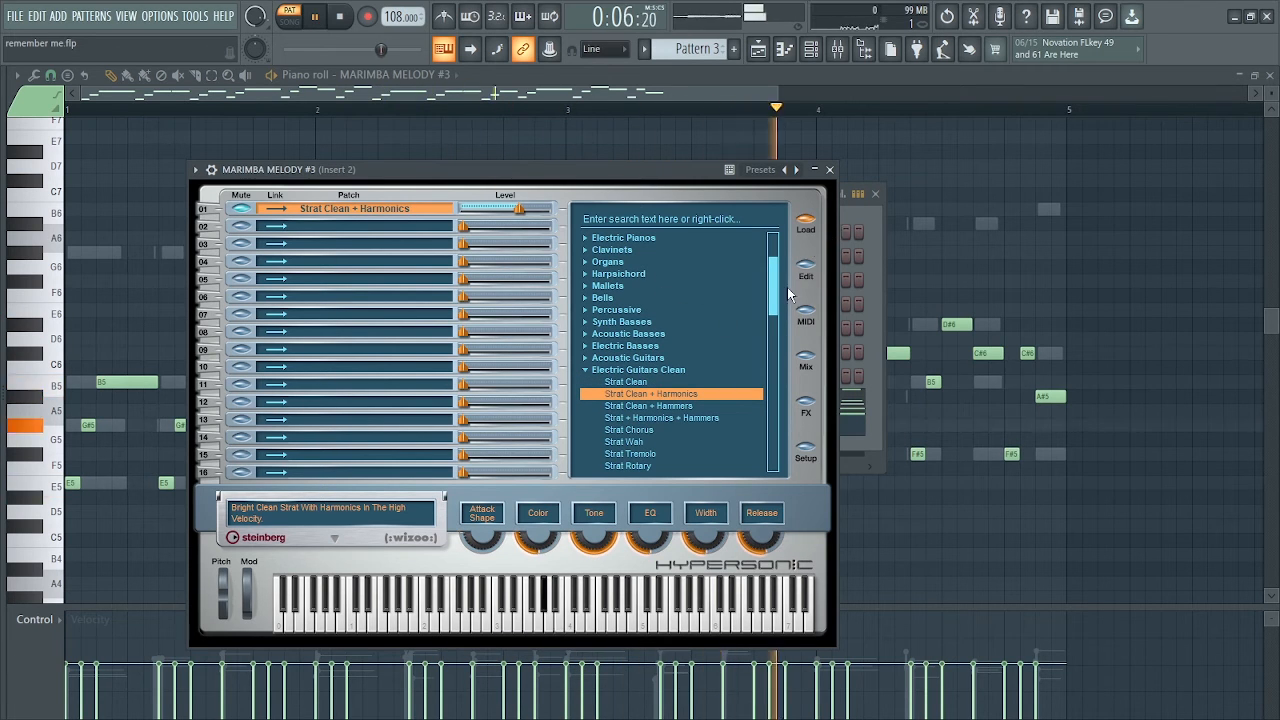
left_click(830, 170)
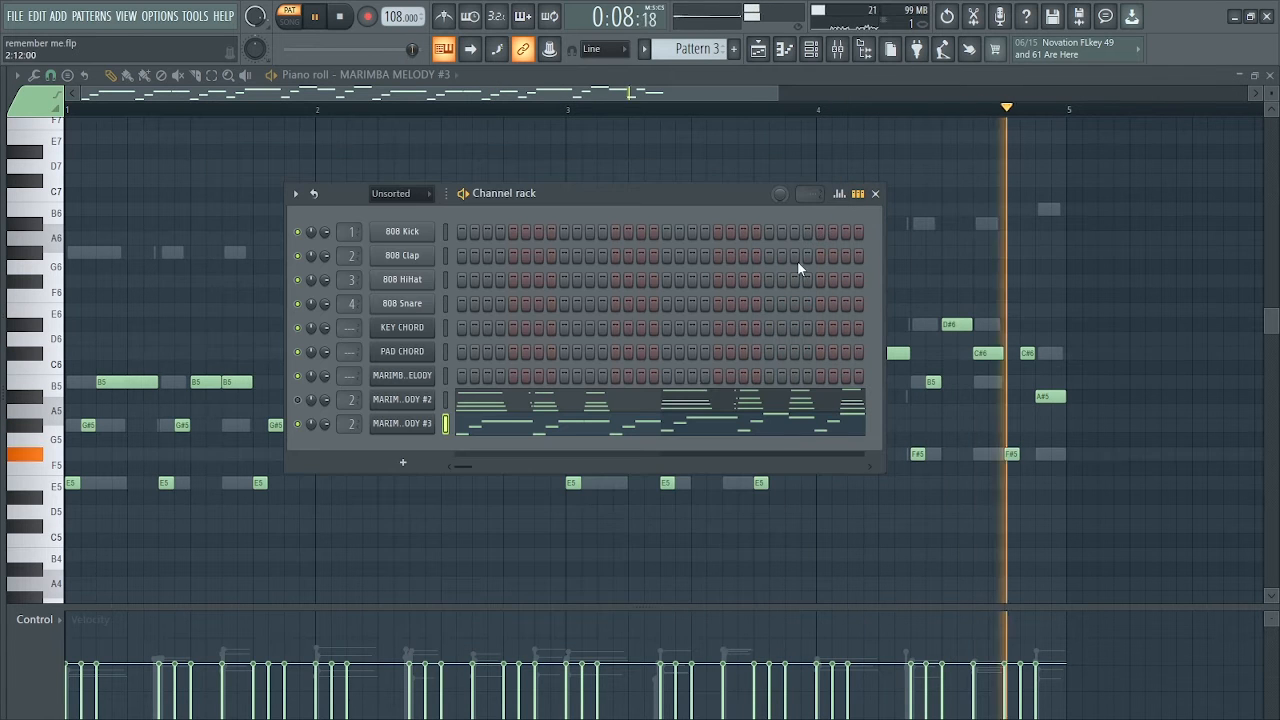
key("F5")
key("space")
Play the melody through and randomize its notes' pan, velocity and release levels with Bipolar enabled
left_click(676, 433)
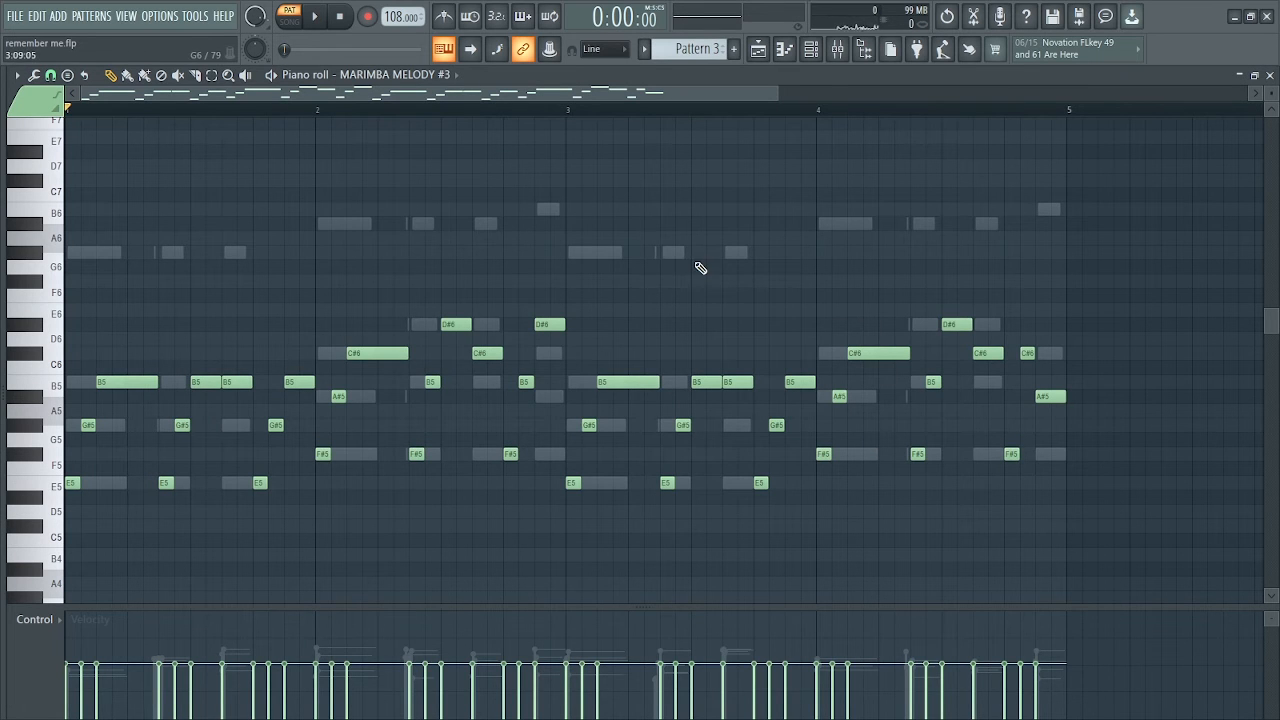
scroll(730, 315, "down", 2)
key("space")
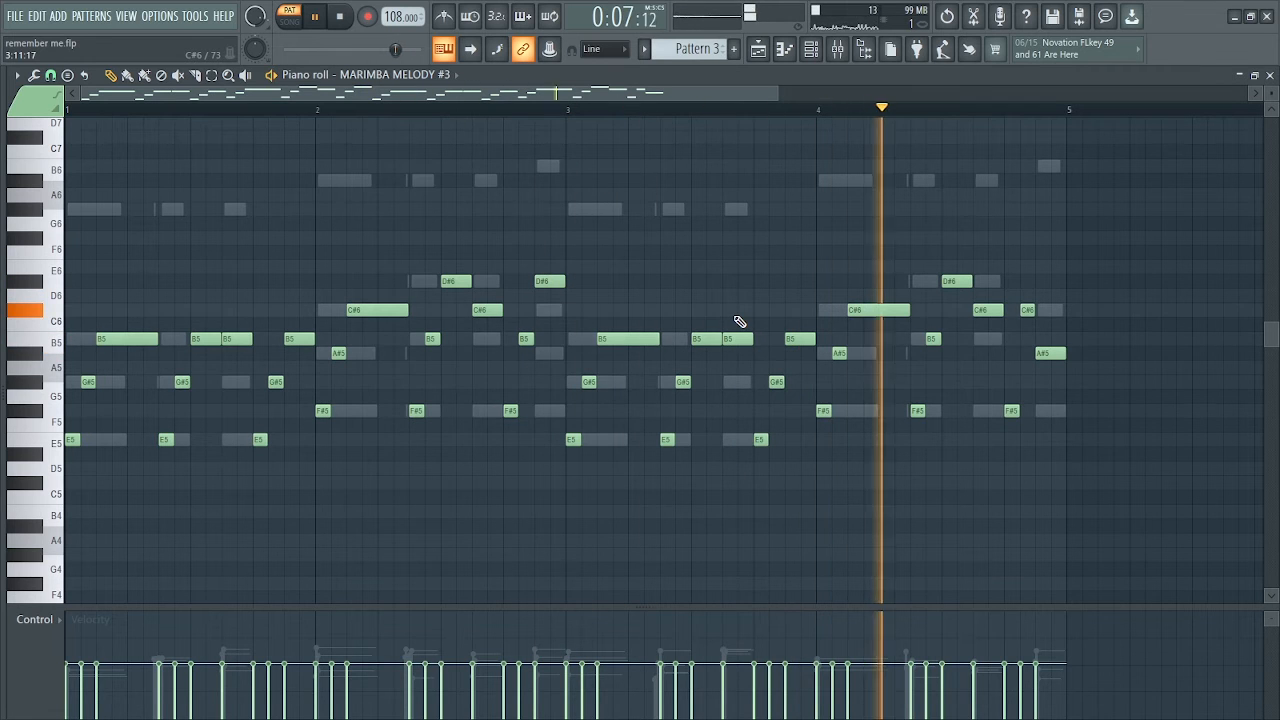
key("space")
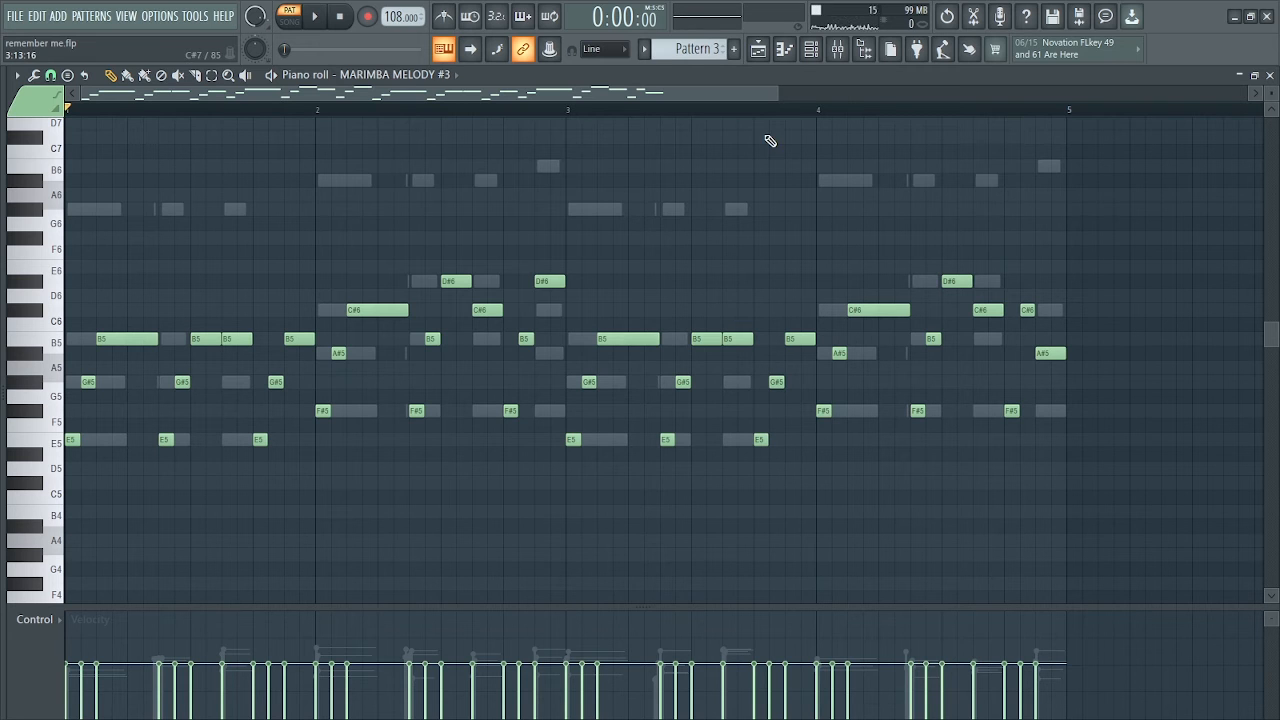
key("alt+r")
left_click_drag(590, 437, 590, 458)
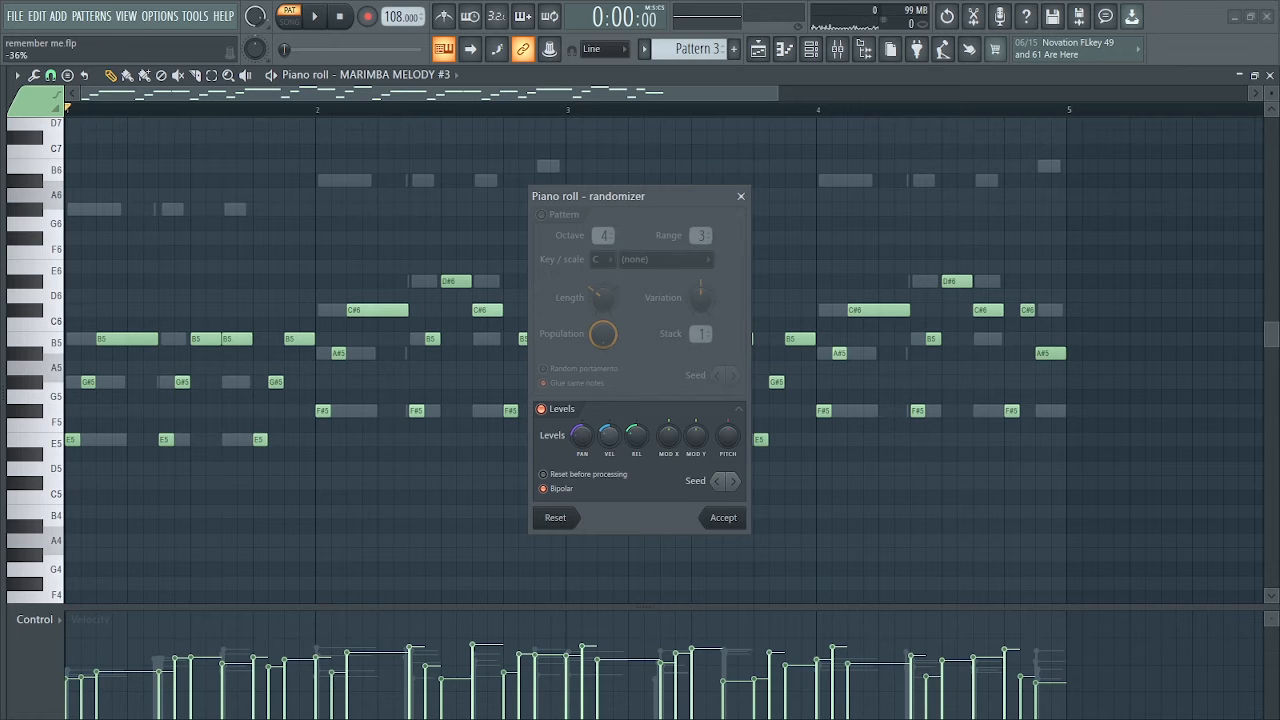
left_click(724, 518)
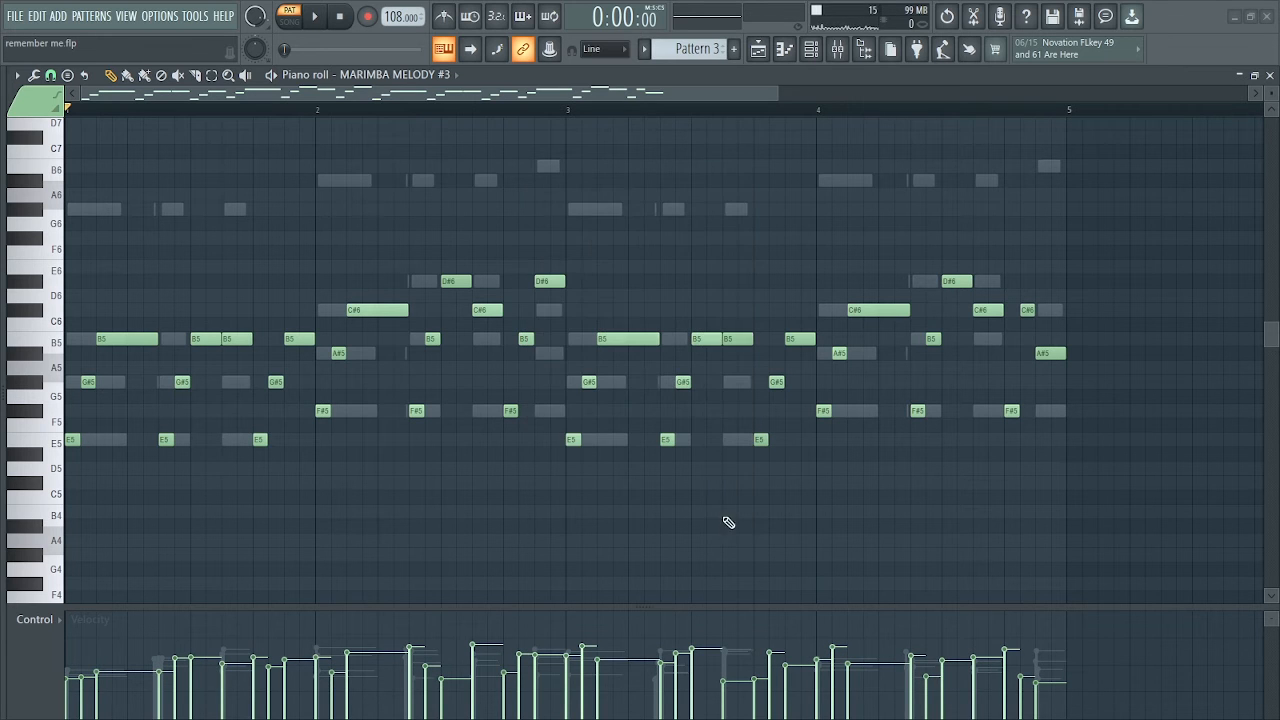
Load Fruity Reeverb 2 in slot 1 of Insert 3 for the MARIMBA MELODY #3 channel and start playback
left_click(818, 55)
left_click(760, 285)
mouse_move(740, 303)
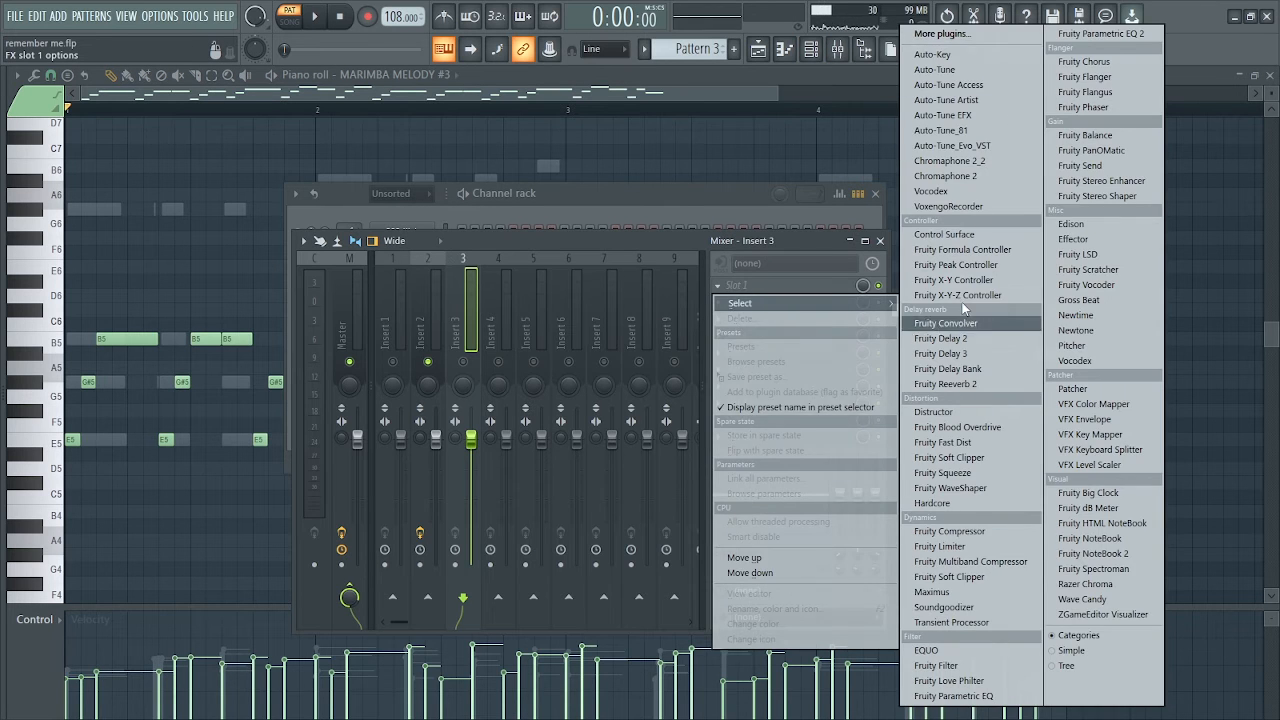
left_click(945, 384)
key("space")
left_click(762, 286)
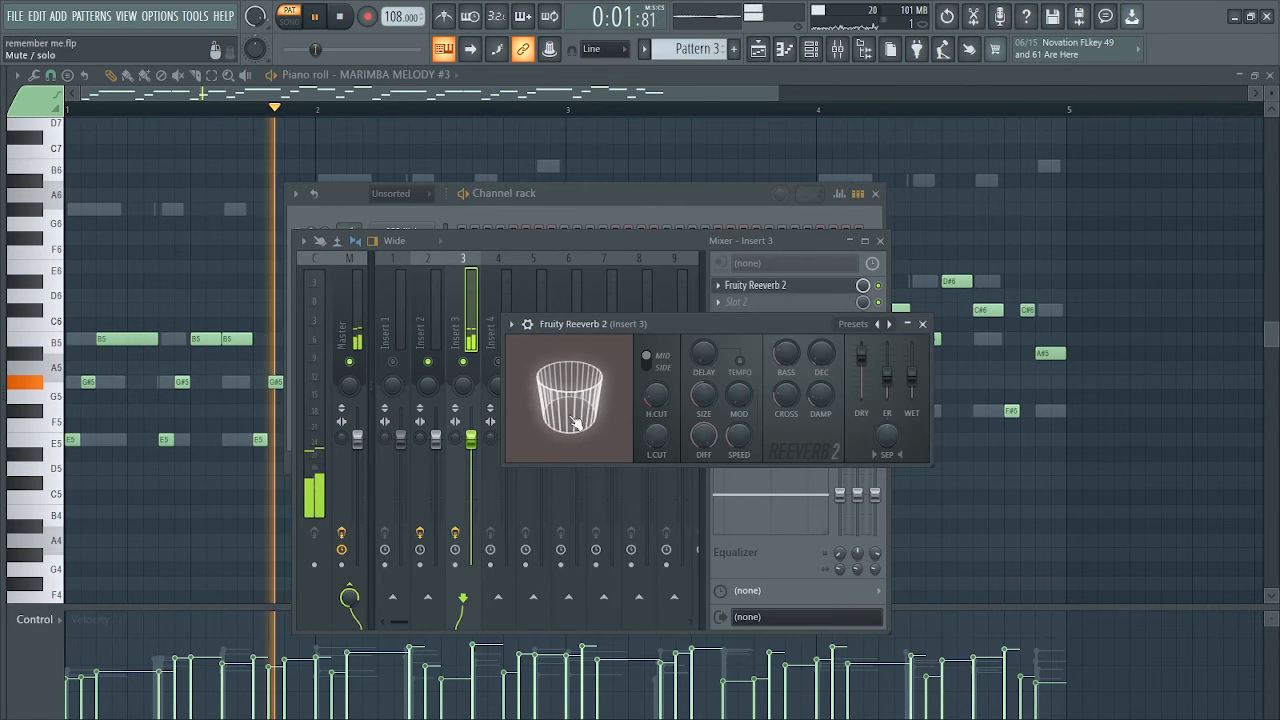
Raise the reverb's wet level and set its room size to 100, closing the reverb and mixer when done
left_click_drag(655, 328, 586, 289)
left_click_drag(846, 337, 848, 328)
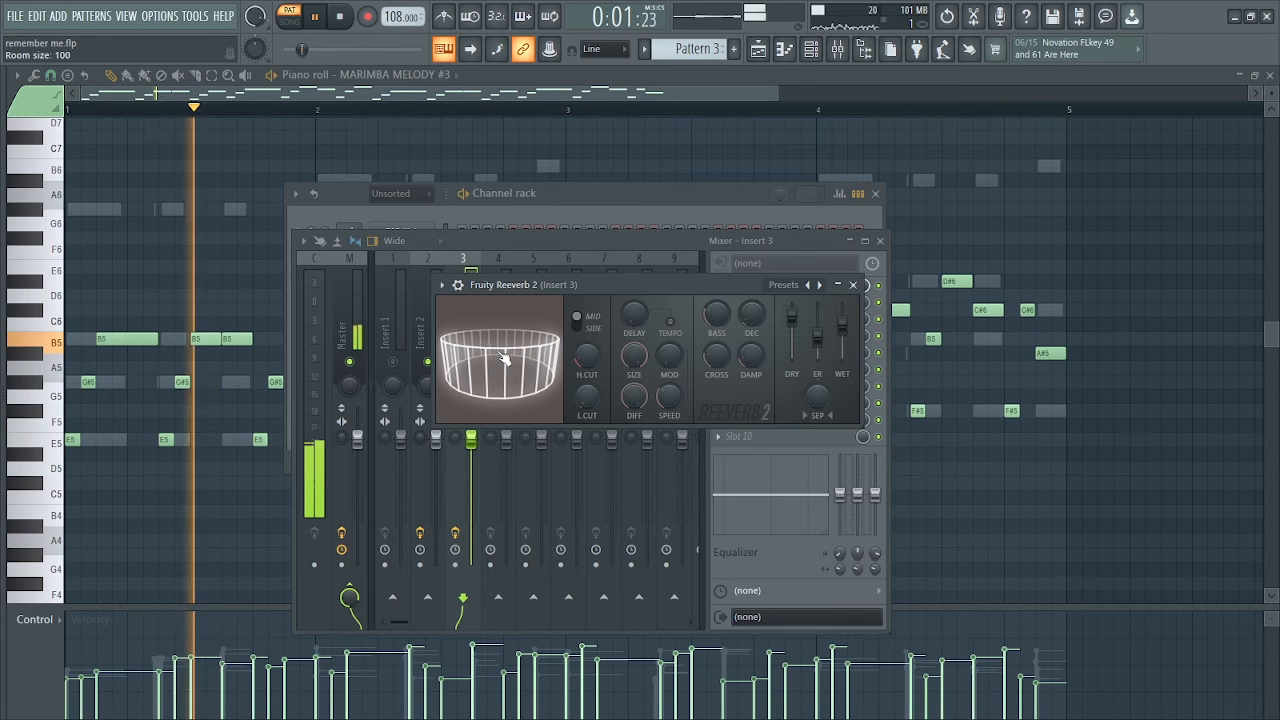
left_click(880, 241)
key("space")
left_click(853, 284)
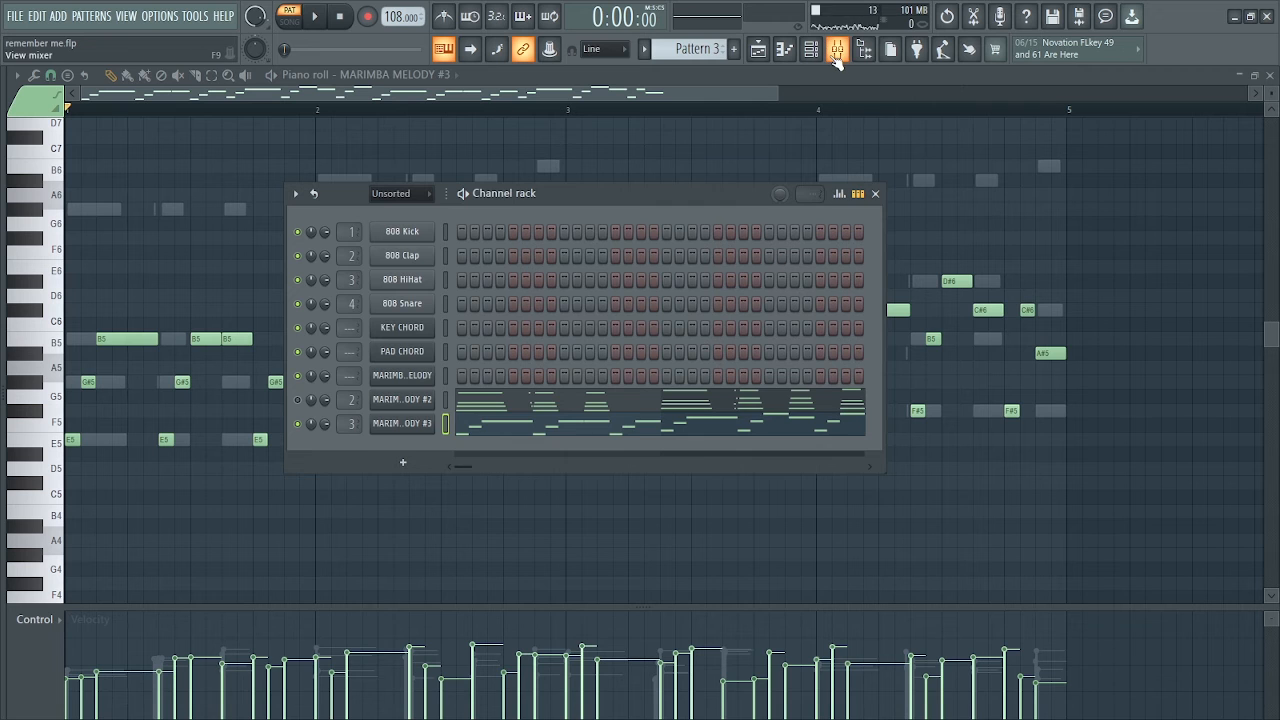
Cut Insert 3's low shelf EQ band by 18.0 dB at 90 Hz, play the melody and return to the channel rack
left_click(837, 50)
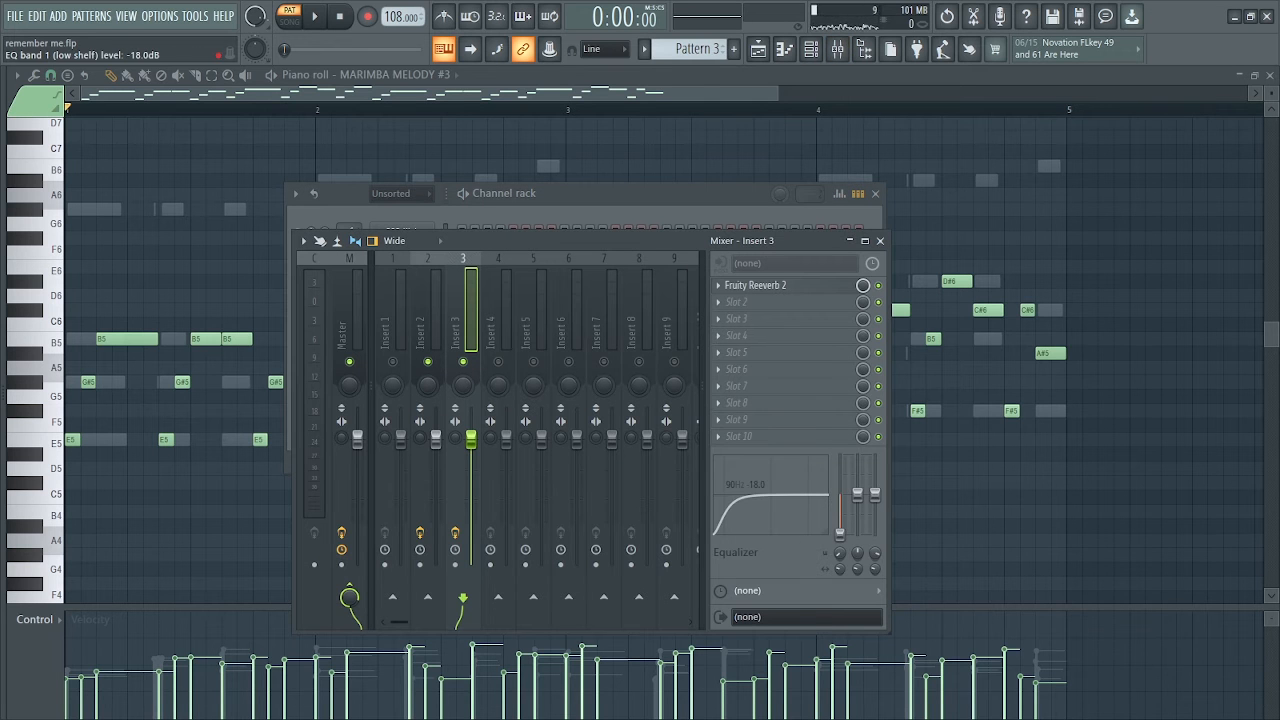
key("space")
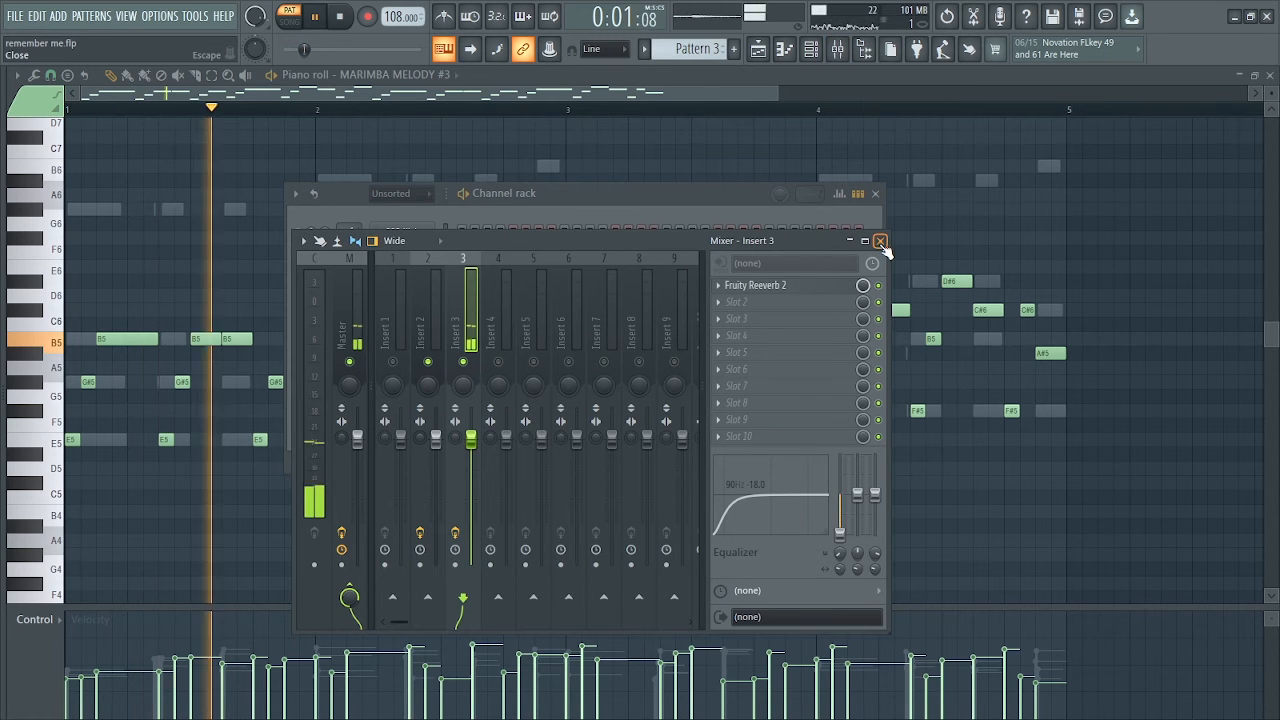
left_click(880, 241)
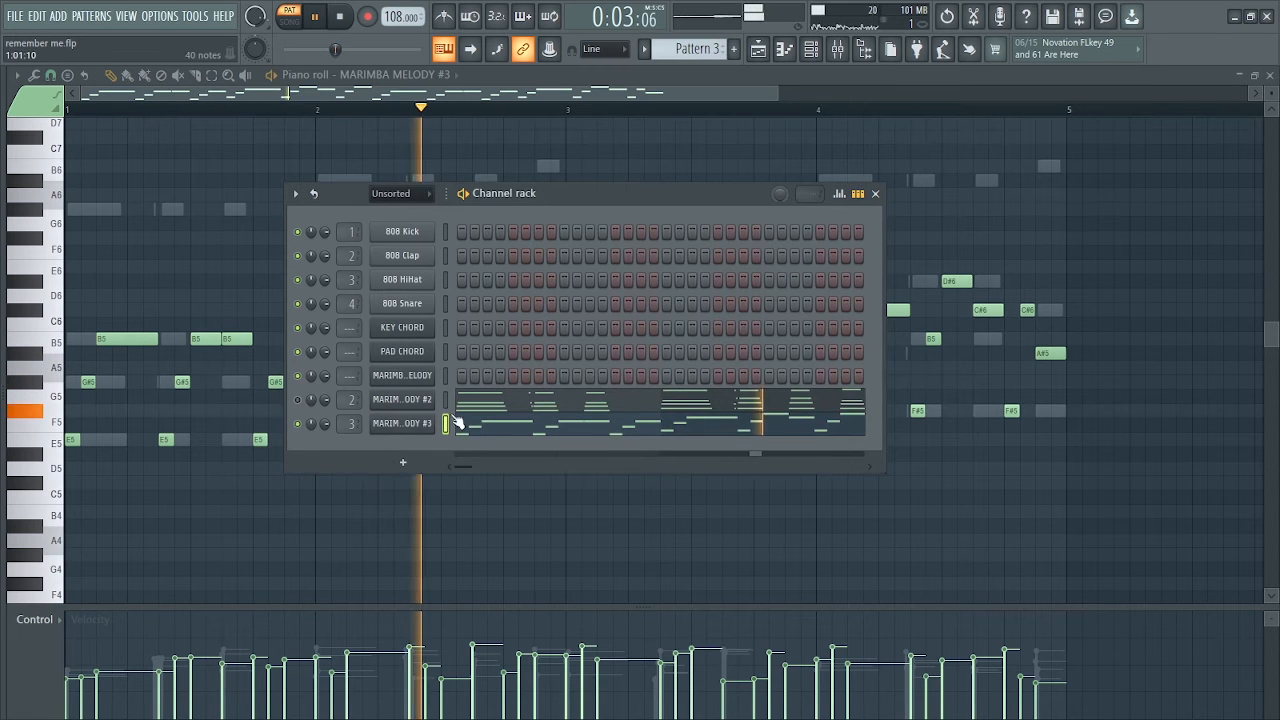
left_click_drag(634, 193, 571, 195)
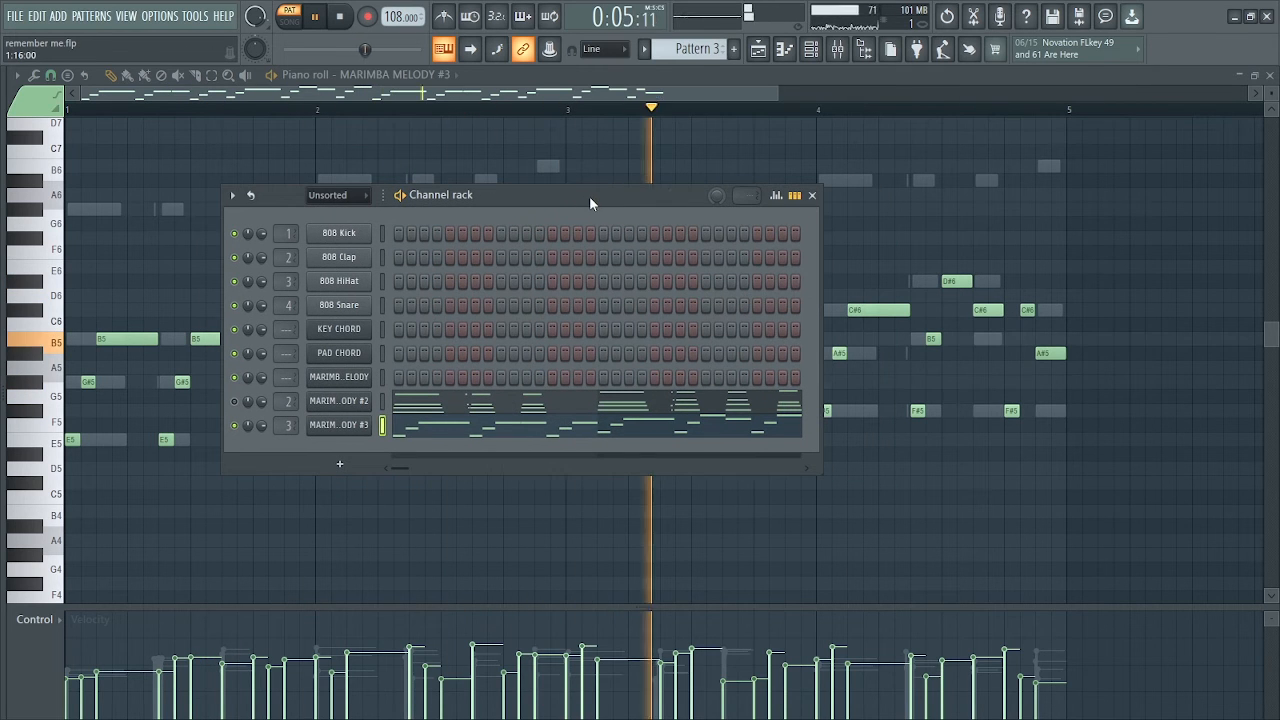
Stop playback and move the MARIMBA MELODY #3 notes from Pattern 3 into Pattern 4
left_click(812, 195)
key("space")
left_click(813, 53)
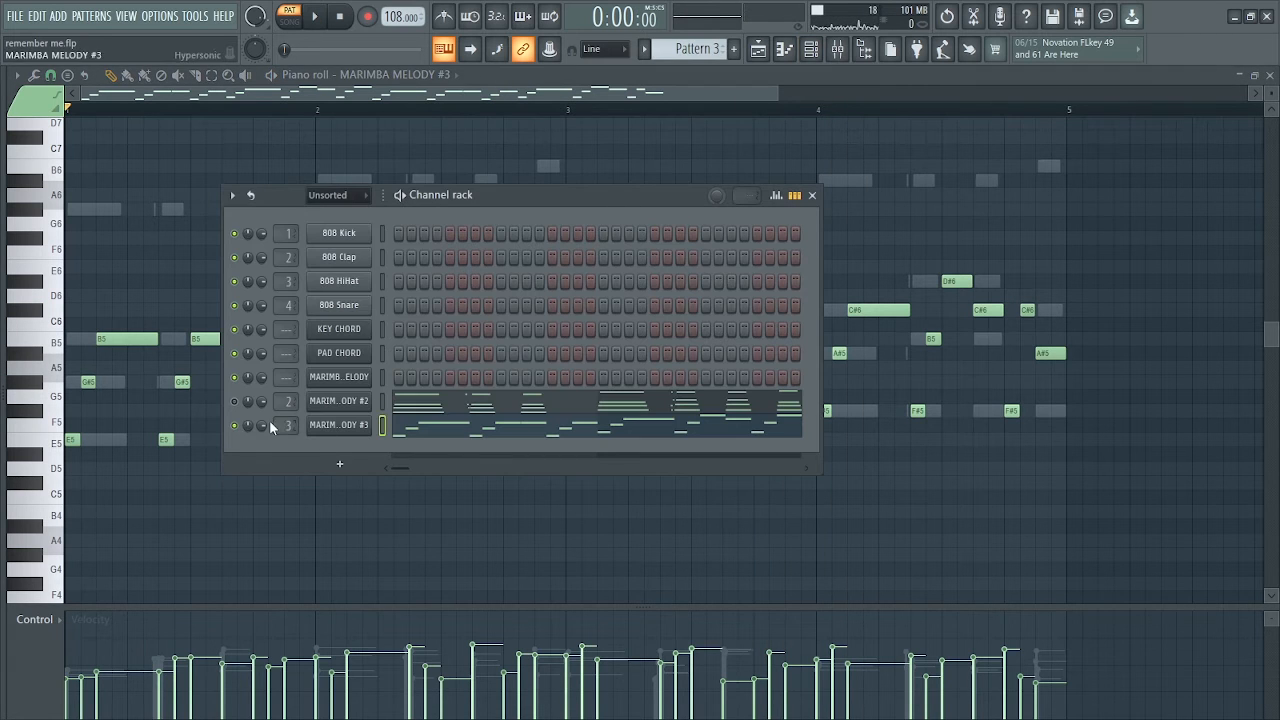
left_click(759, 51)
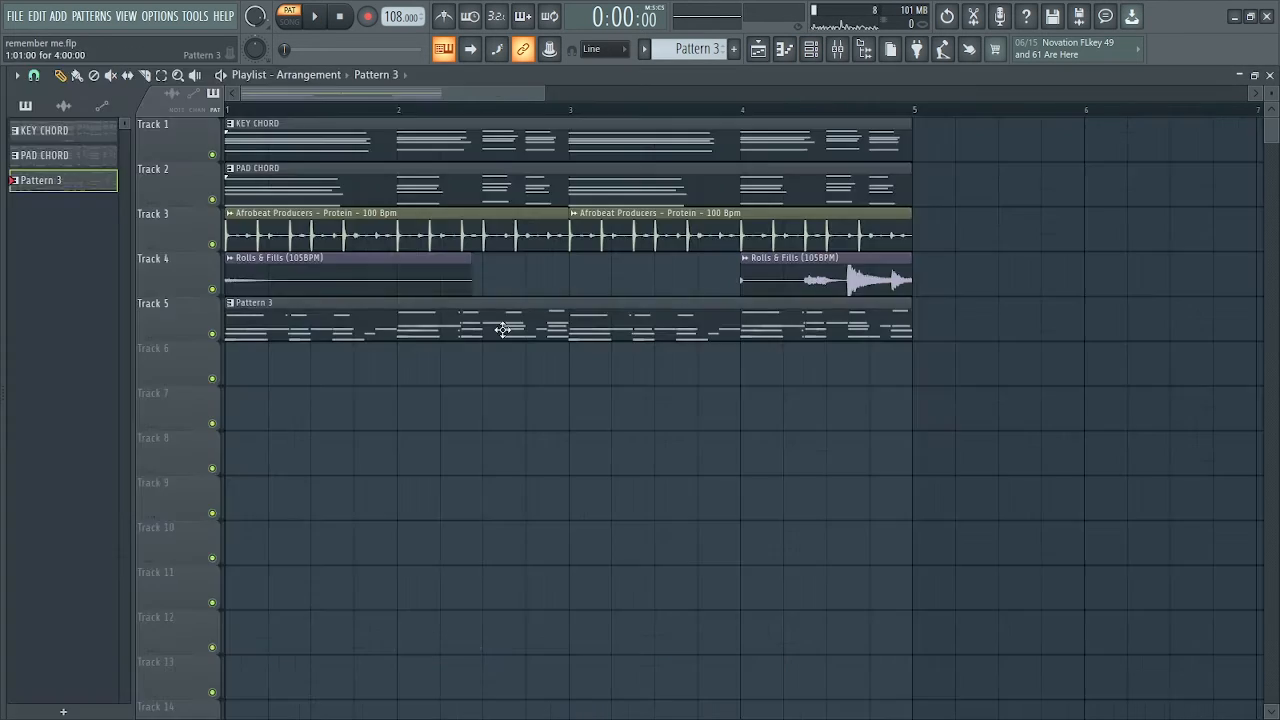
double_click(87, 189)
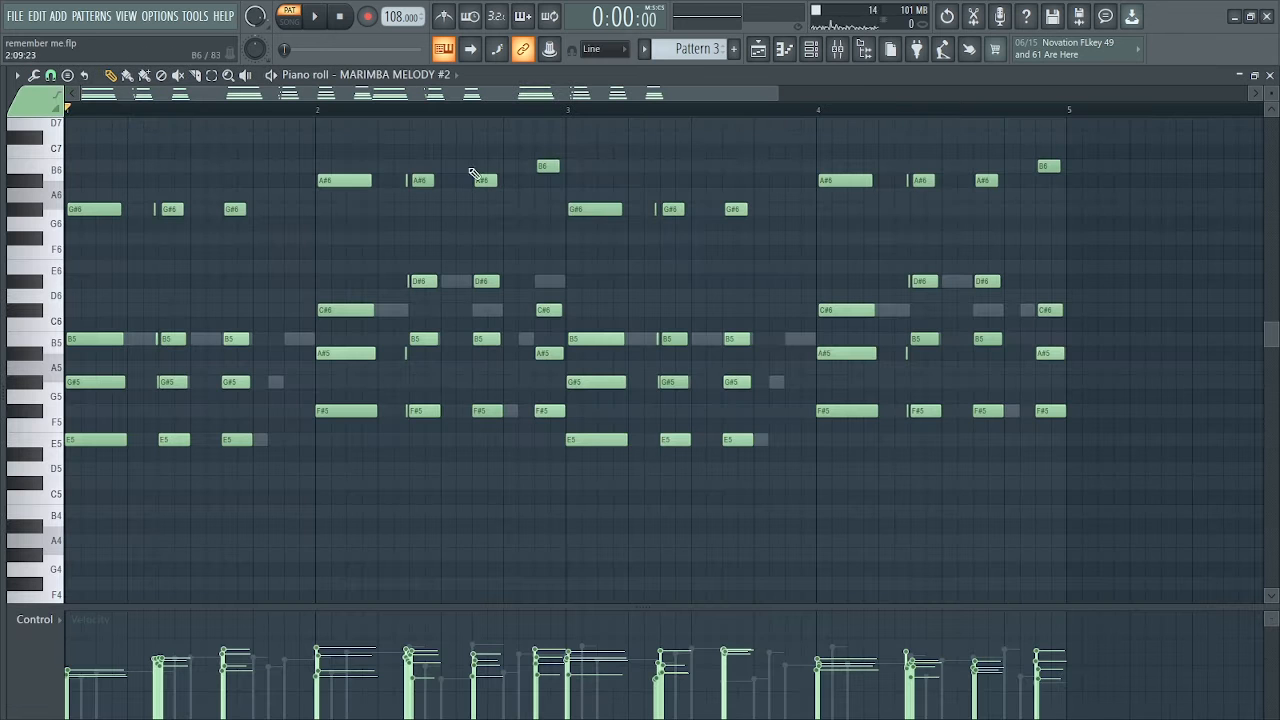
left_click(811, 49)
right_click(339, 426)
left_click(551, 426)
scroll(690, 49, "down", 1)
right_click(339, 426)
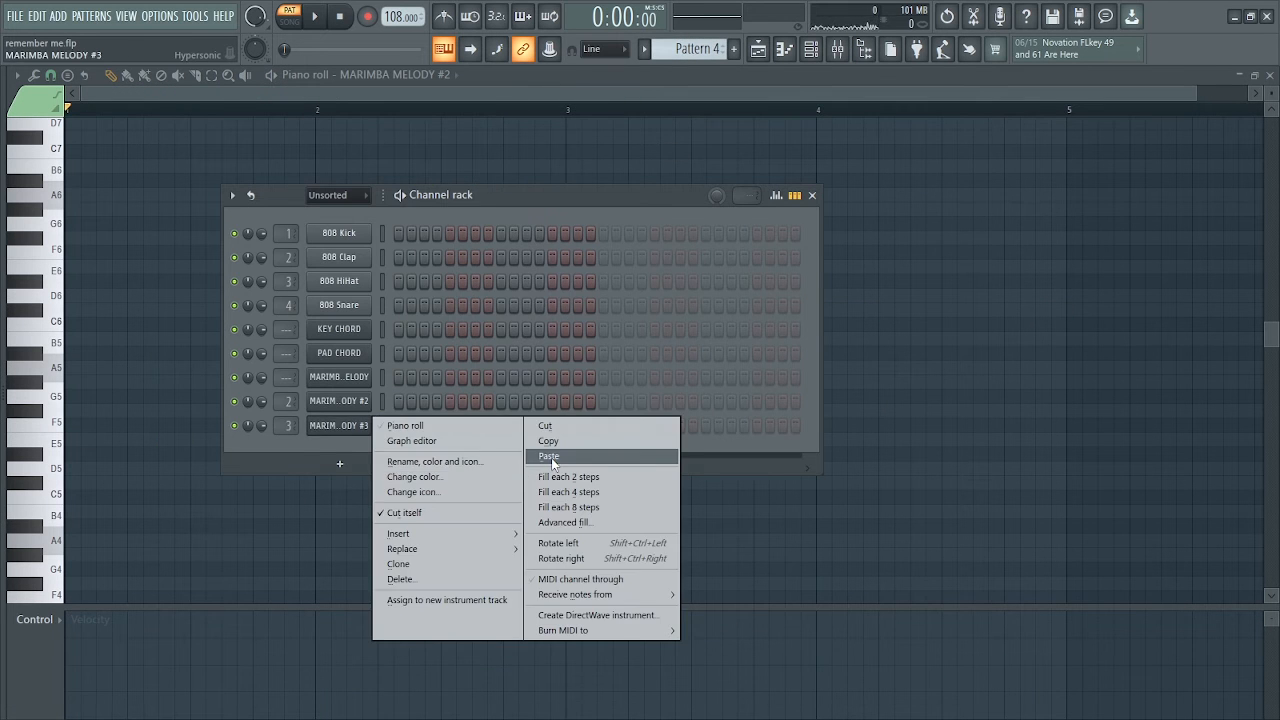
left_click(547, 459)
Place Pattern 4 at the start of Track 6, and render and replace all four patterns as audio clips
left_click(759, 50)
left_click(240, 378)
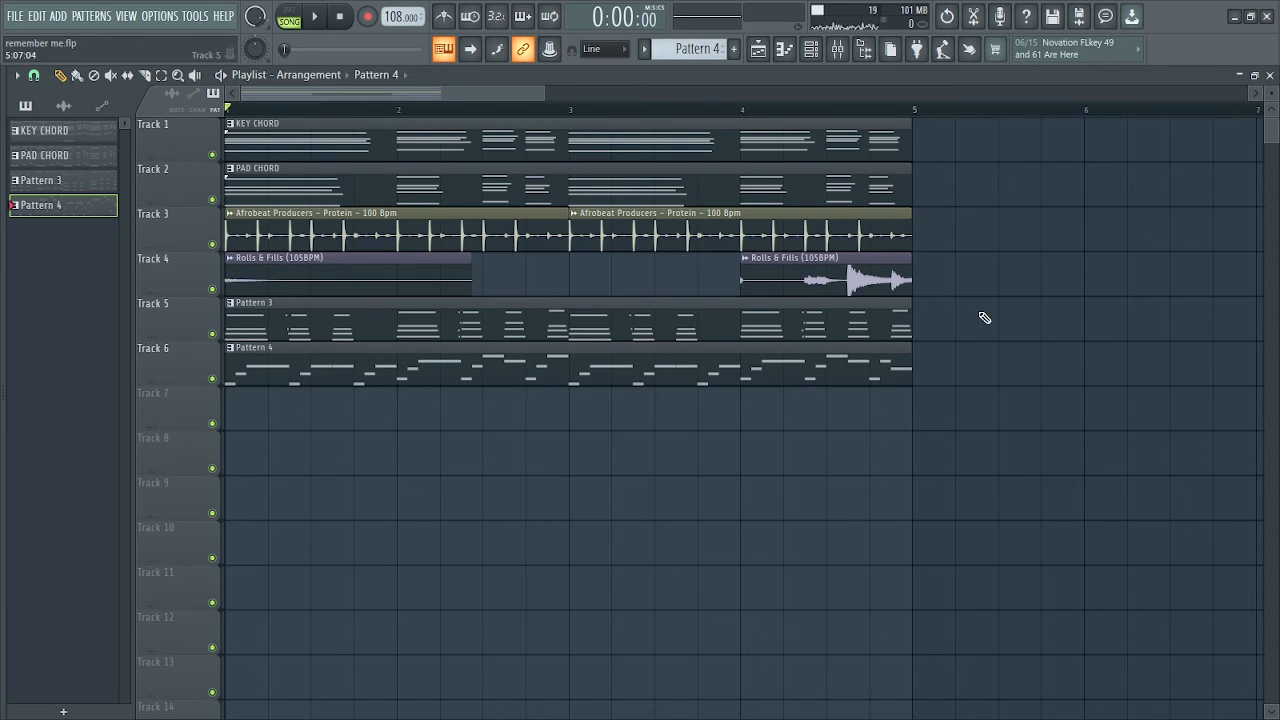
right_click(76, 137)
left_click(48, 157)
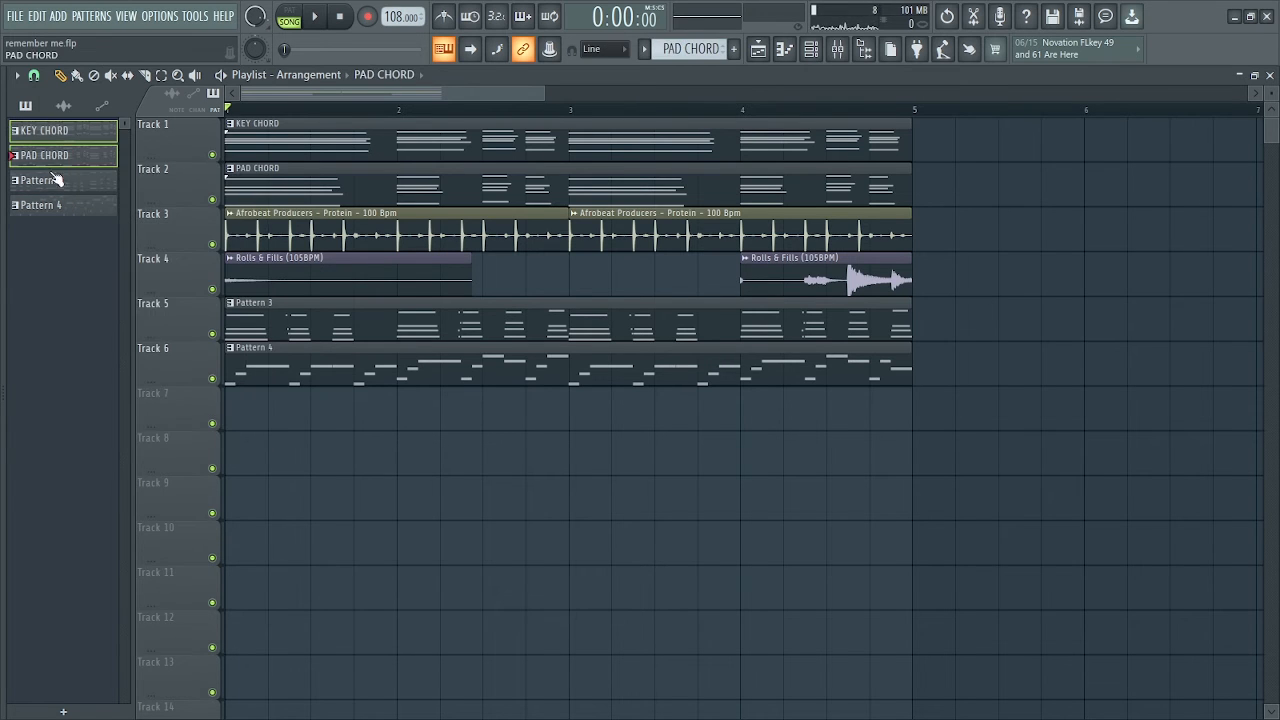
right_click(66, 214)
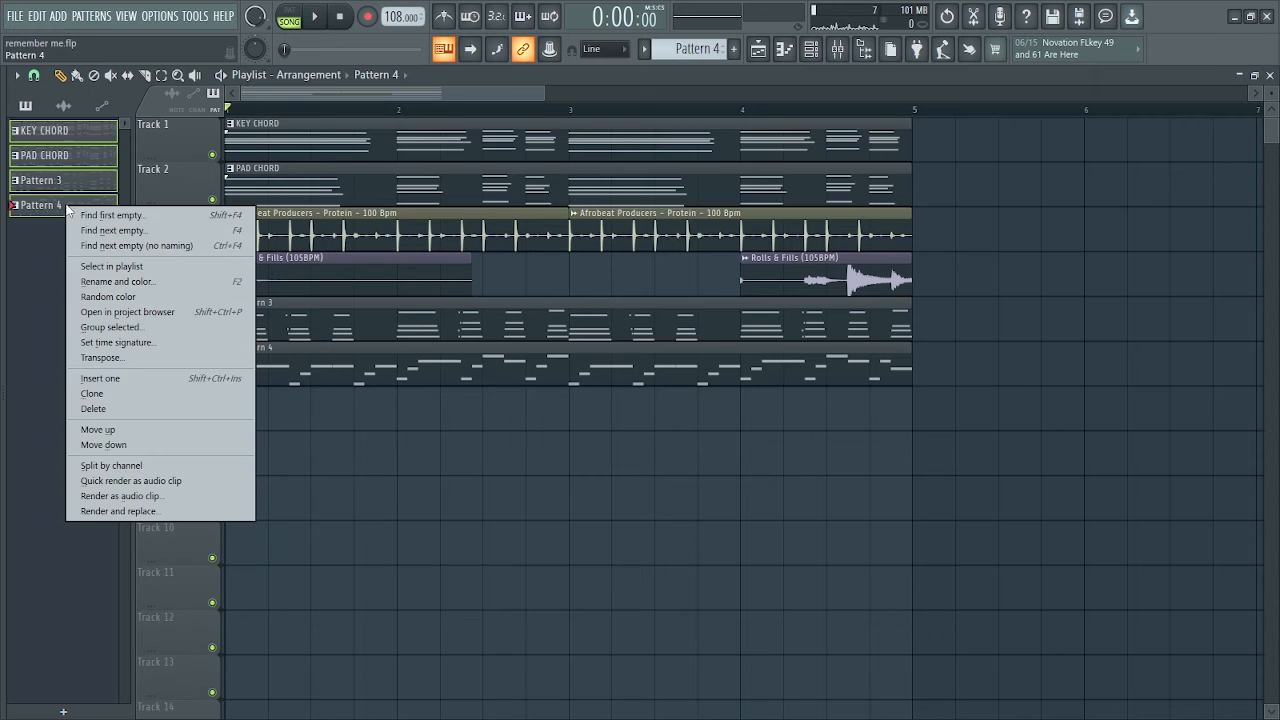
left_click(120, 513)
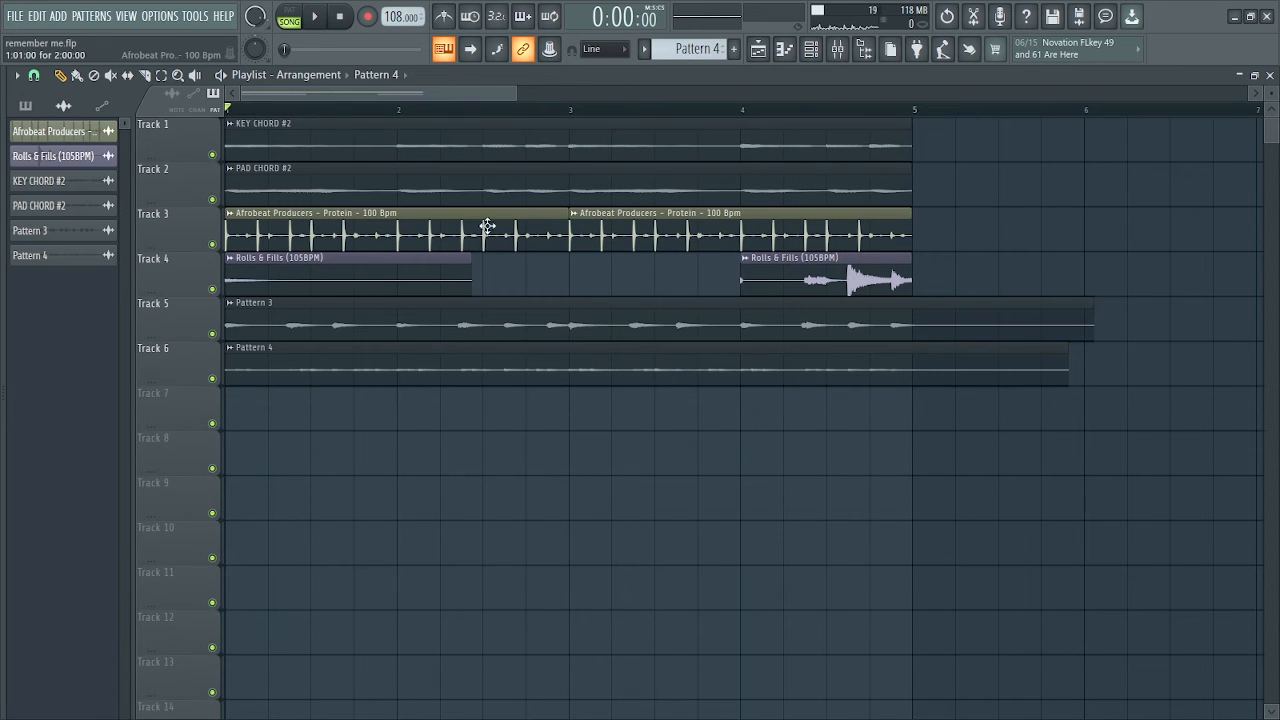
Show all channels in the channel rack and delete the KEY CHORD and PAD CHORD instrument channels
left_click(819, 55)
left_click(337, 195)
left_click(336, 215)
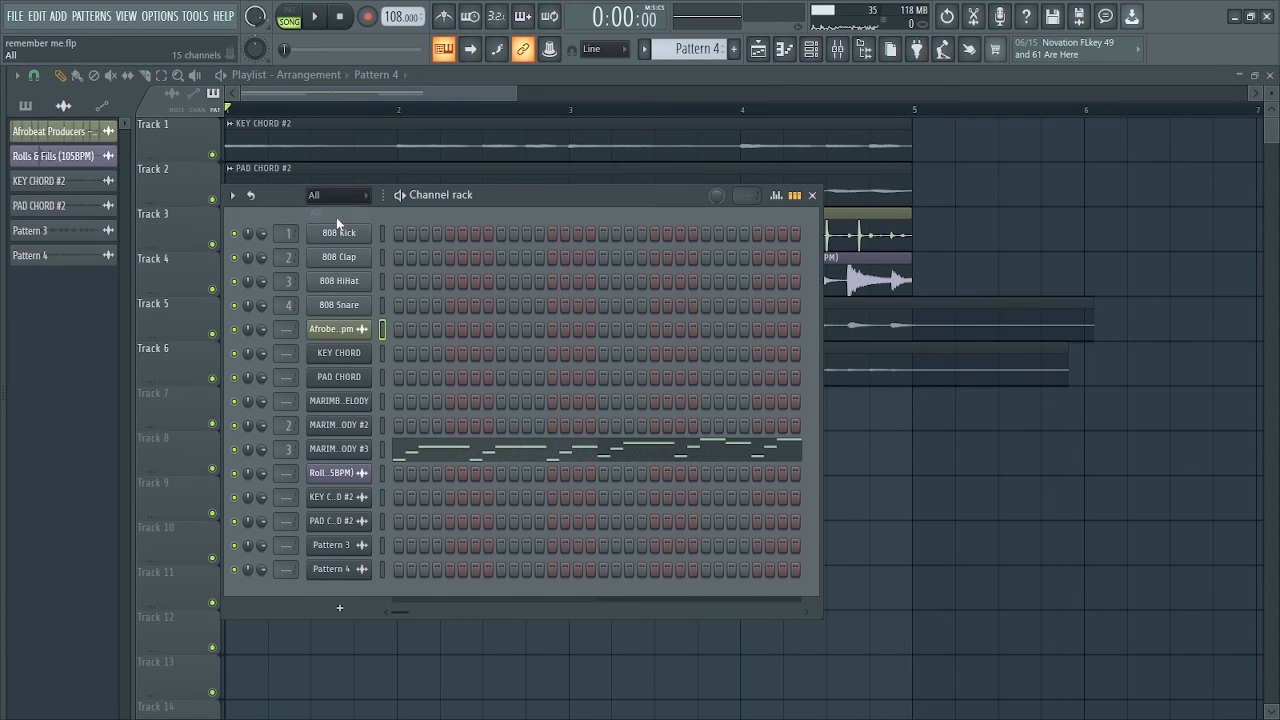
left_click(401, 508)
left_click(724, 420)
right_click(365, 353)
left_click(401, 508)
left_click(720, 420)
Delete the three MARIMBA MELODY instrument channels from the channel rack
right_click(365, 353)
left_click(401, 508)
left_click(715, 424)
right_click(350, 354)
left_click(401, 508)
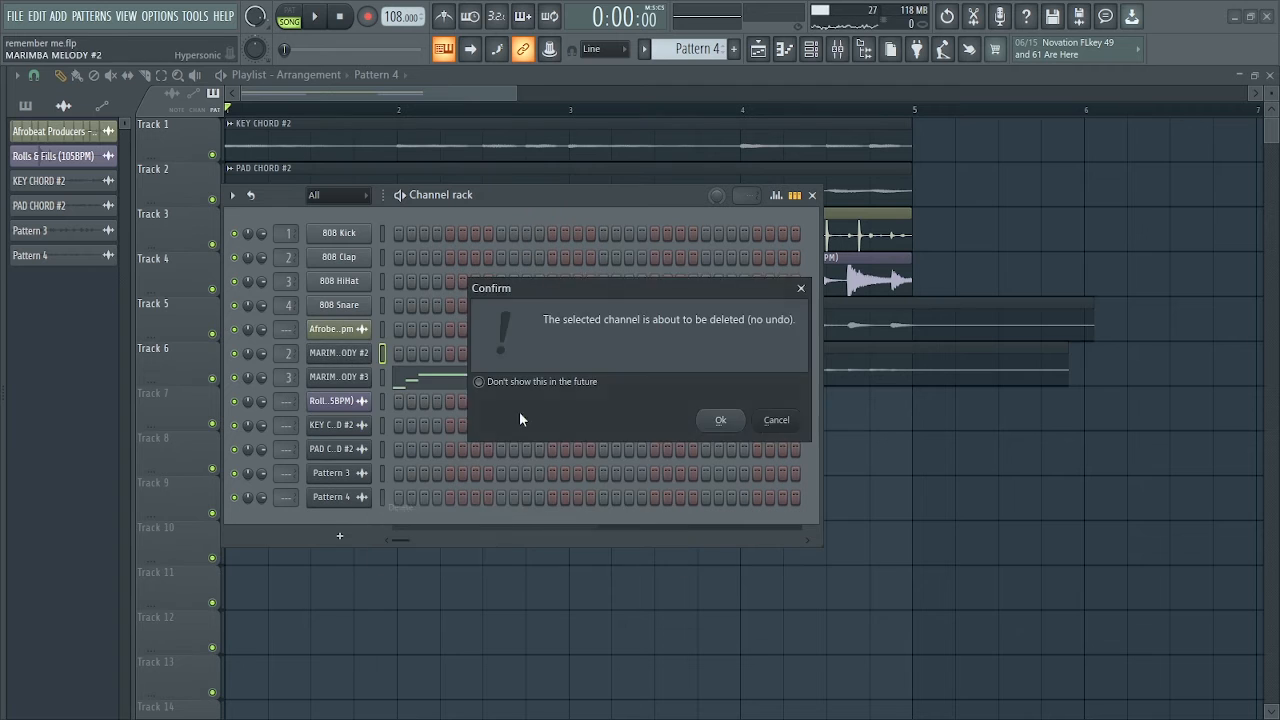
left_click(718, 420)
right_click(345, 355)
left_click(401, 508)
left_click(718, 420)
Delete the 808 Kick, Clap, HiHat and Snare channels and close the channel rack
right_click(345, 234)
left_click(716, 420)
right_click(345, 234)
left_click(443, 403)
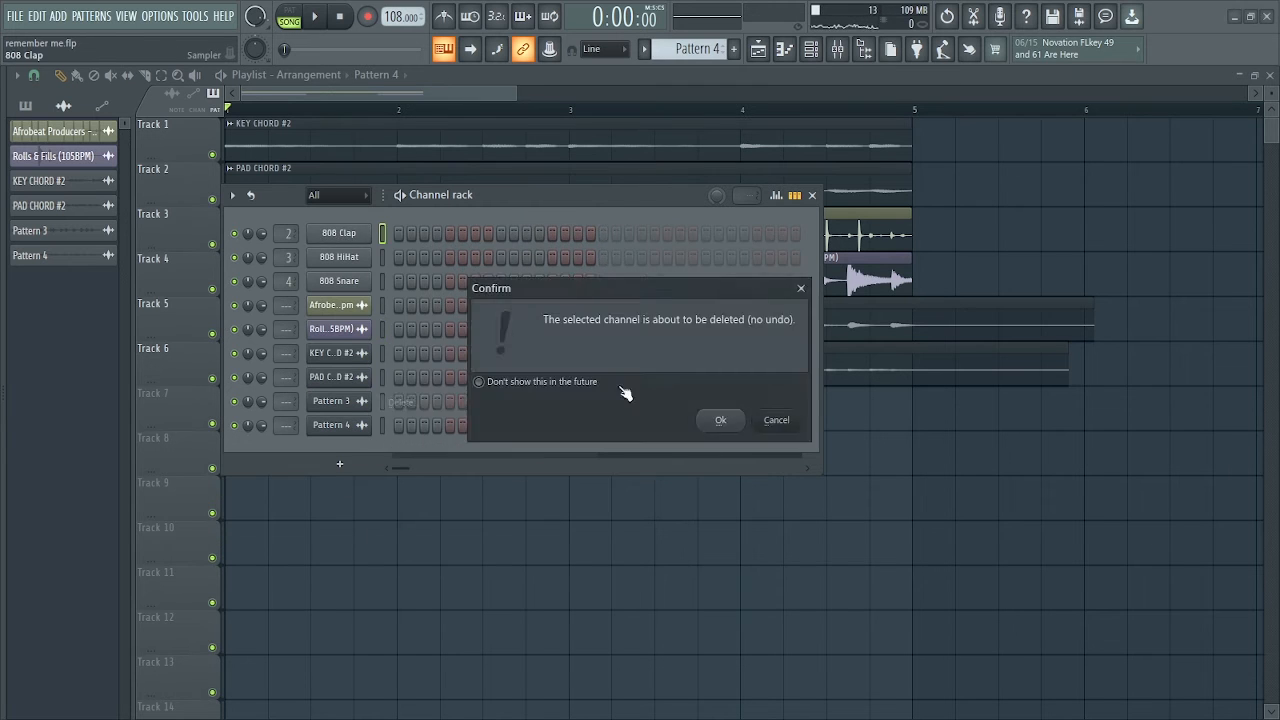
left_click(718, 420)
right_click(345, 234)
left_click(443, 403)
left_click(718, 420)
right_click(345, 234)
key("F6")
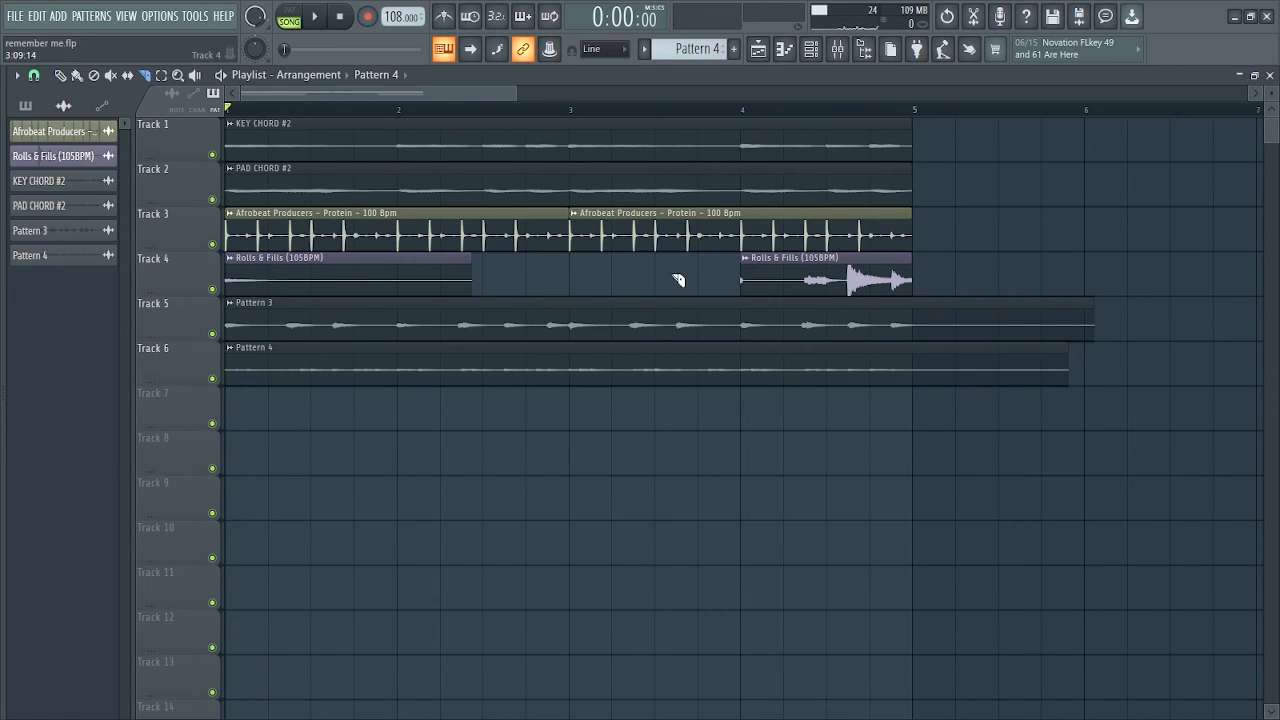
Slice the Pattern 3 and Pattern 4 audio clips at bar 5, delete their tails and play the arrangement through
left_click(34, 76)
left_click(915, 391)
left_click(63, 76)
right_click(945, 320)
right_click(945, 364)
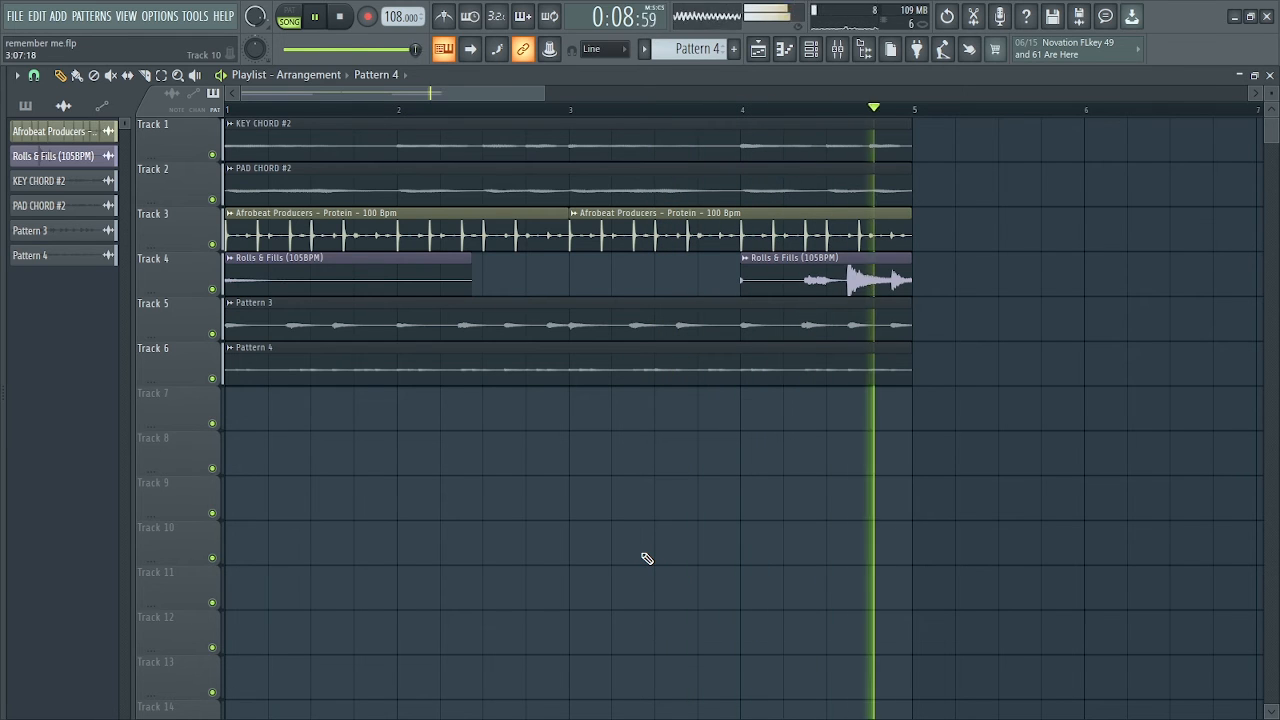
key("space")
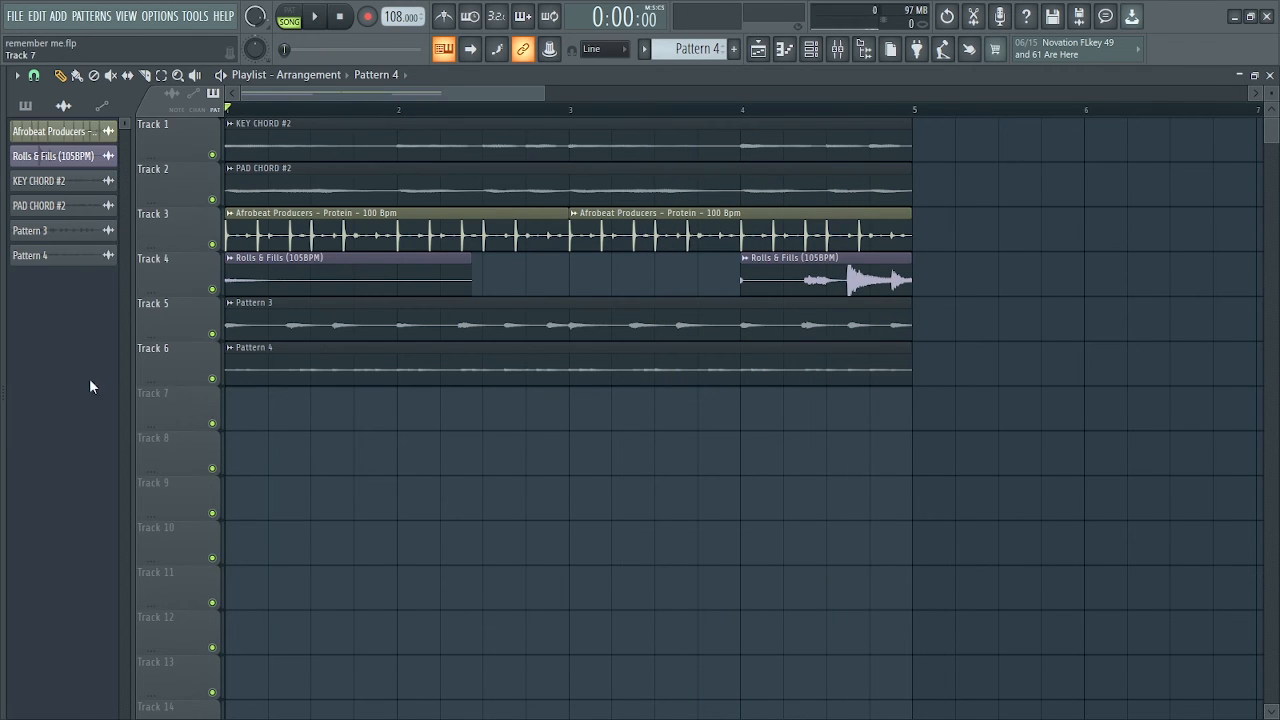
Audition the JEB KEEK (1) sample, add it as a channel in Pattern 5, and place Pattern 5 at the start of Track 7
left_click_drag(5, 388, 180, 394)
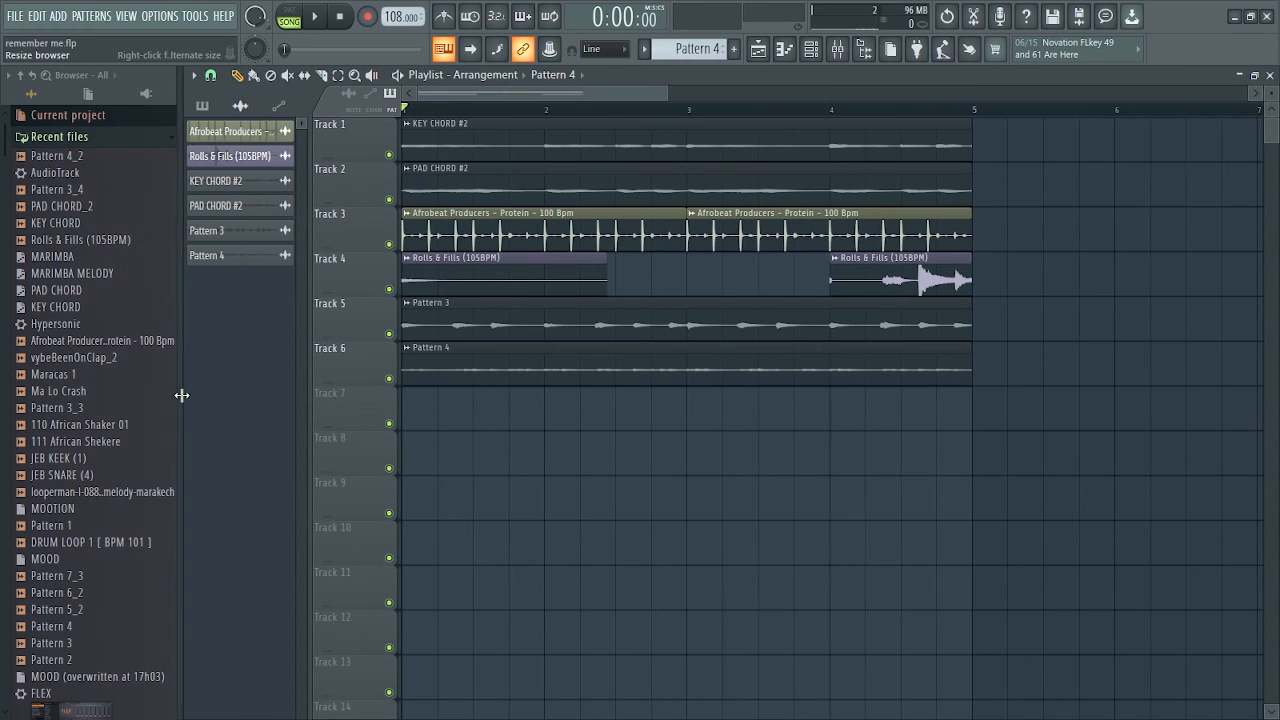
left_click(70, 459)
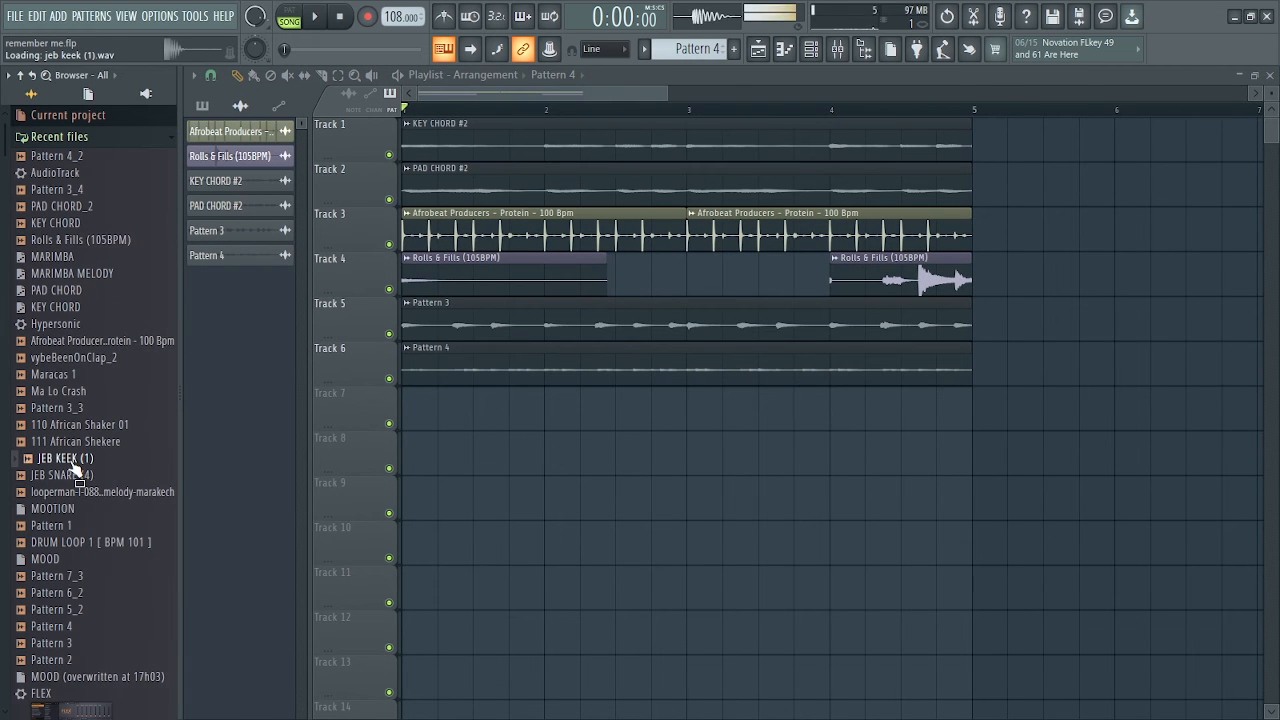
scroll(691, 60, "down", 1)
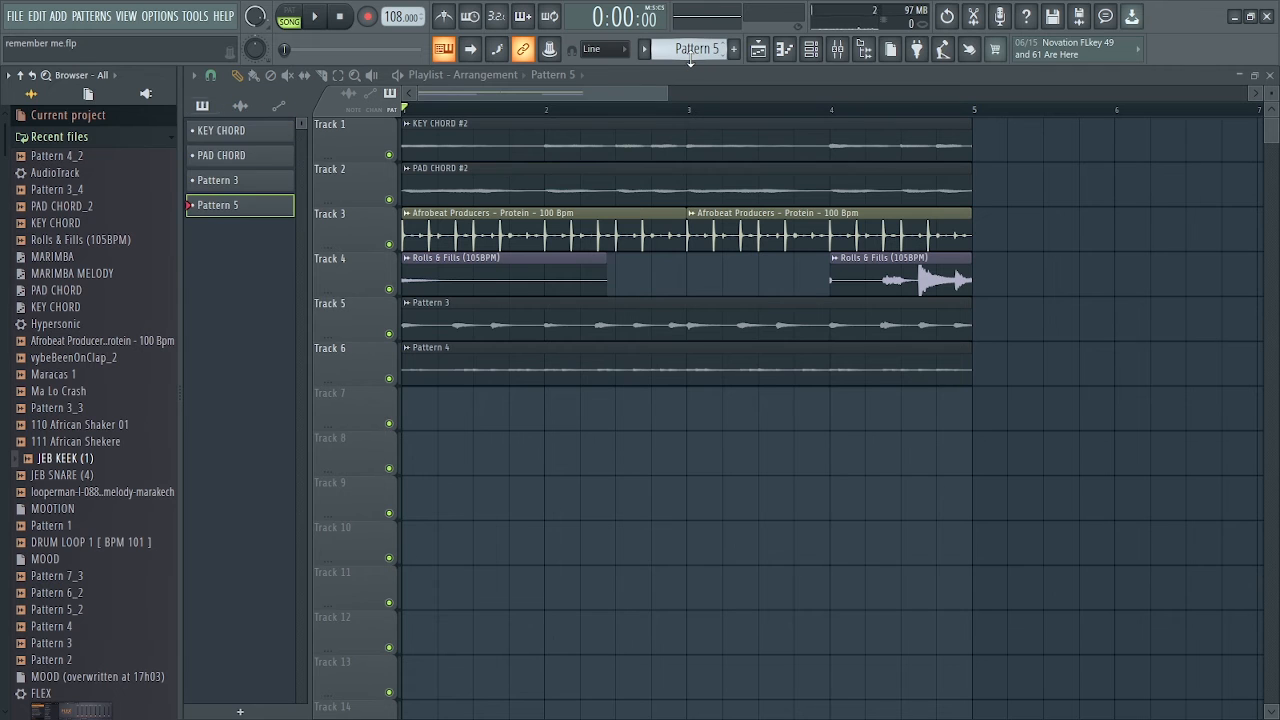
left_click(811, 60)
left_click_drag(665, 218, 682, 469)
left_click(428, 409)
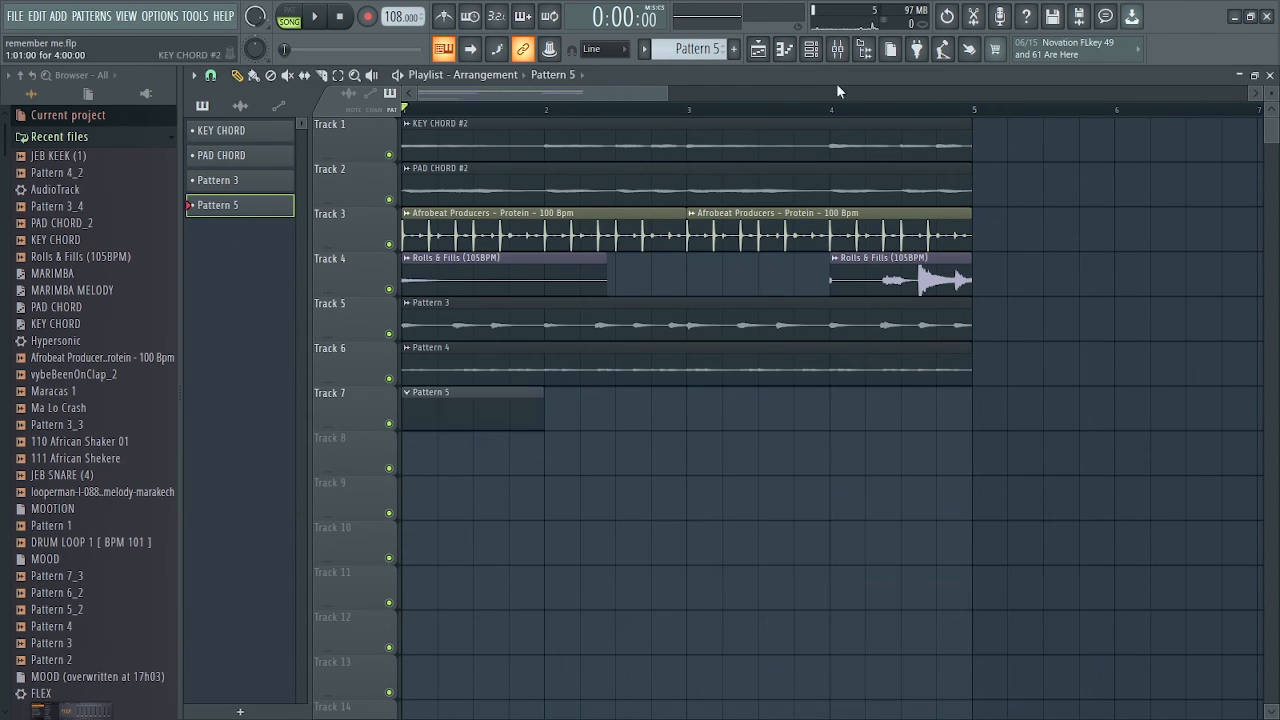
Fill the JEB KEEK (1) channel with a hit on each 4 steps and open it in the piano roll
left_click(812, 60)
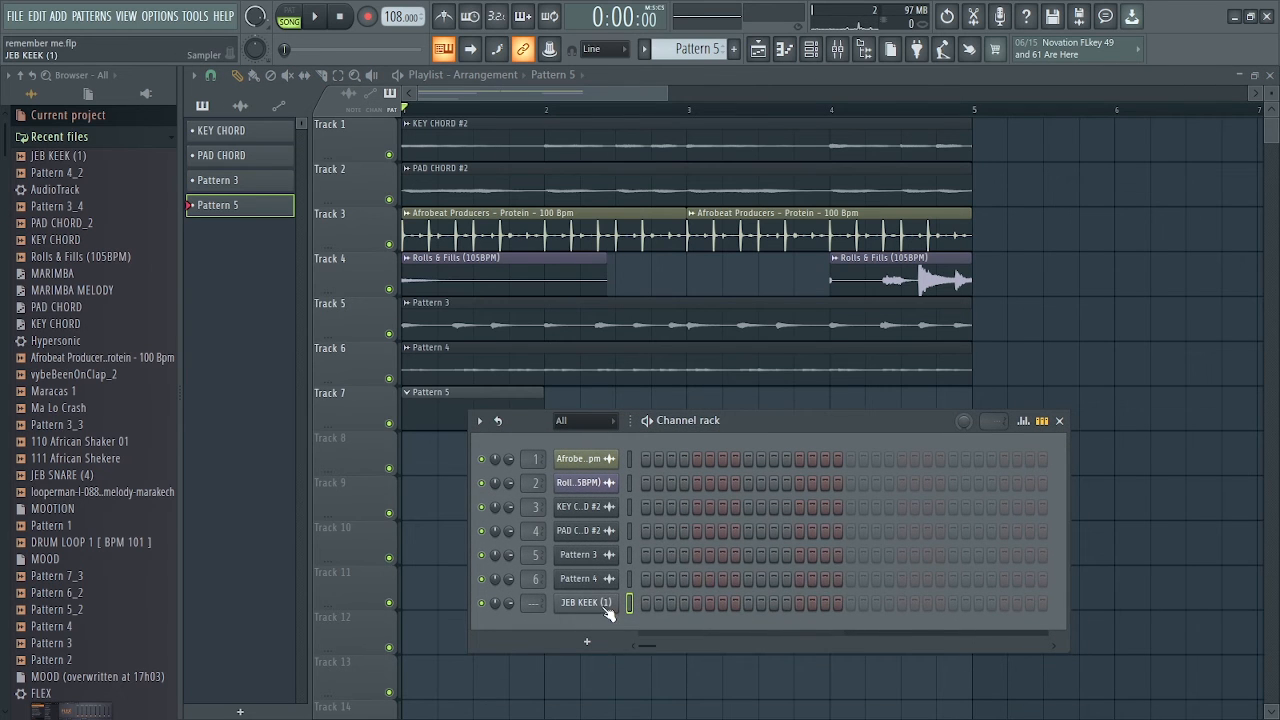
right_click(606, 608)
left_click(818, 558)
right_click(610, 603)
left_click(652, 489)
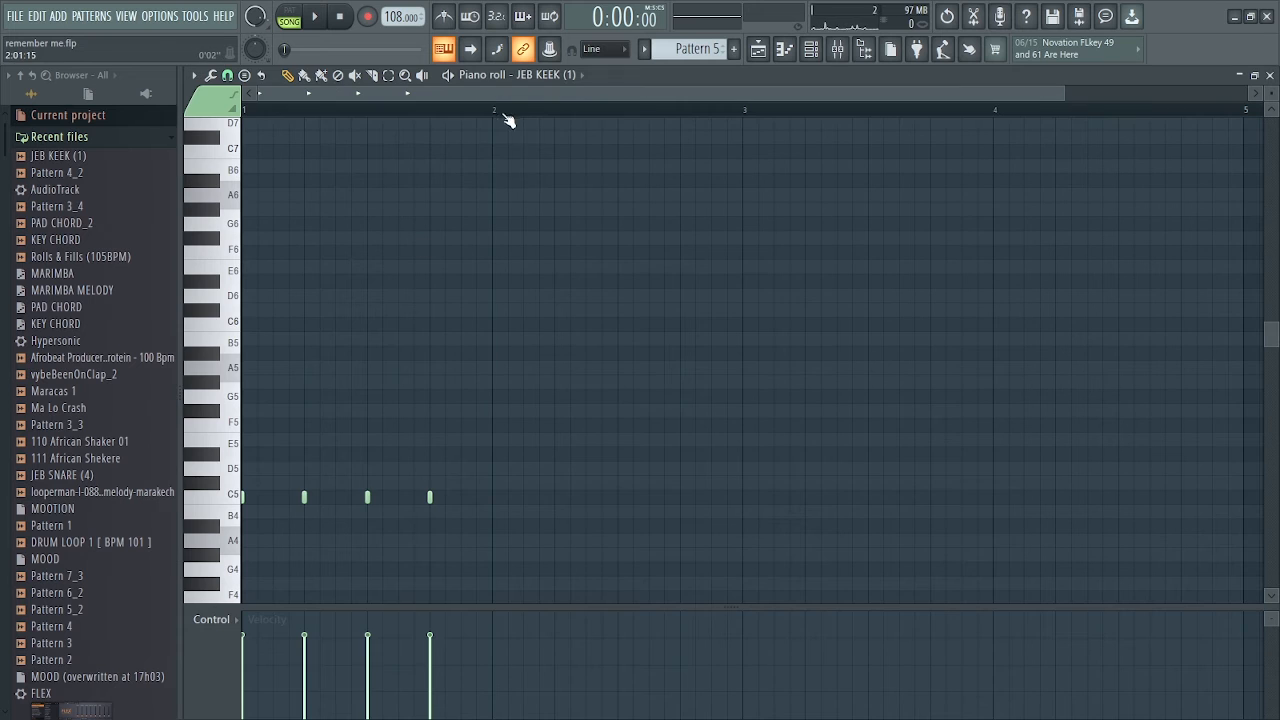
Duplicate the first bar of kick notes three times to fill four bars and play the arrangement
left_click_drag(492, 116, 244, 117)
key("ctrl+b")
key("ctrl+b")
key("ctrl+b")
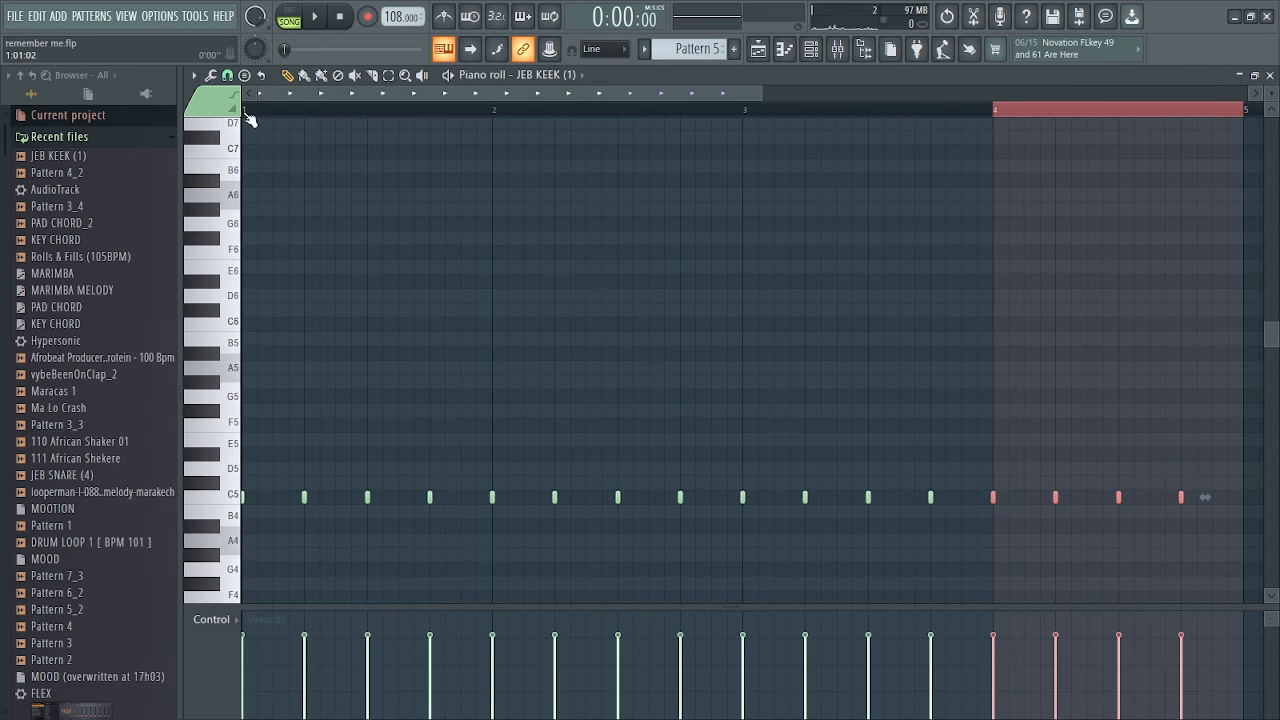
key("F5")
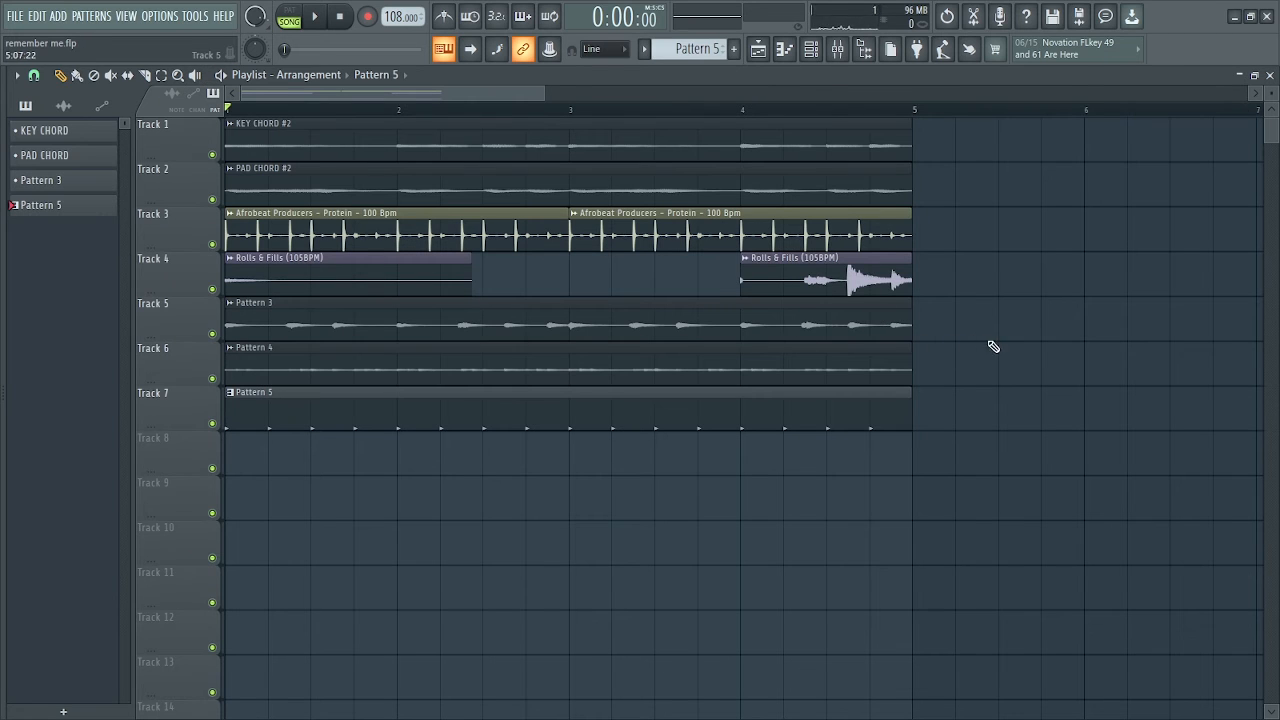
key("space")
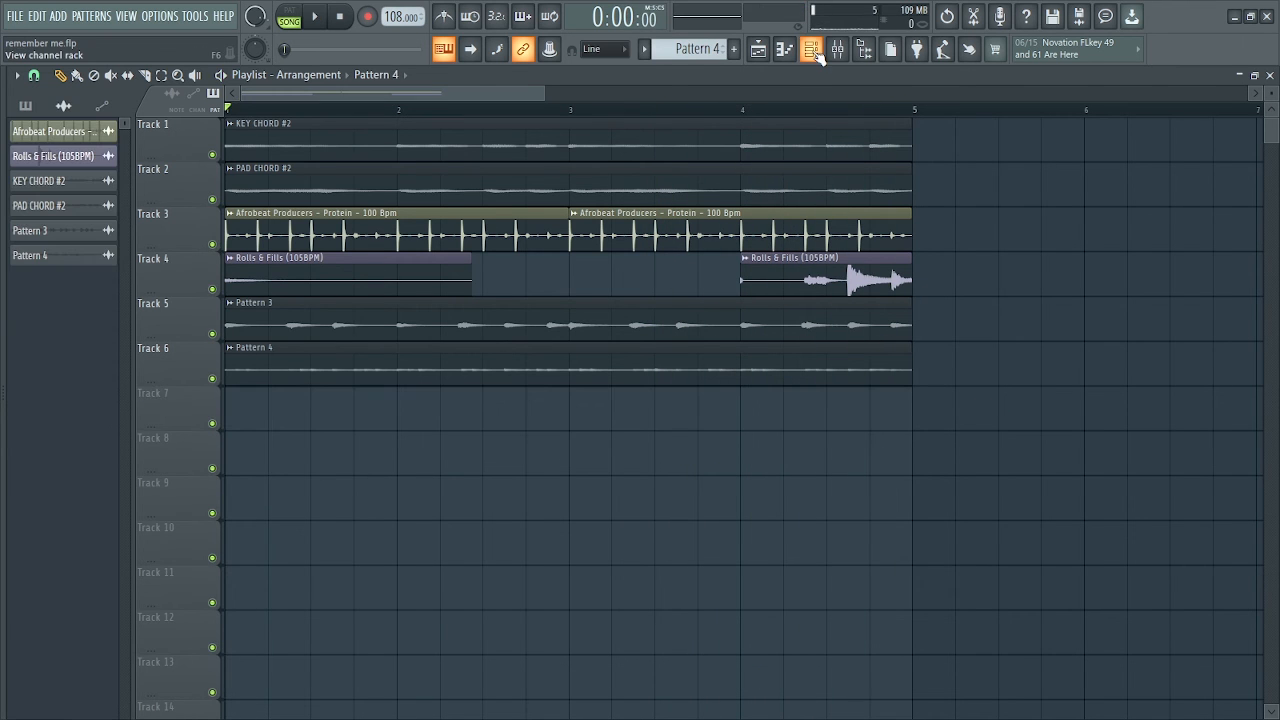
Route all the audio clip channels to consecutive mixer tracks starting from Insert 1
left_click(813, 50)
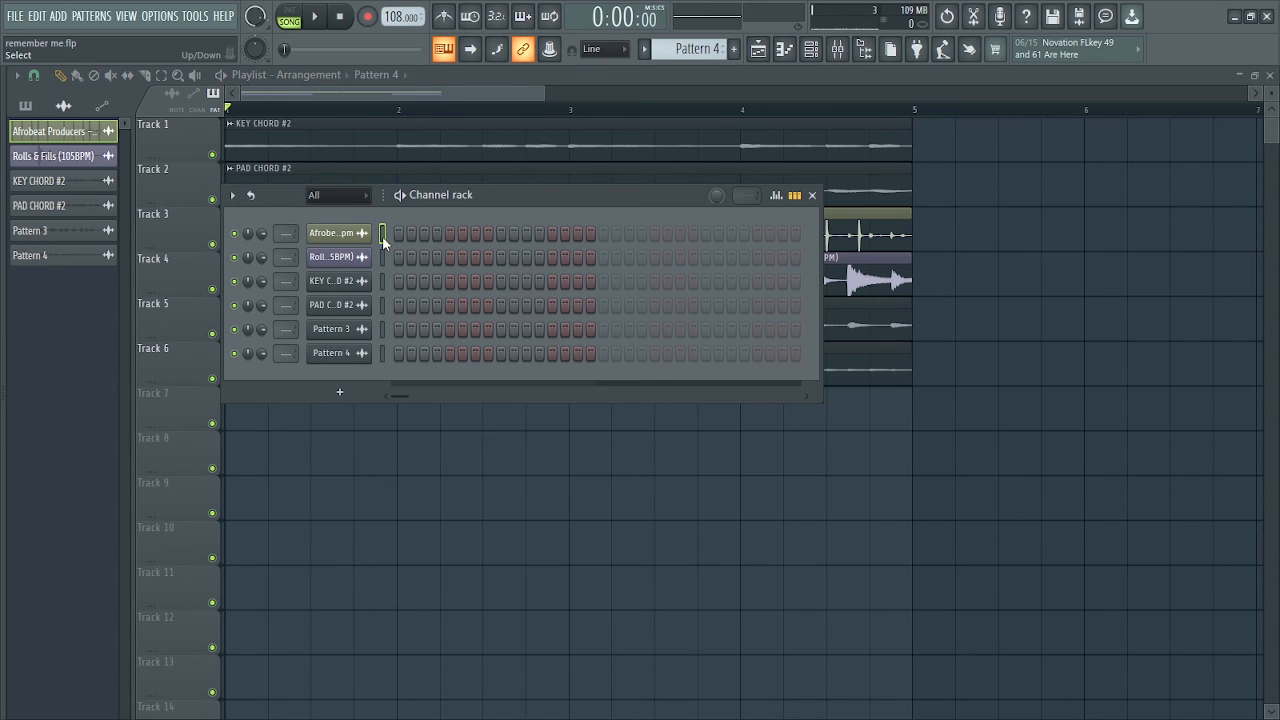
key("F9")
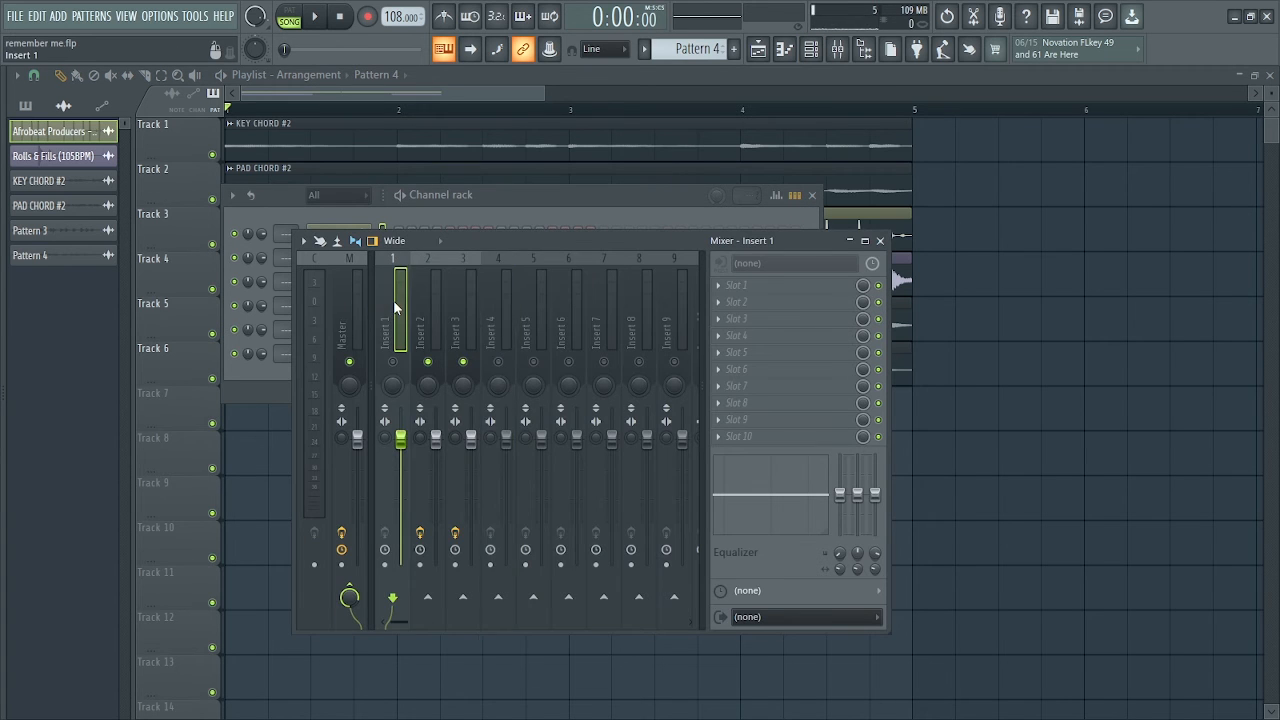
right_click(393, 300)
mouse_move(540, 418)
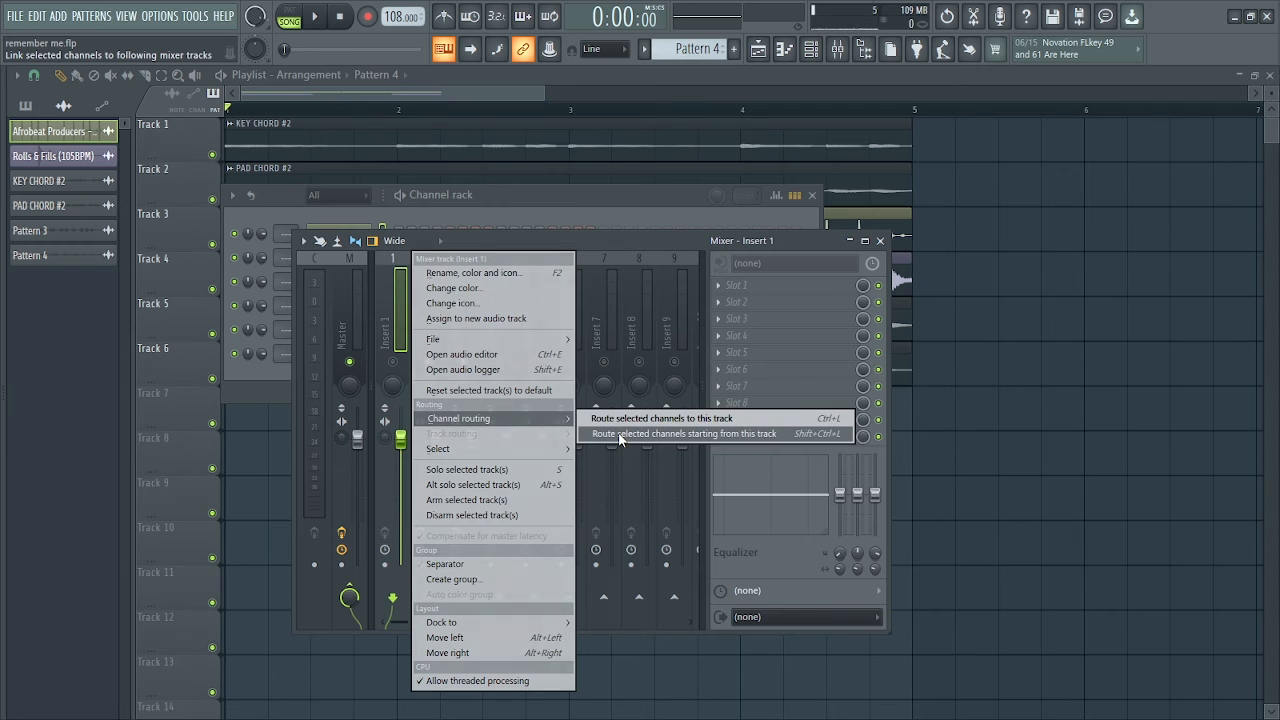
left_click(620, 437)
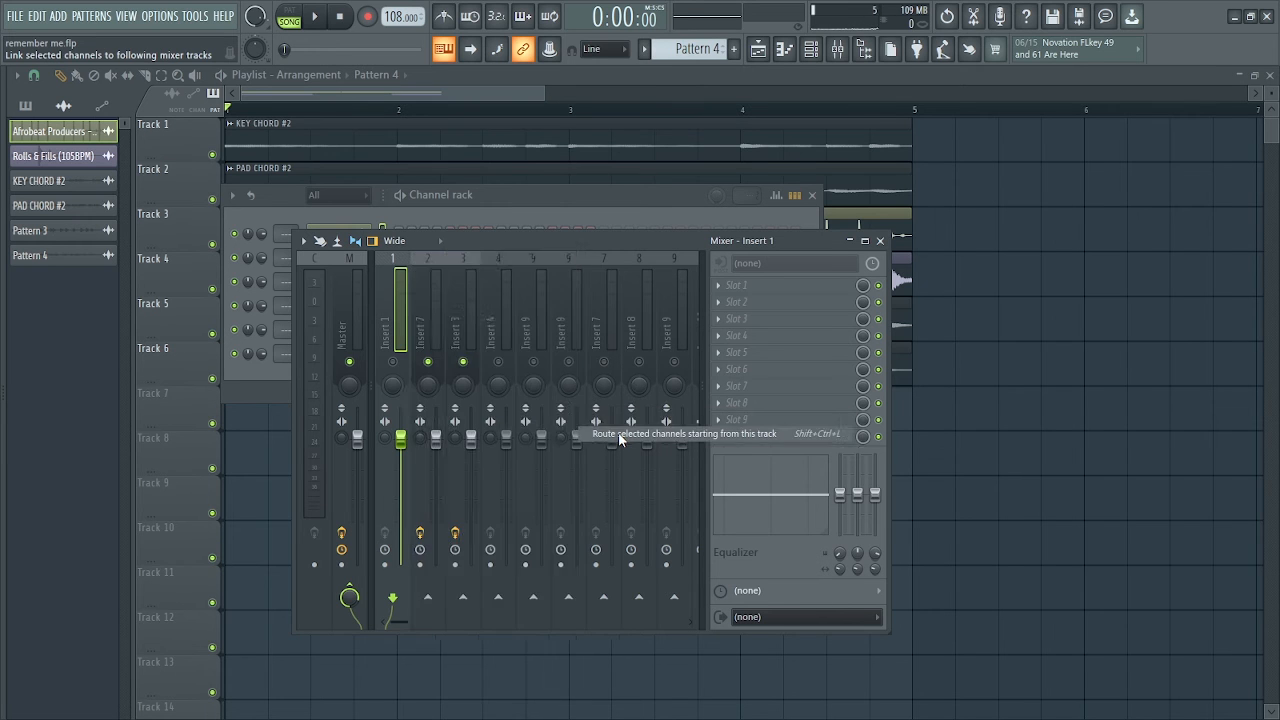
Remove the leftover slot 1 effects from the Rolls & Fills (105BPM) and KEY CHORD #2 mixer tracks and adjust the latter's low EQ band
left_click(719, 286)
left_click(745, 318)
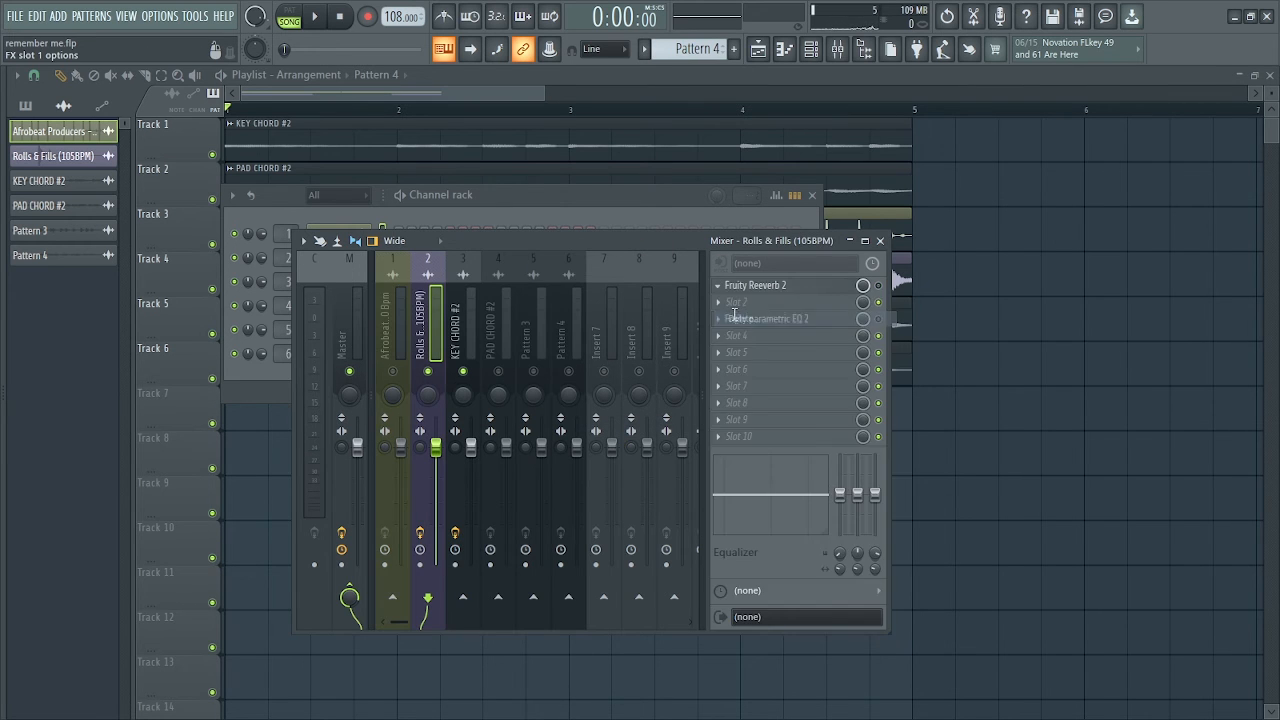
left_click(717, 420)
left_click(465, 328)
left_click(719, 286)
left_click(748, 319)
left_click(717, 420)
left_click_drag(839, 495, 841, 532)
right_click(838, 531)
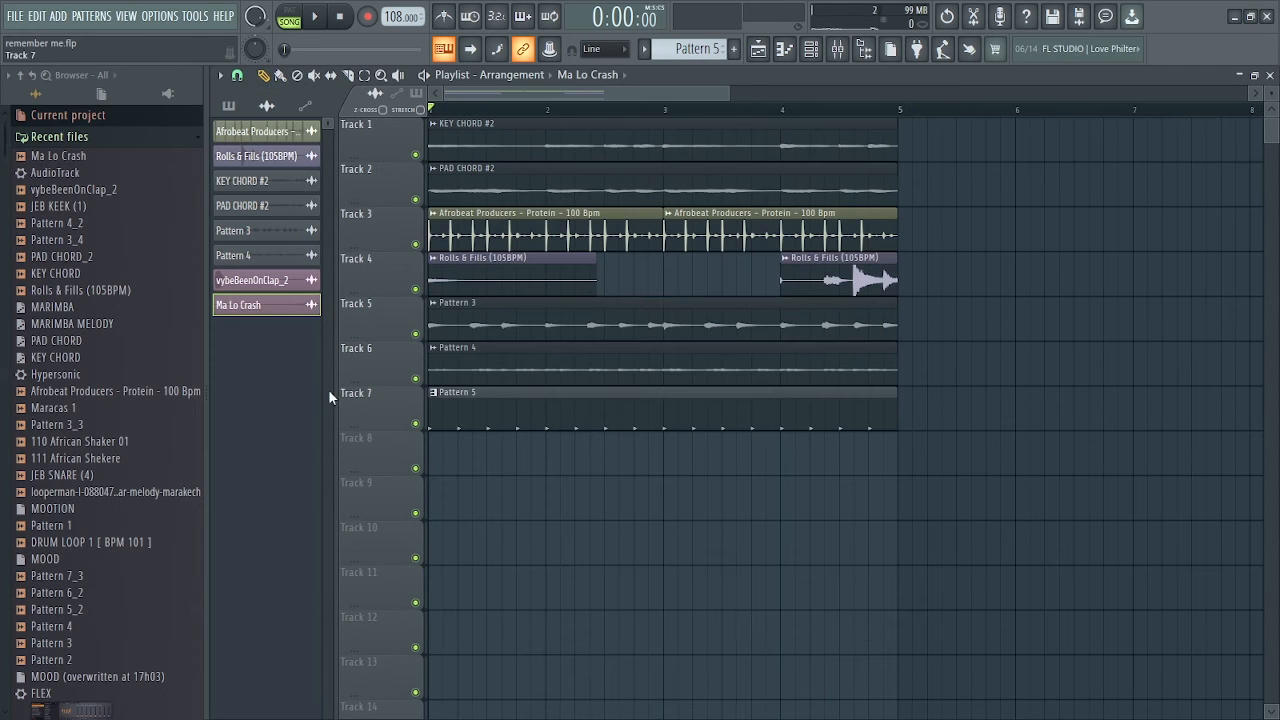
Add the Ma Lo Crash sample to the playlist and position it on Track 8 so it ends at bar 4
left_click_drag(60, 158, 674, 478)
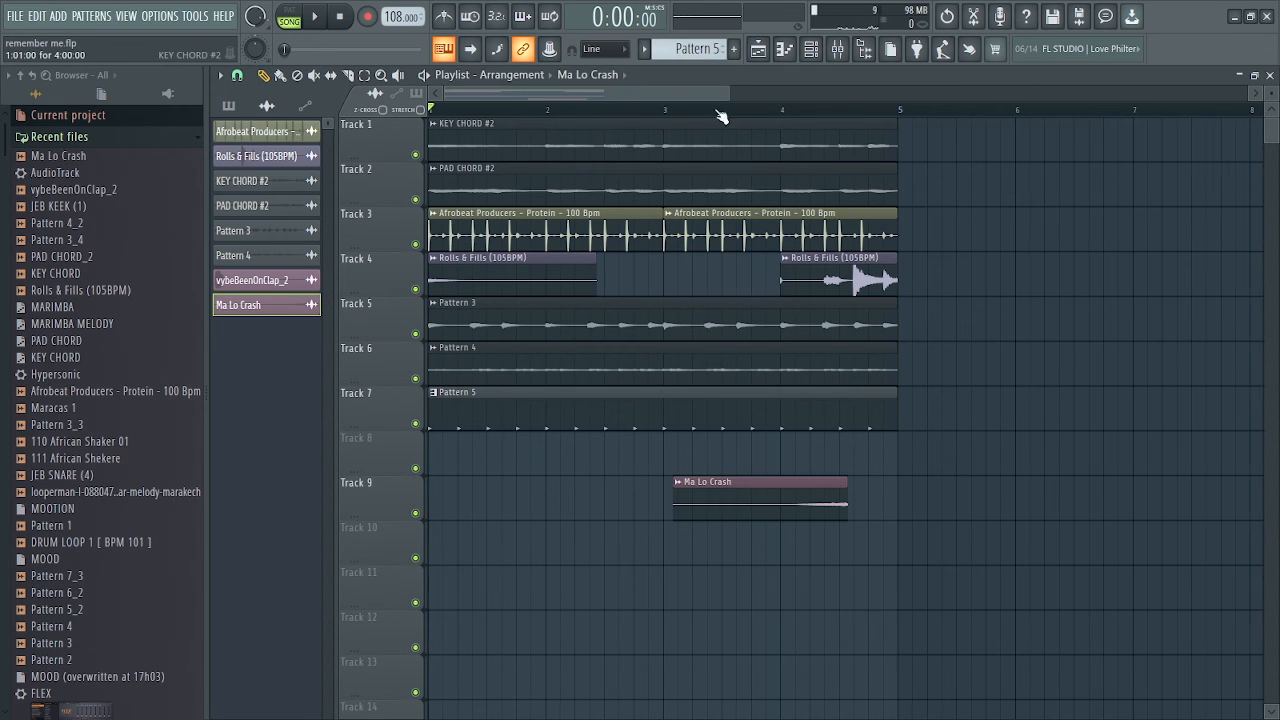
scroll(713, 110, "up", 2)
left_click(237, 75)
left_click(252, 150)
left_click_drag(847, 482, 704, 438)
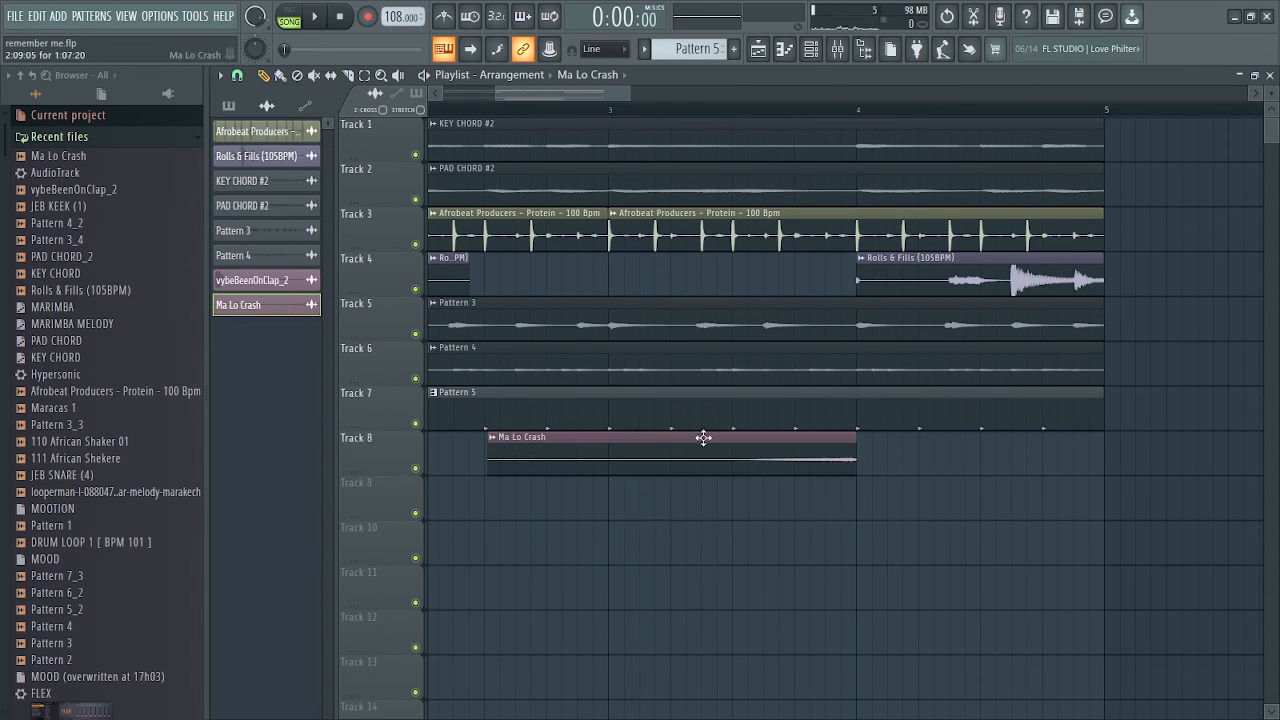
Add the vybeBeenOnClap_2 sample from the recent files to Track 9 of the playlist
left_click_drag(629, 92, 560, 92)
scroll(563, 93, "up", 4)
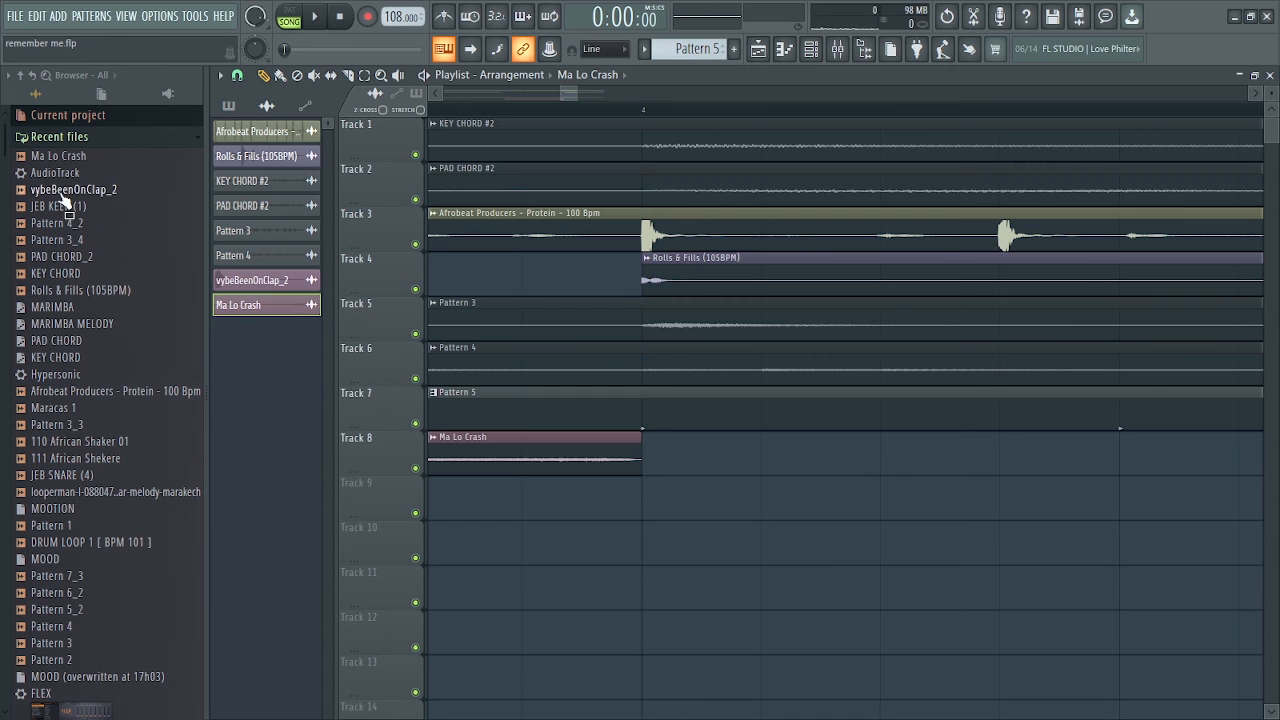
left_click_drag(63, 196, 386, 492)
left_click_drag(386, 492, 446, 508)
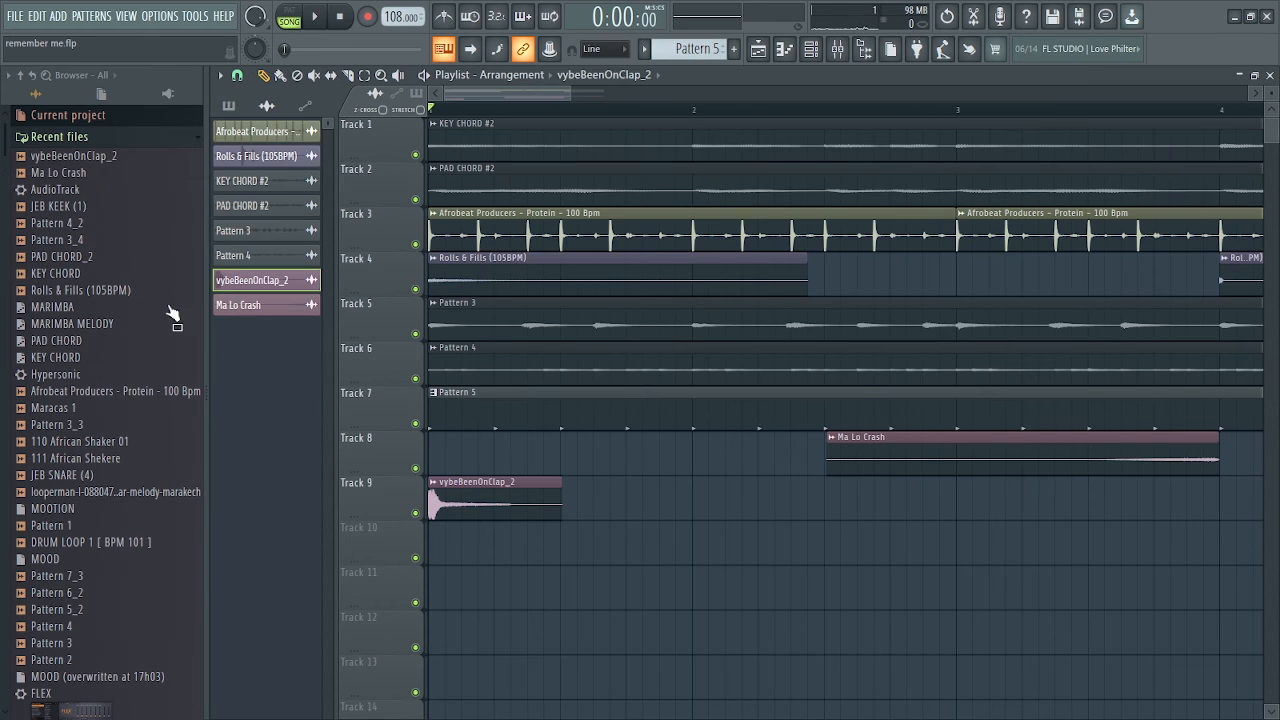
Place the vybeBeenOnClap_2 clip at bar 1 on Track 9 and pan the Ma Lo Crash channel 30% left
key("alt+F8")
double_click(274, 498)
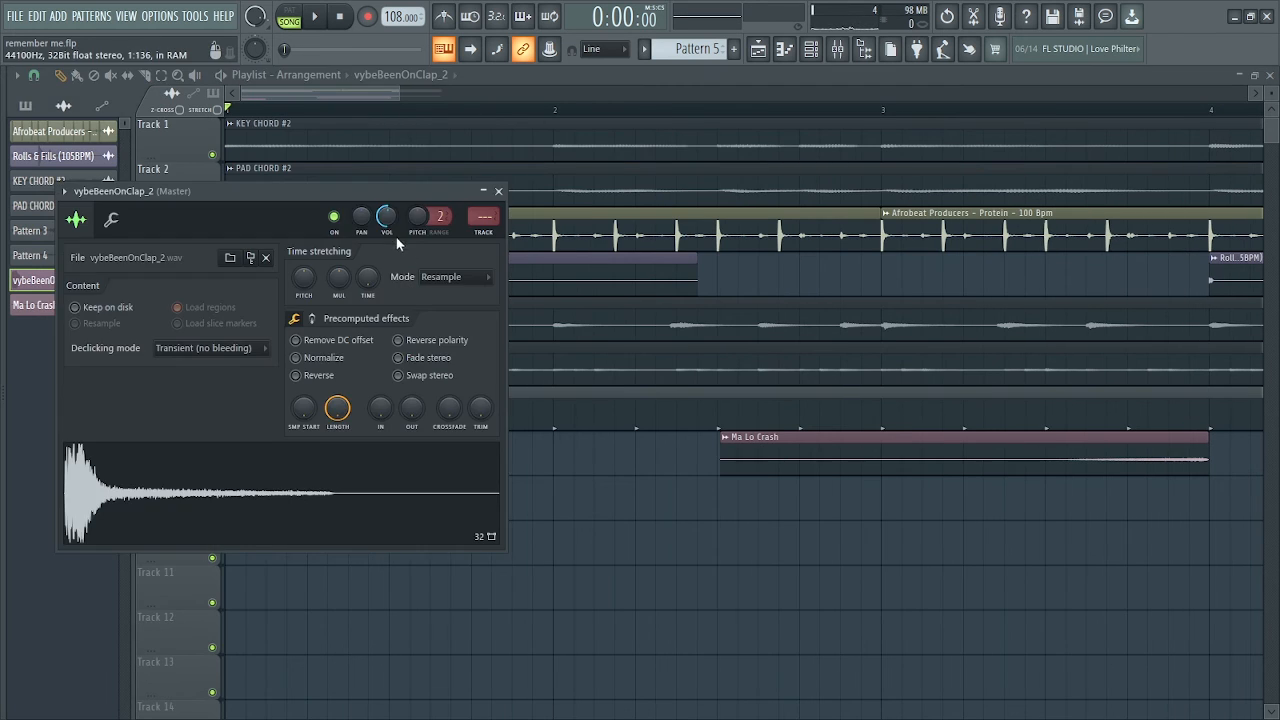
key("Escape")
double_click(860, 464)
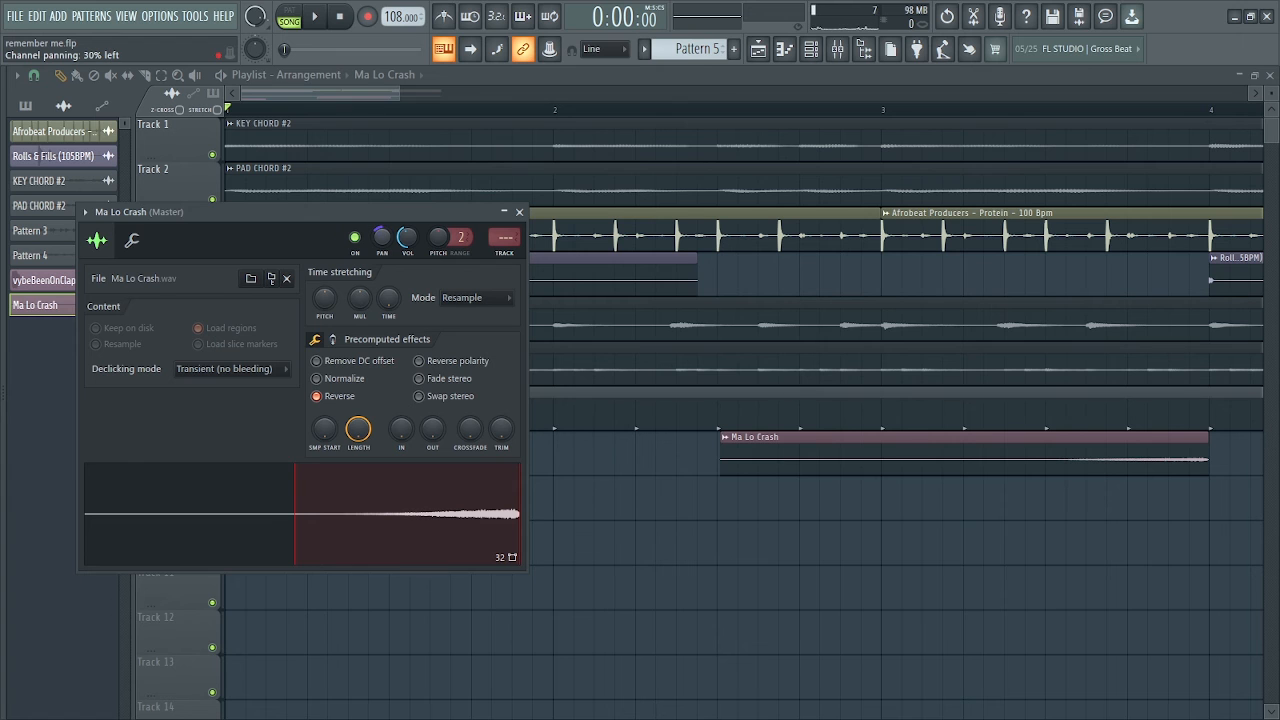
key("Escape")
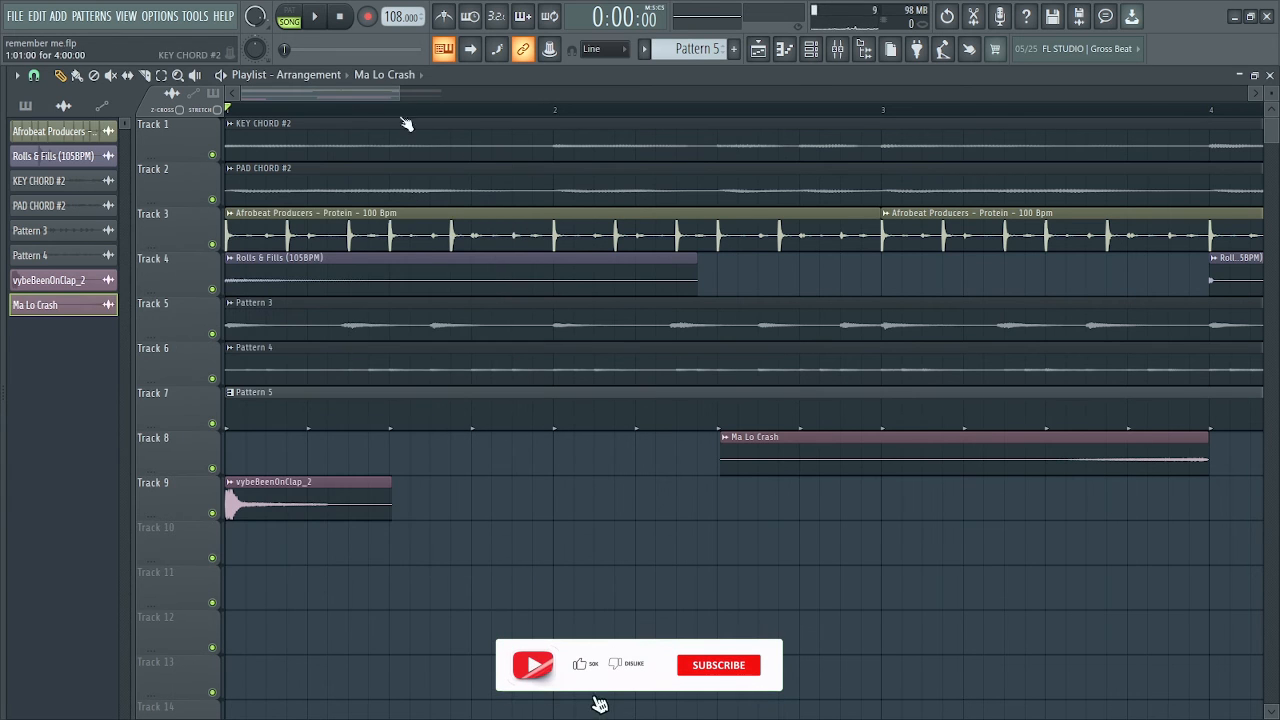
Play back the full arrangement and audition the Transient Processor on the soloed Afrobeat Producers - Protein loop in mixer track 10
left_click_drag(398, 94, 472, 103)
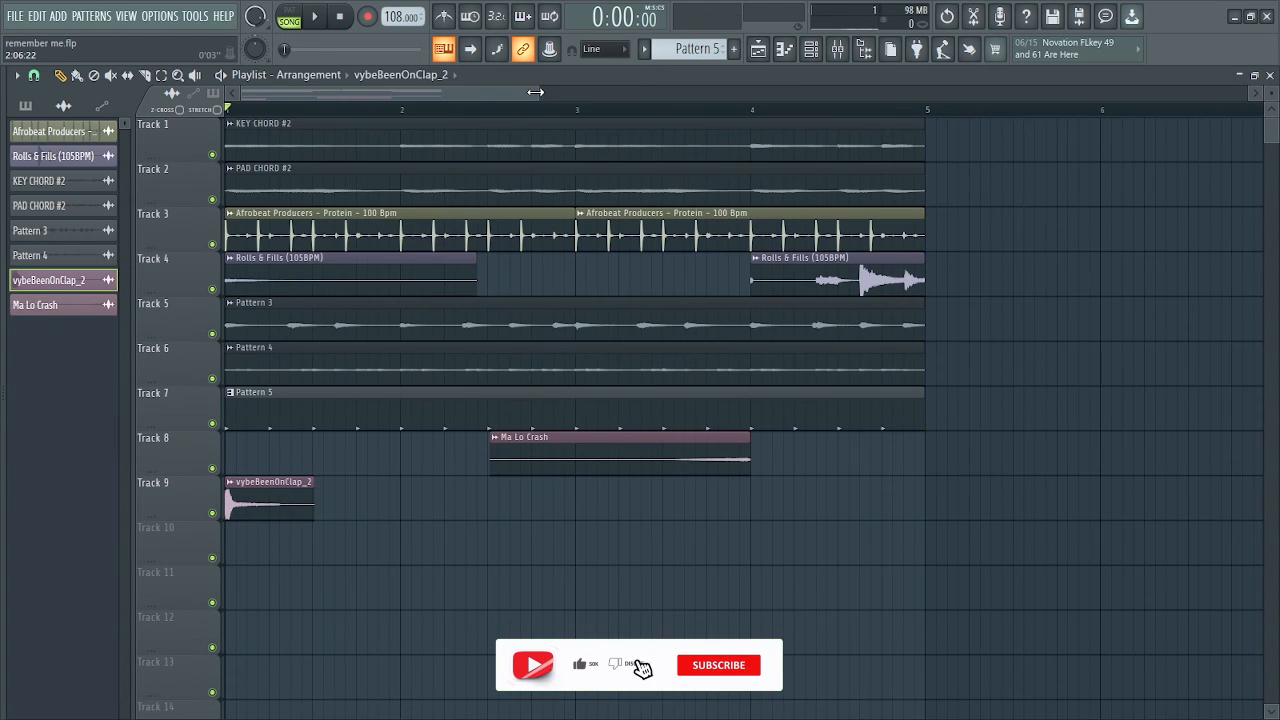
key("space")
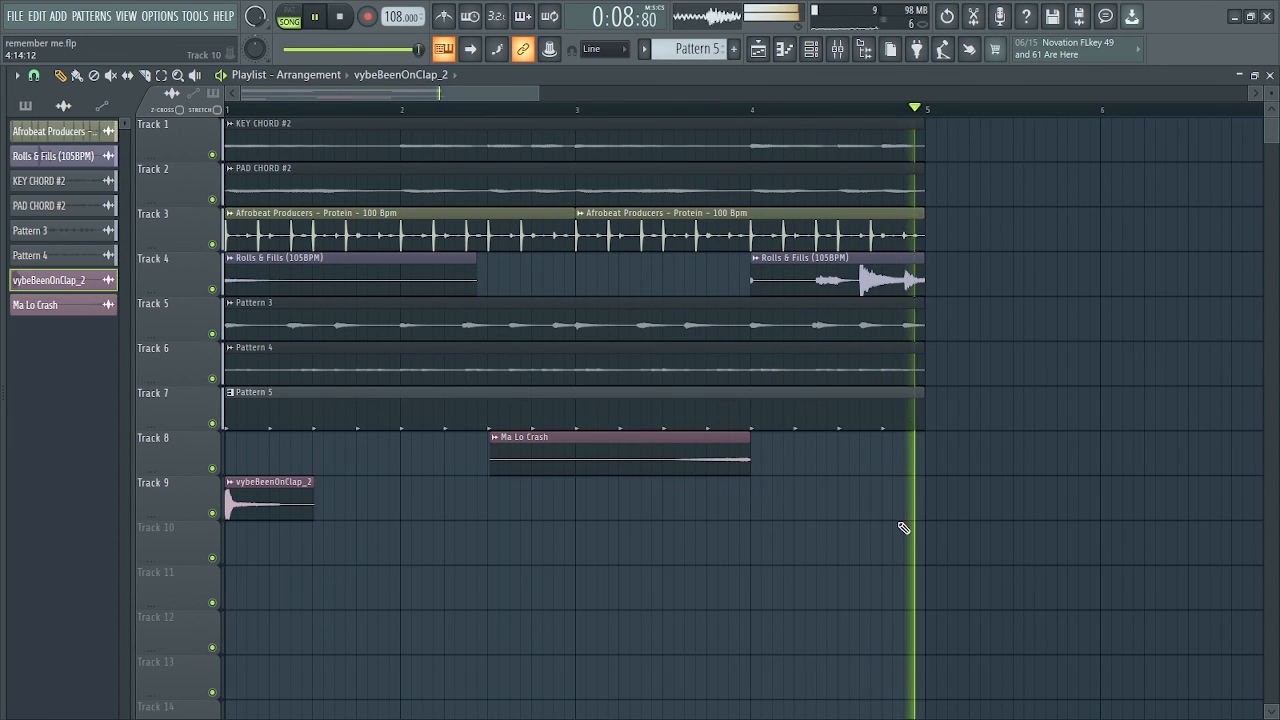
key("F9")
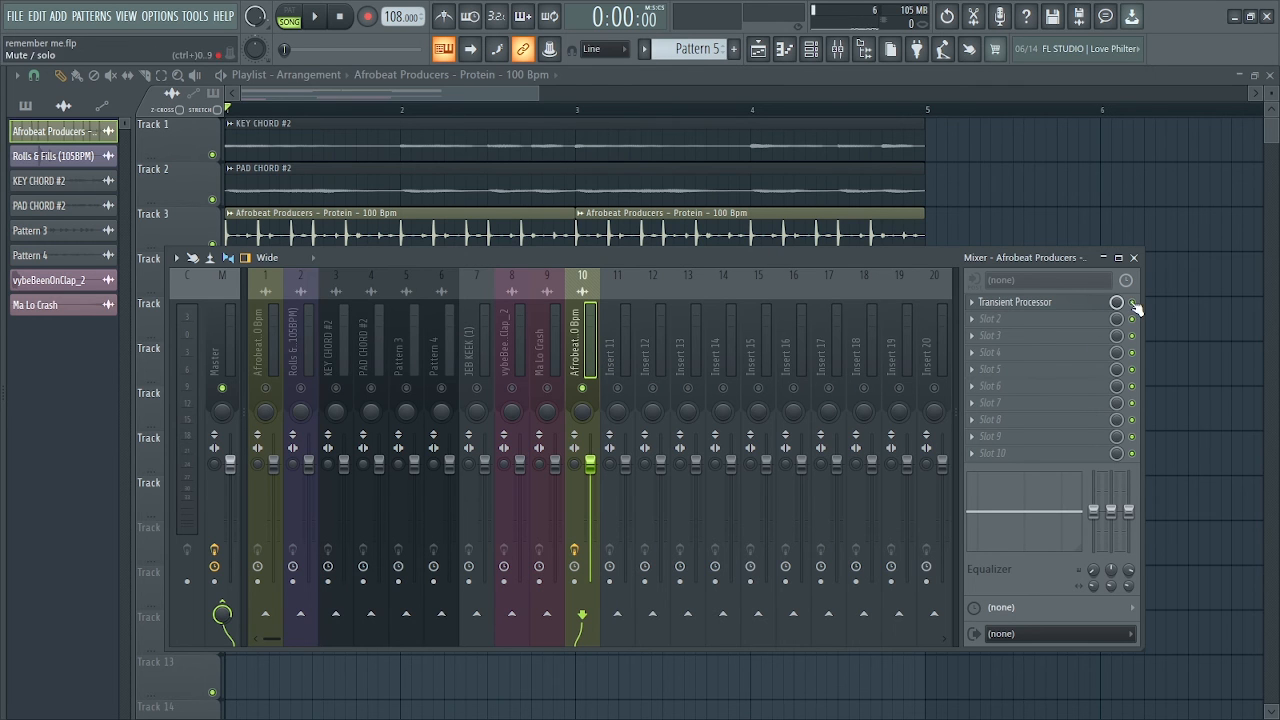
left_click(973, 304)
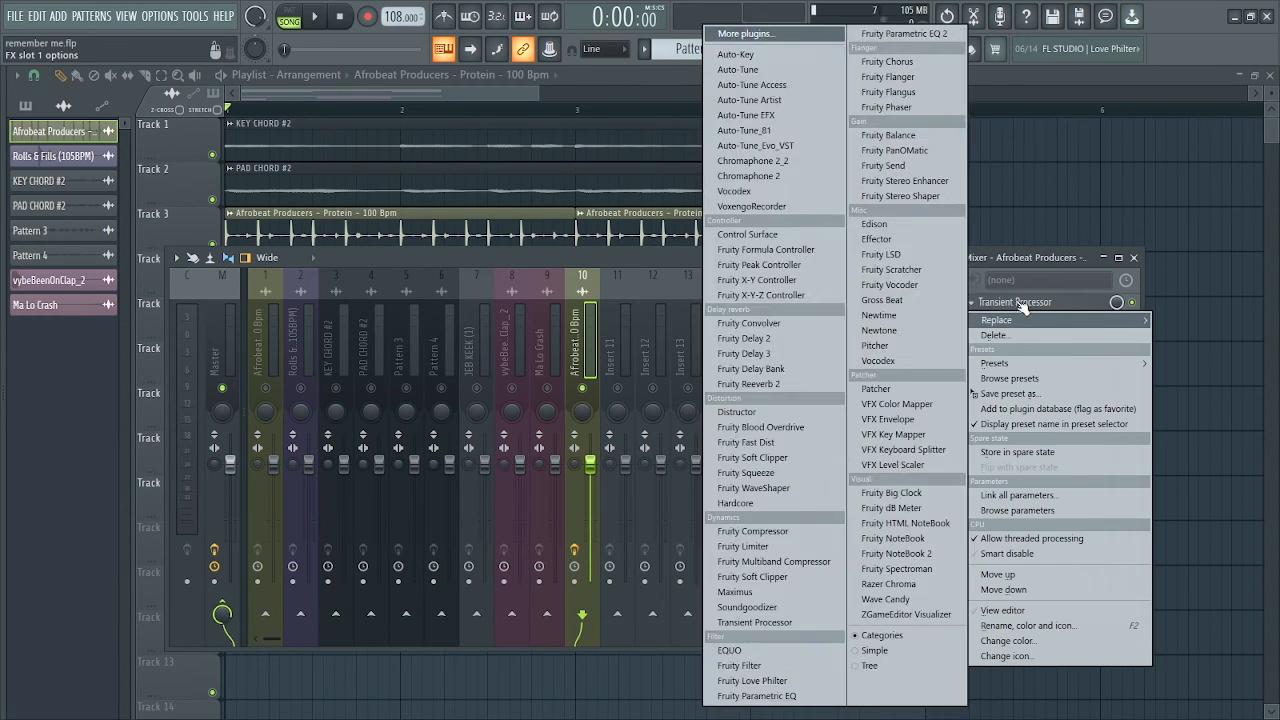
left_click(1023, 305)
left_click(1017, 304)
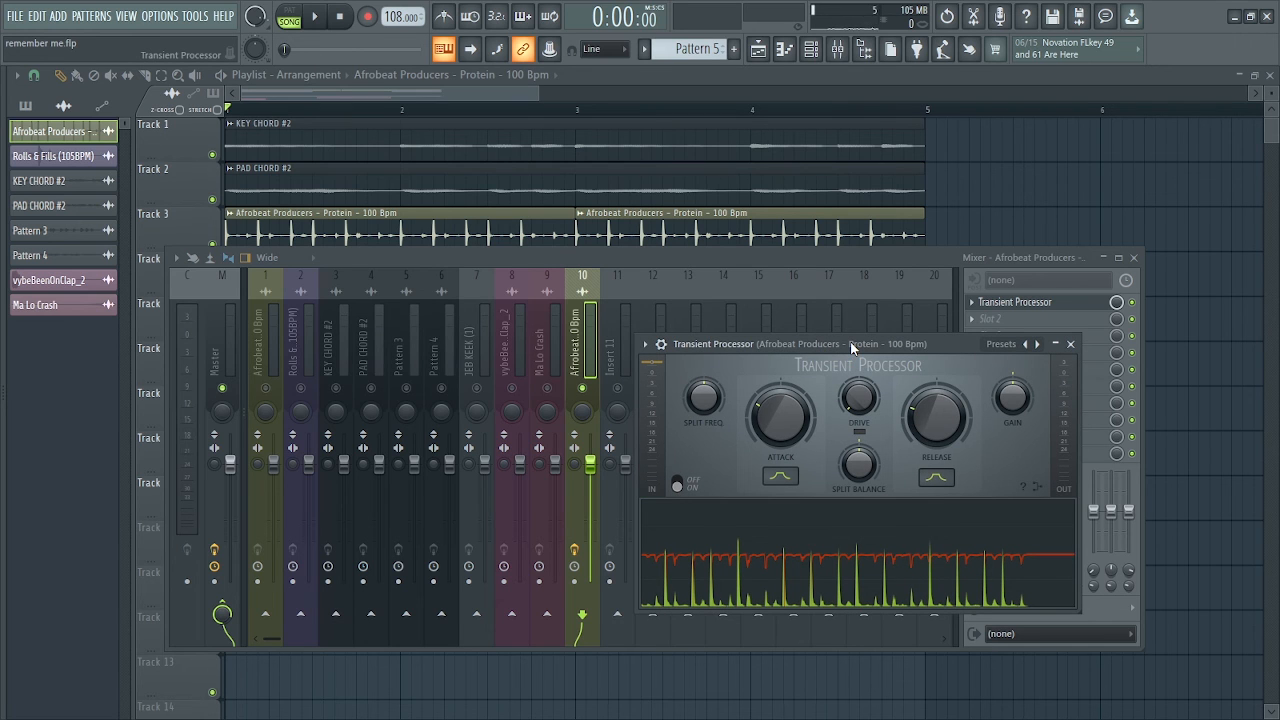
key("space")
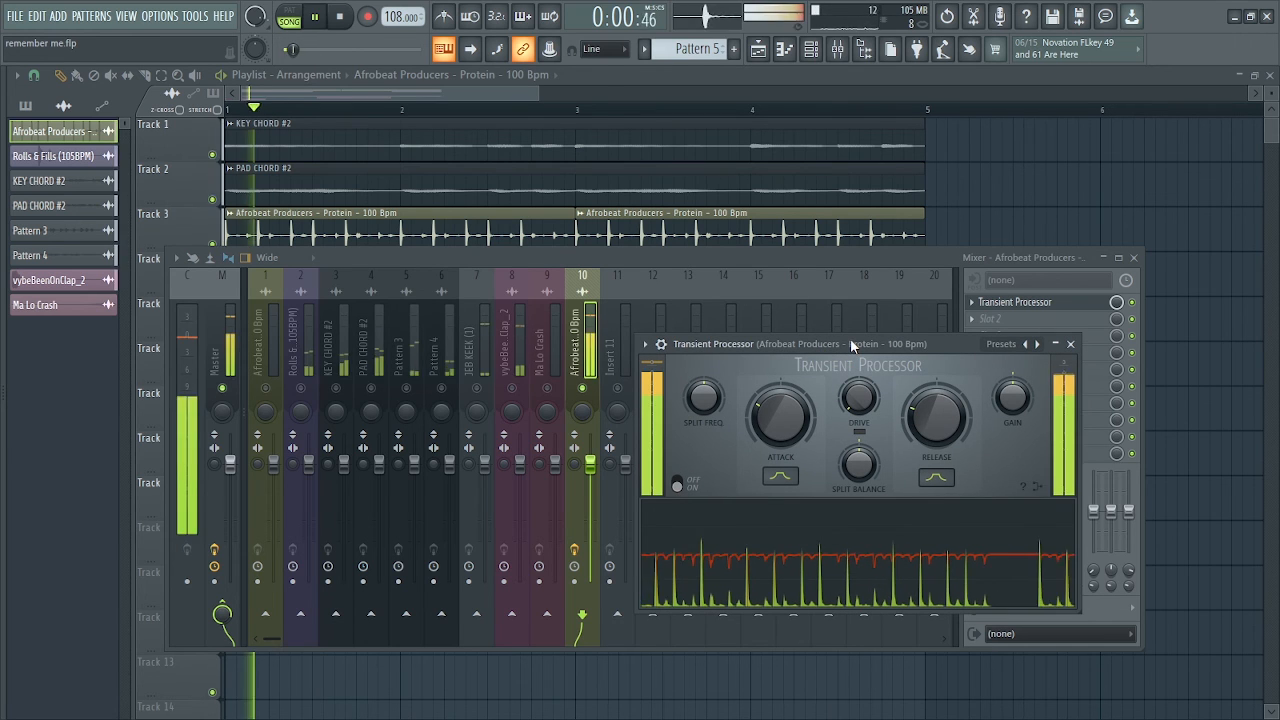
key("space")
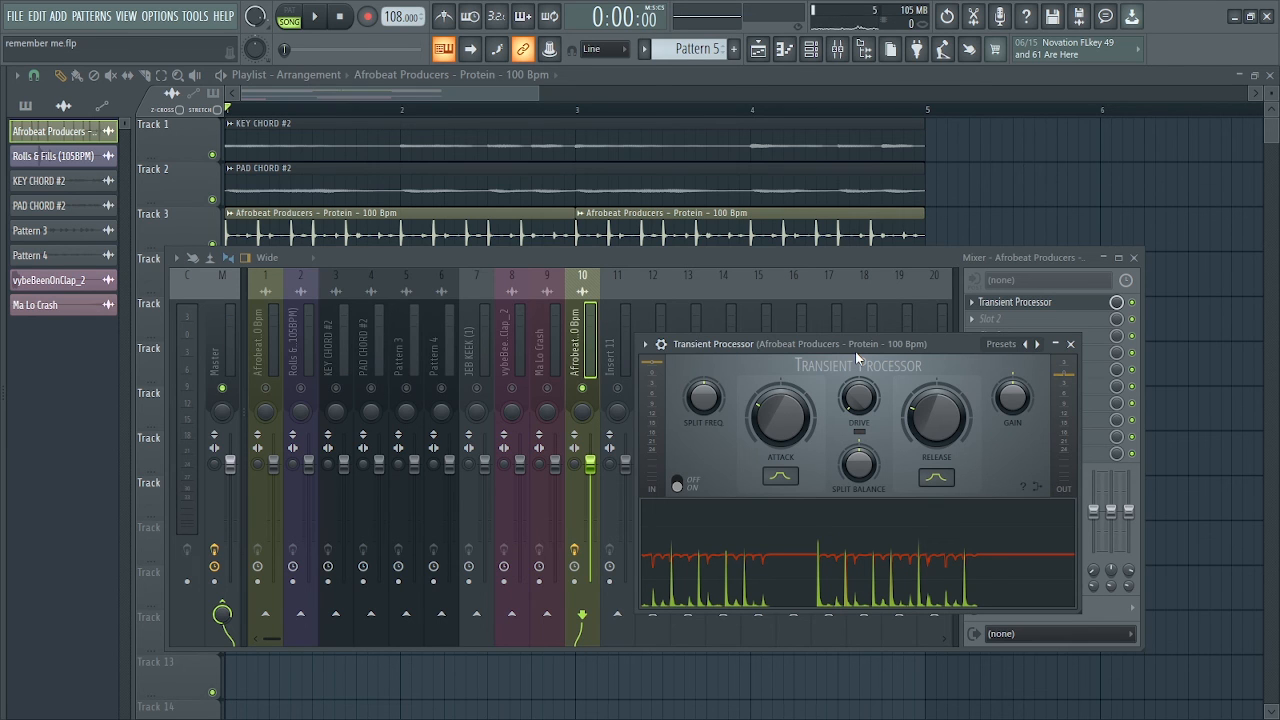
Adjust the Transient Processor's release on mixer track 10 and bypass the effect to compare the loop without it
left_click_drag(893, 343, 611, 376)
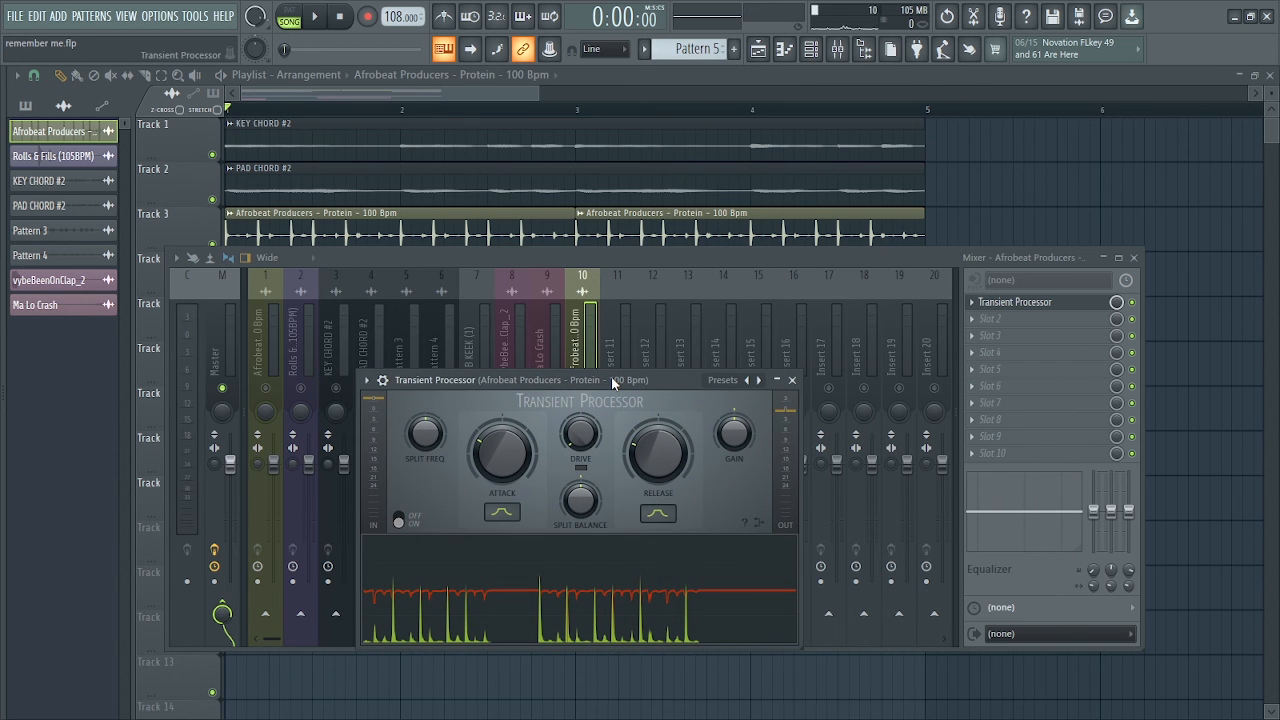
key("space")
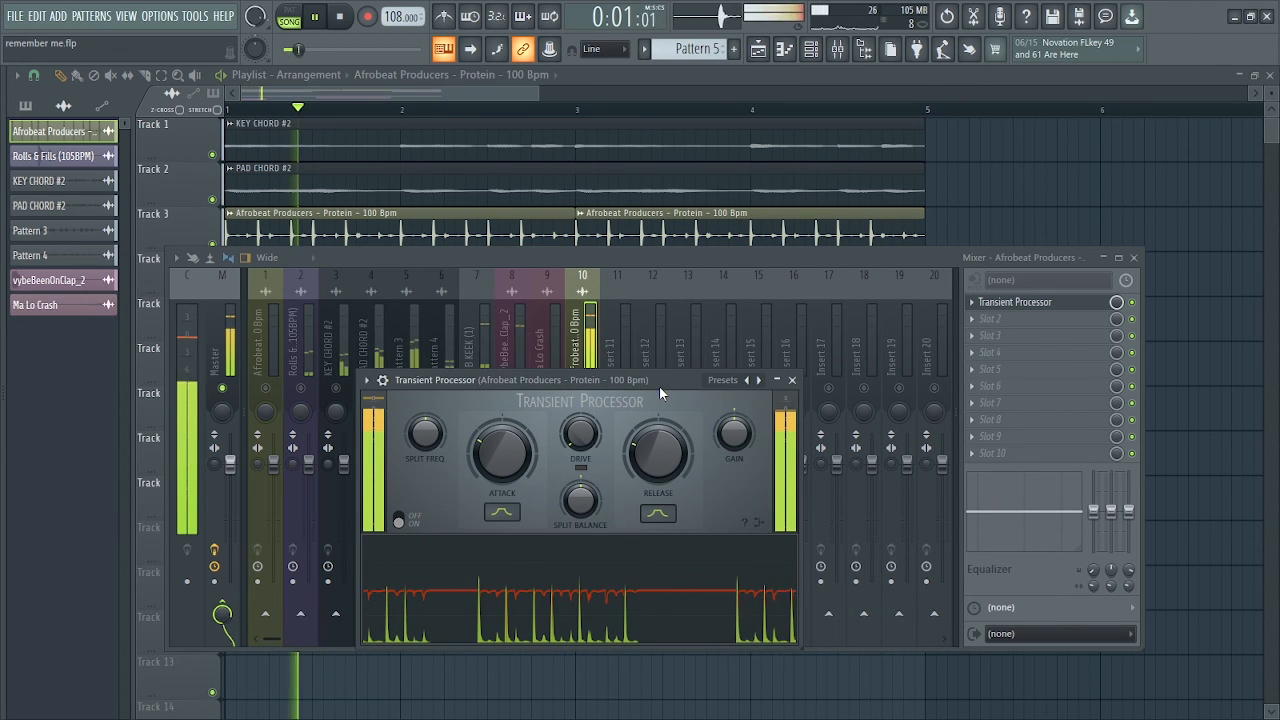
mouse_move(645, 457)
left_mouse_down()
mouse_move(645, 445)
mouse_move(645, 463)
left_mouse_up()
key("space")
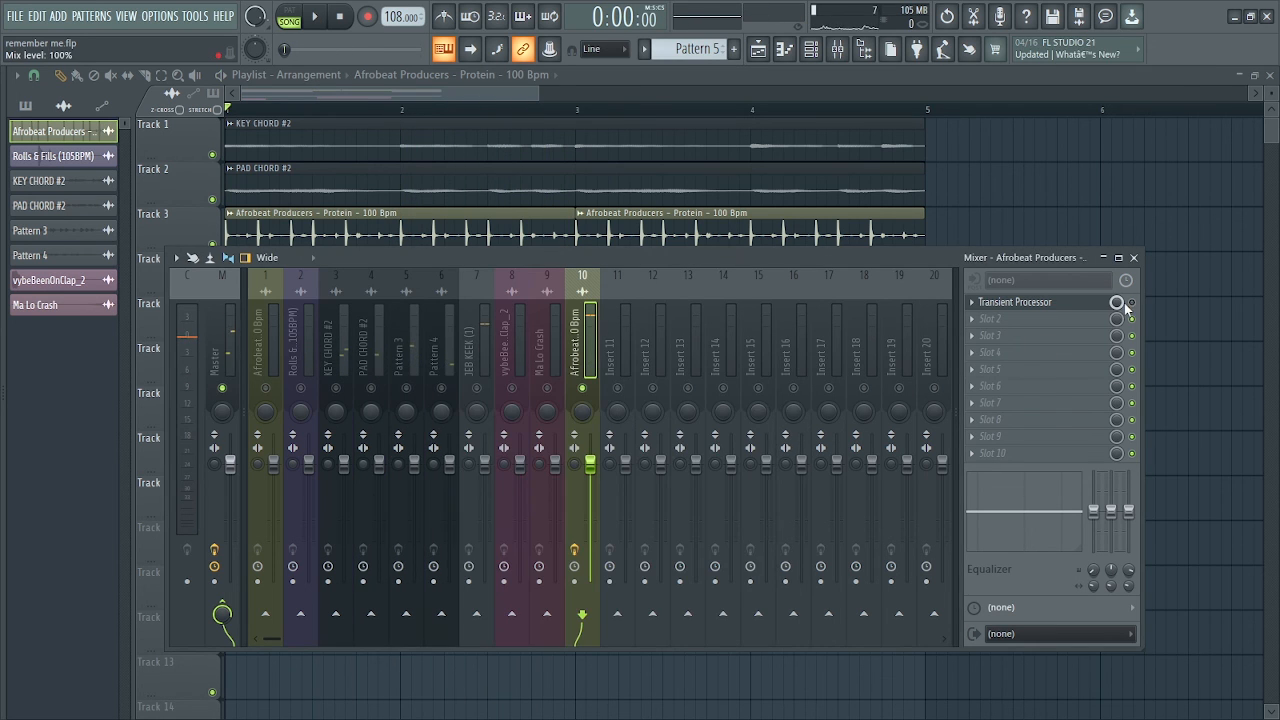
key("space")
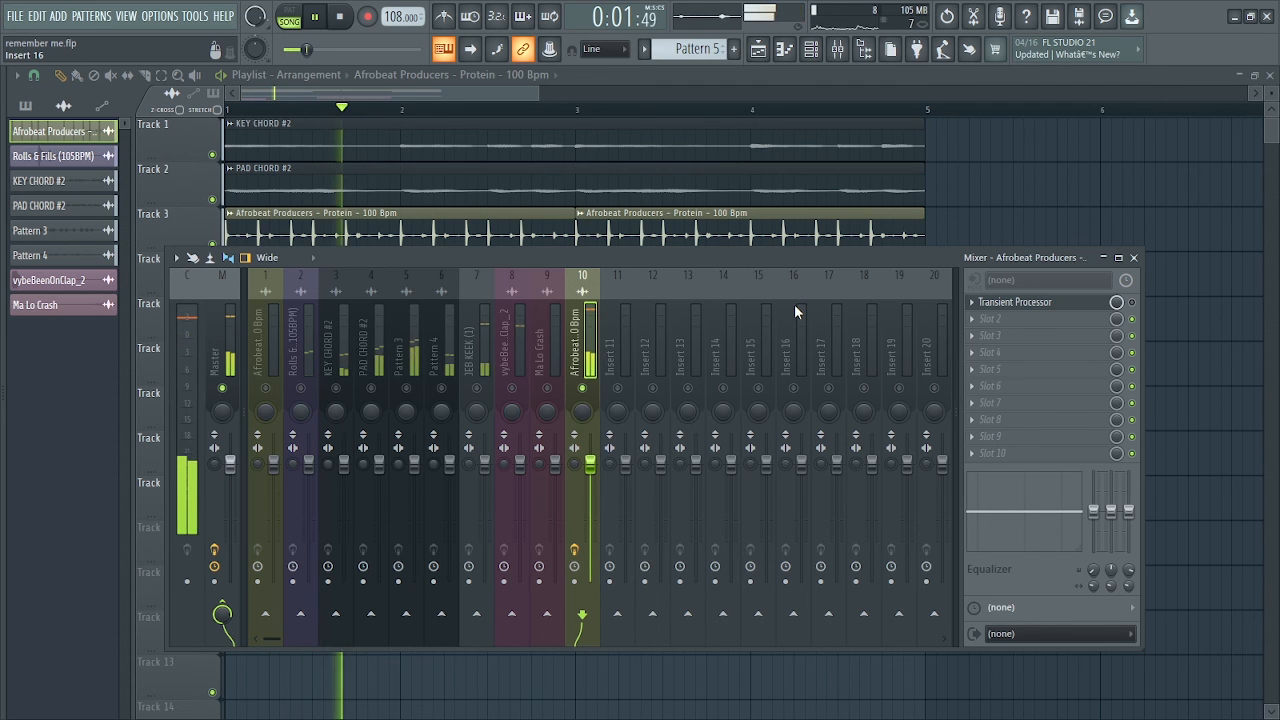
key("space")
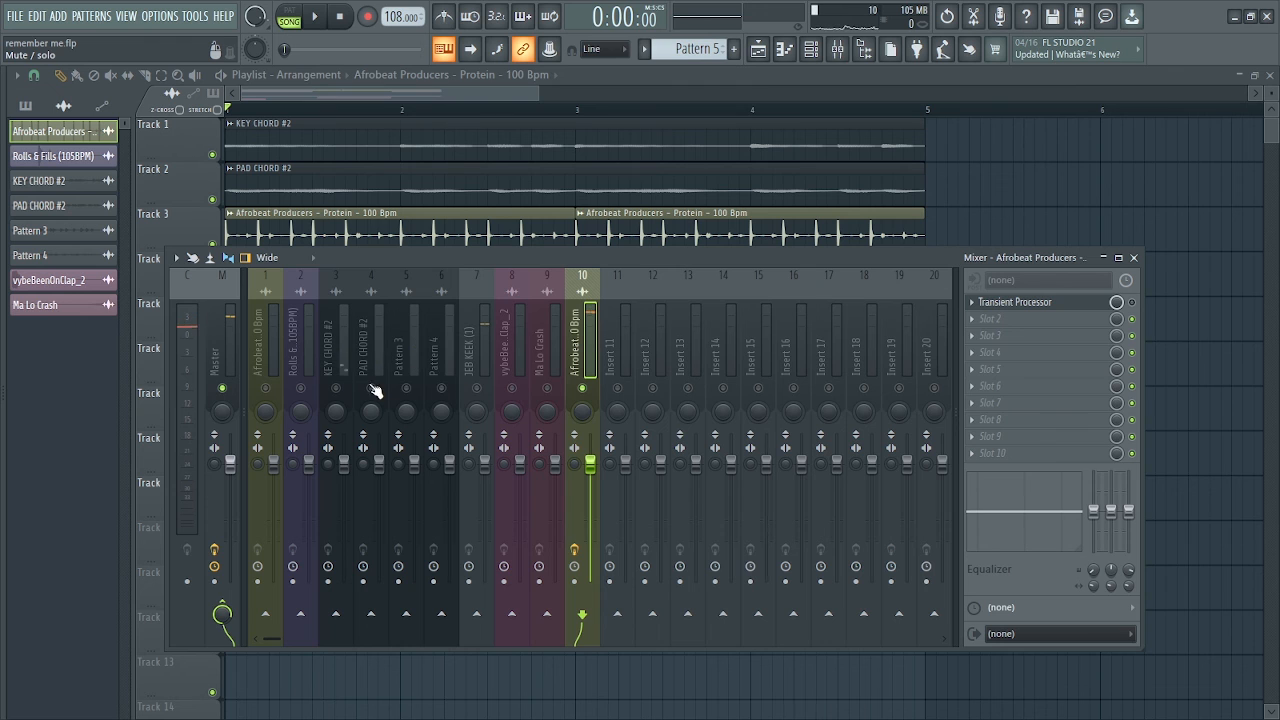
On the soloed JEB KEEK (1) mixer track, set stereo separation to 100% merged and the high EQ band to -18.0 dB
left_click(483, 393)
key("space")
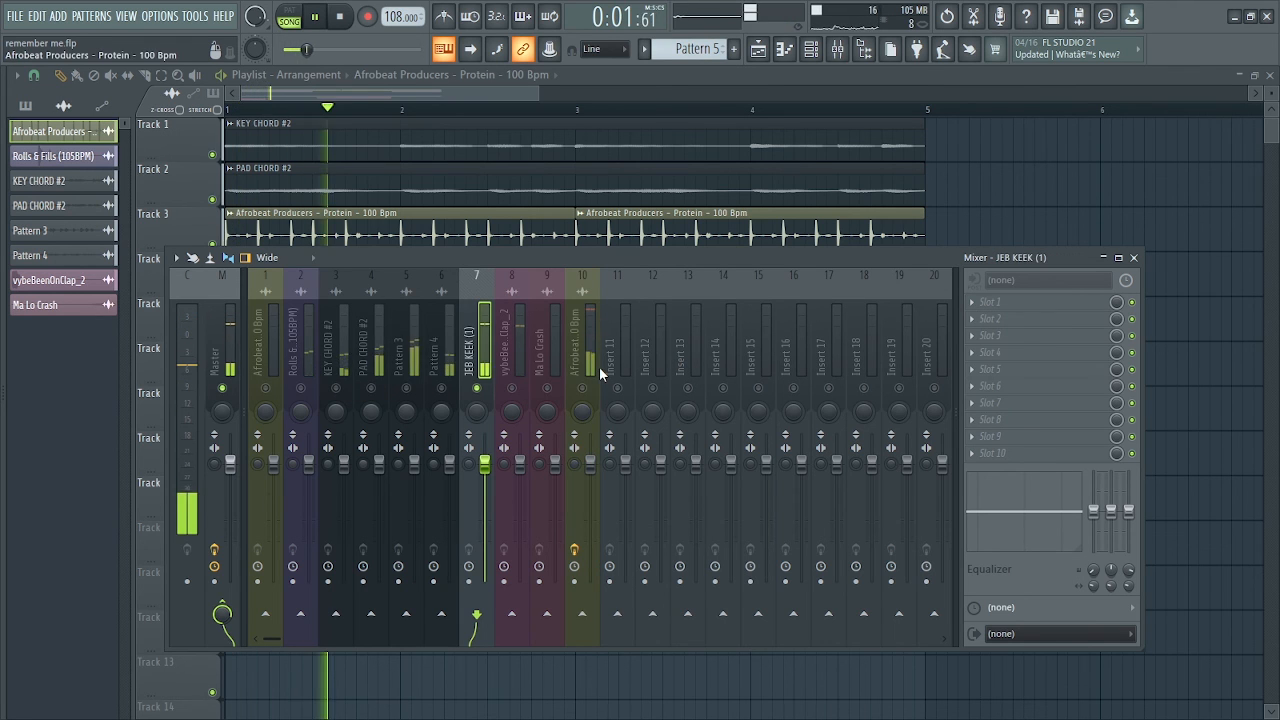
key("space")
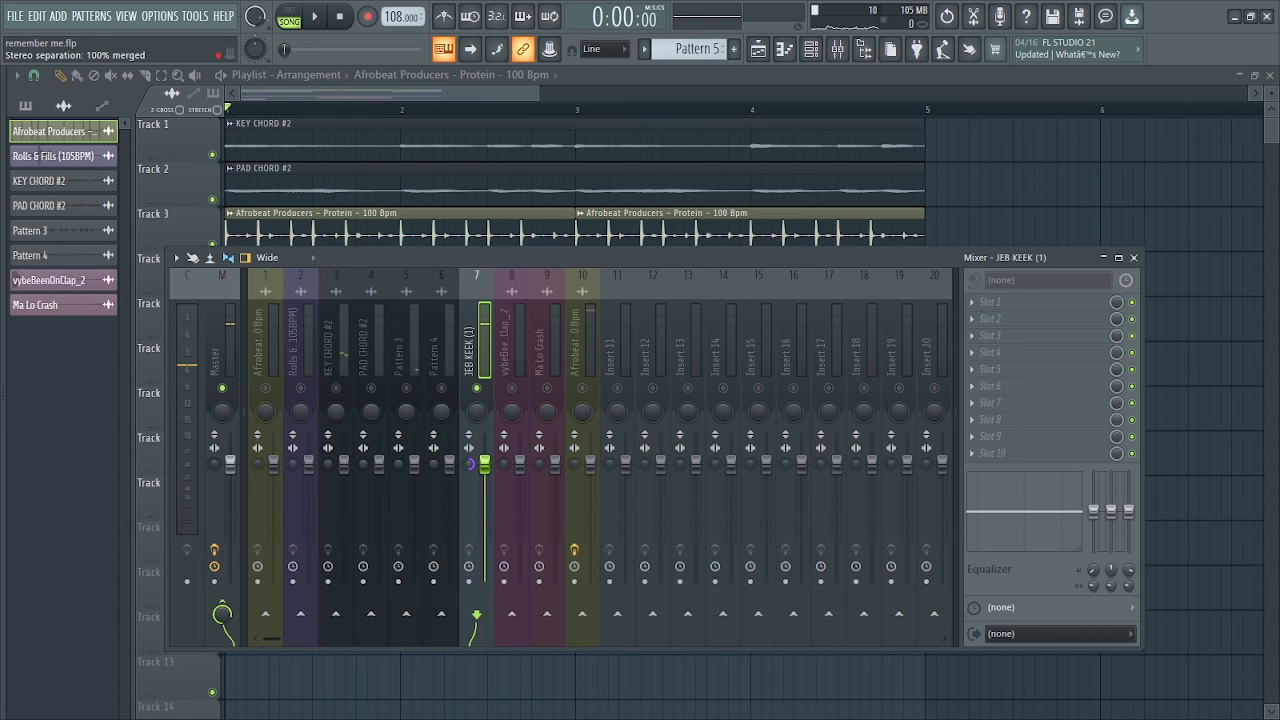
left_click_drag(1128, 512, 1068, 528)
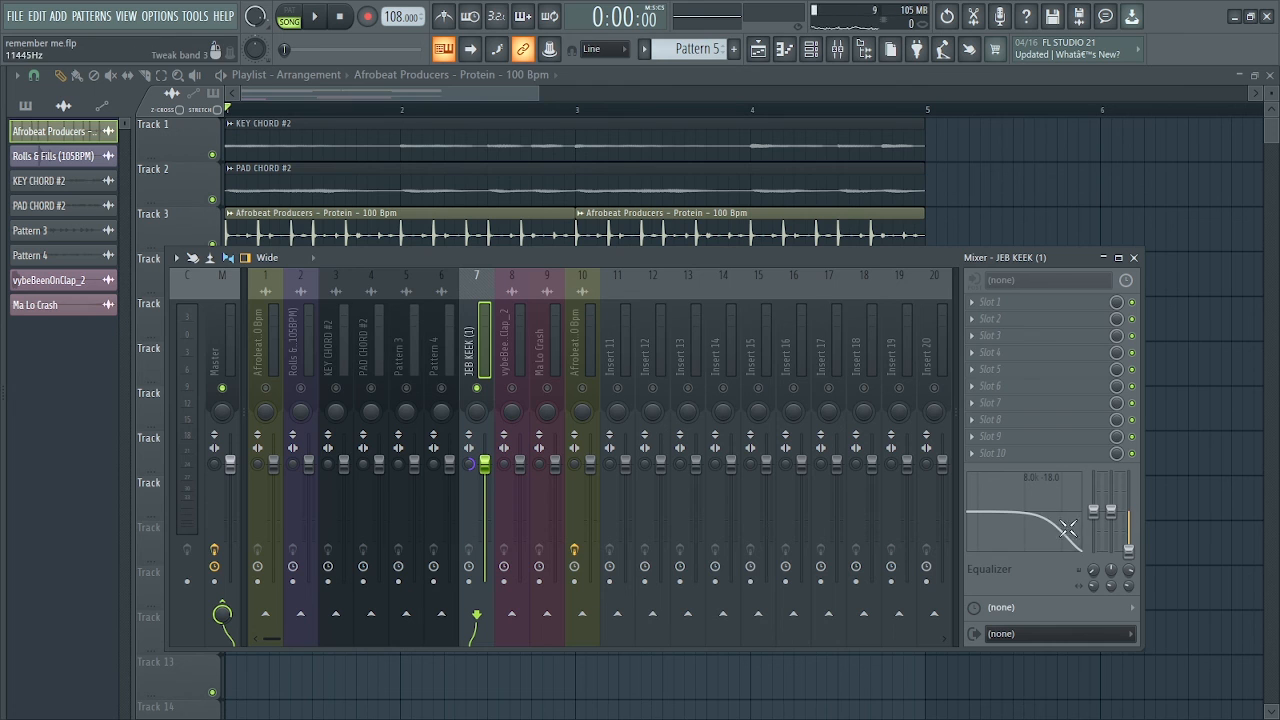
key("space")
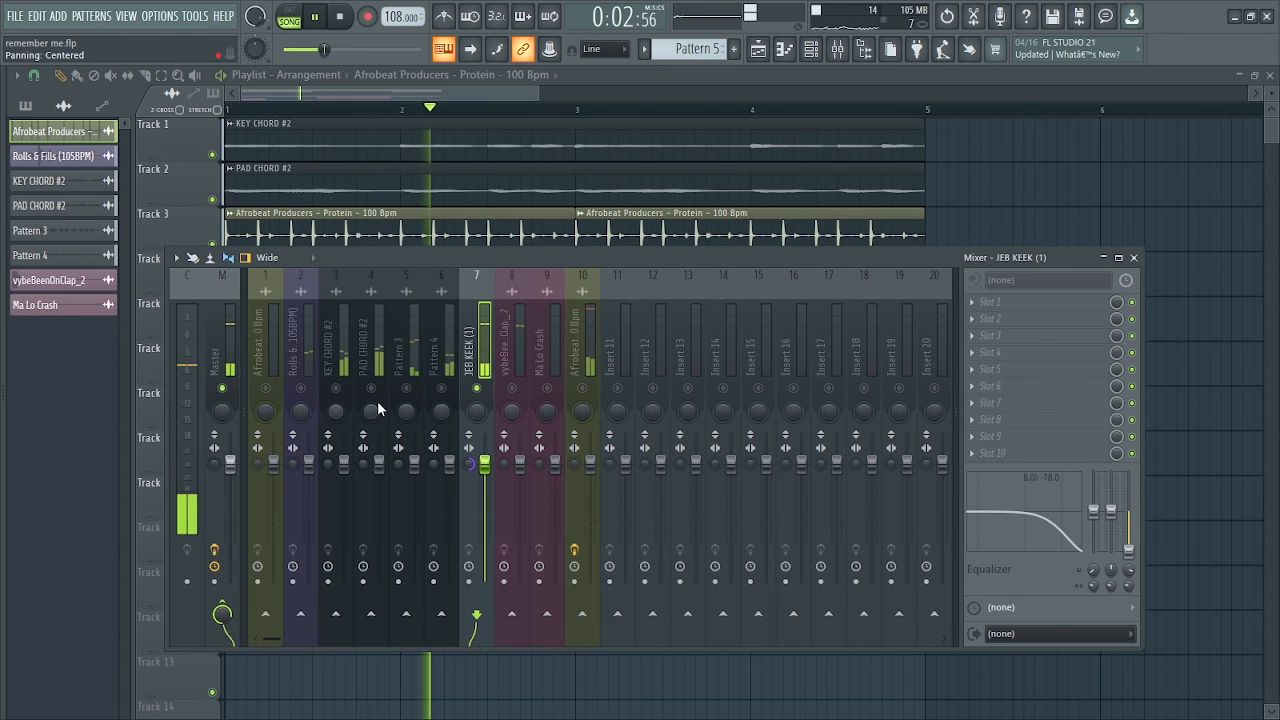
key("space")
Solo the PAD CHORD #2 mixer track and lower its low shelf EQ band to -12.1 dB while auditioning the sound
left_click(224, 365)
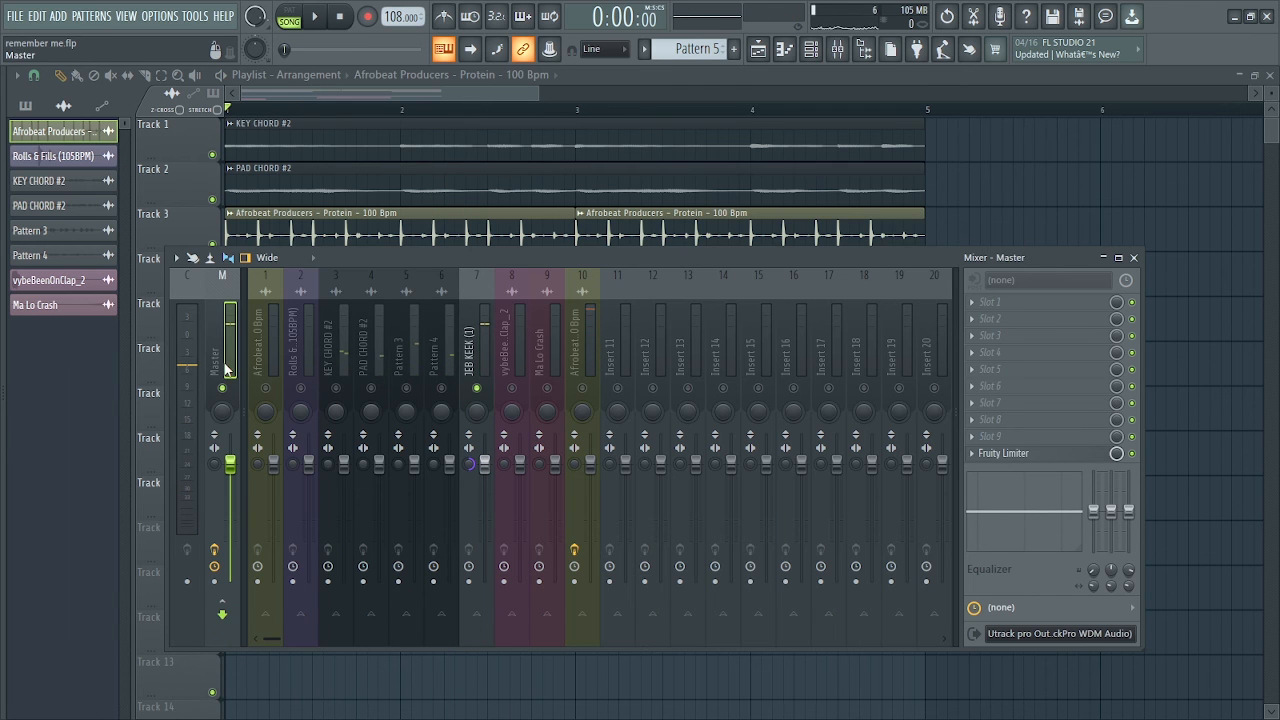
key("space")
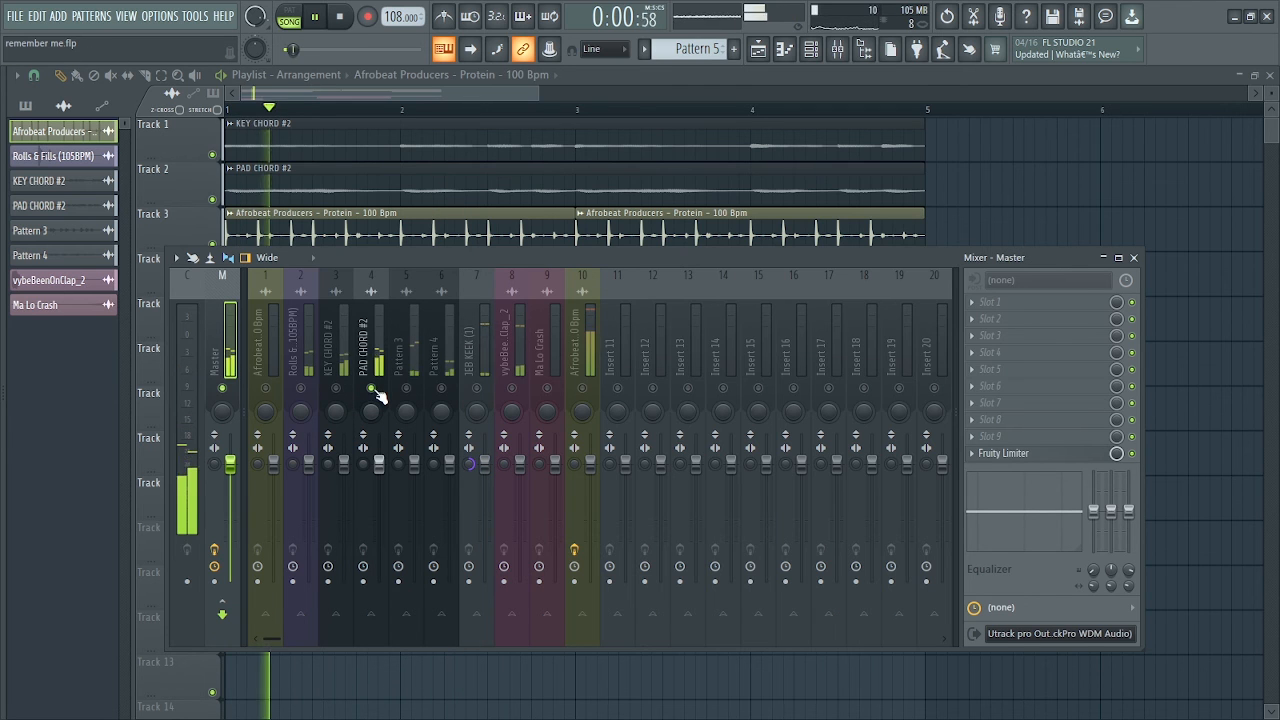
left_click(376, 372)
key("space")
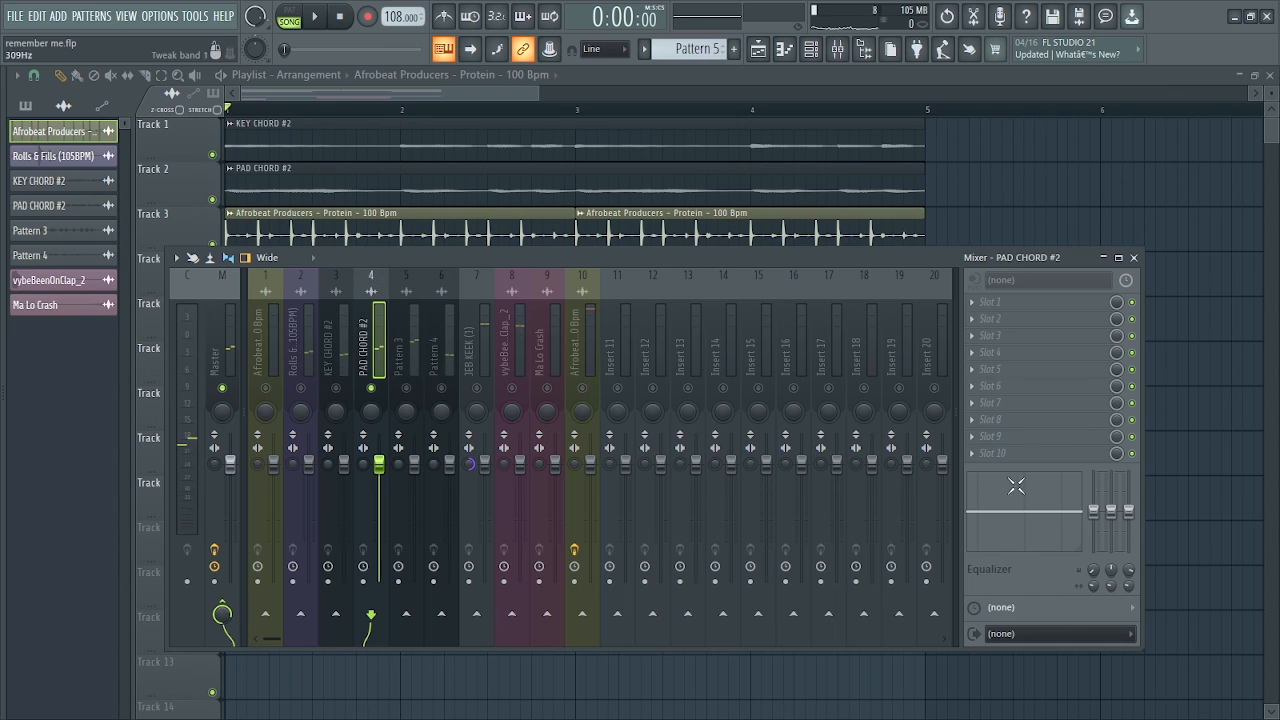
left_click_drag(1101, 512, 1094, 550)
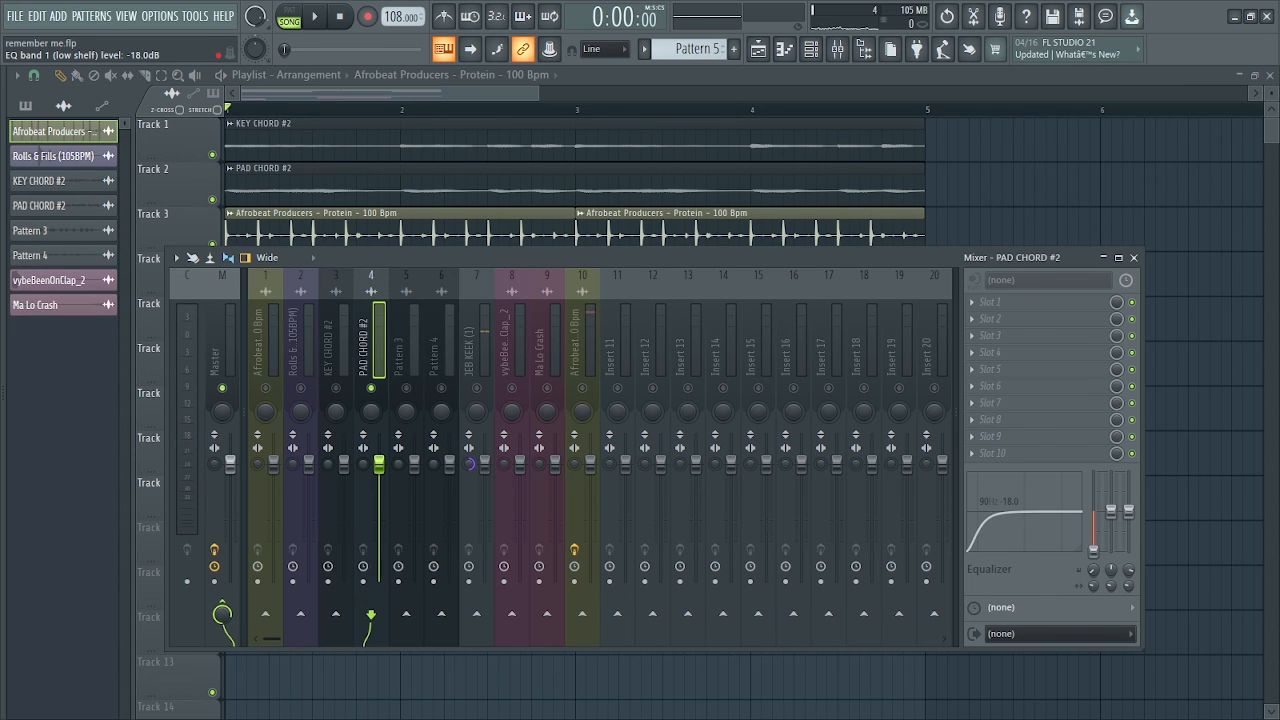
key("space")
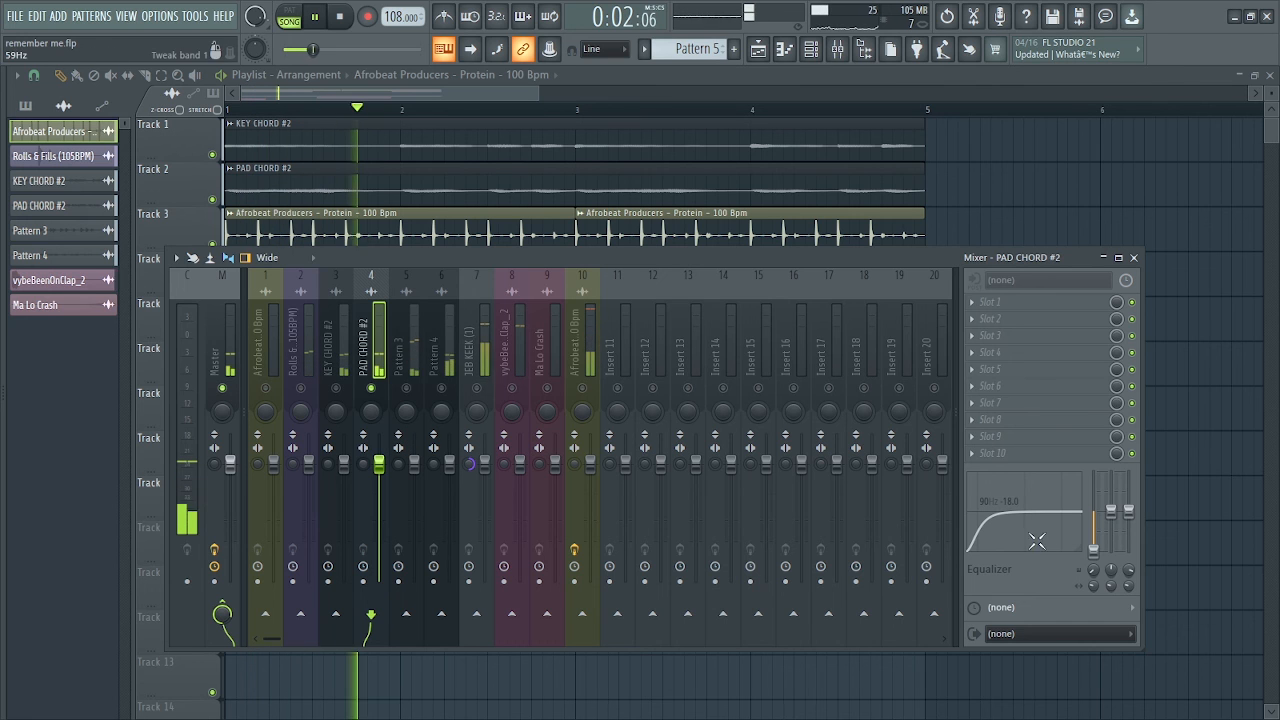
key("space")
left_click_drag(1094, 552, 1094, 546)
key("space")
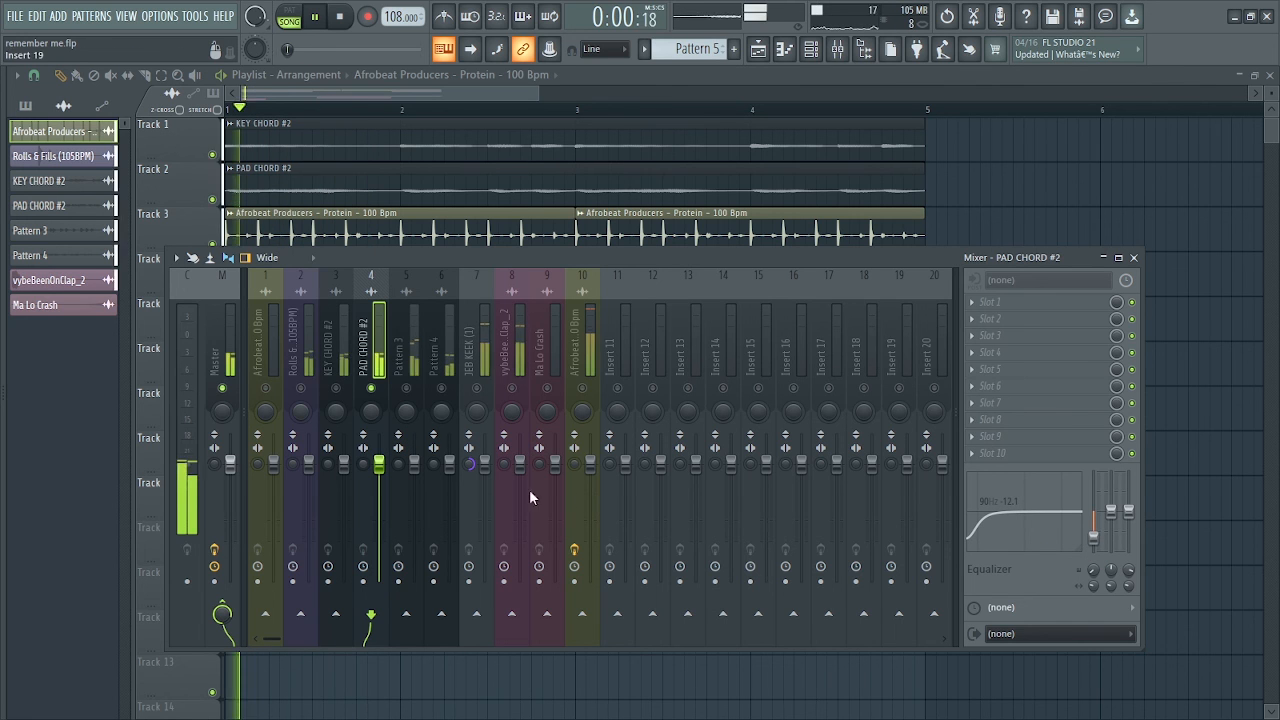
key("space")
Cut the KEY CHORD #2 mixer track's low shelf EQ band to -18.0 dB and listen to it soloed
left_click(341, 388)
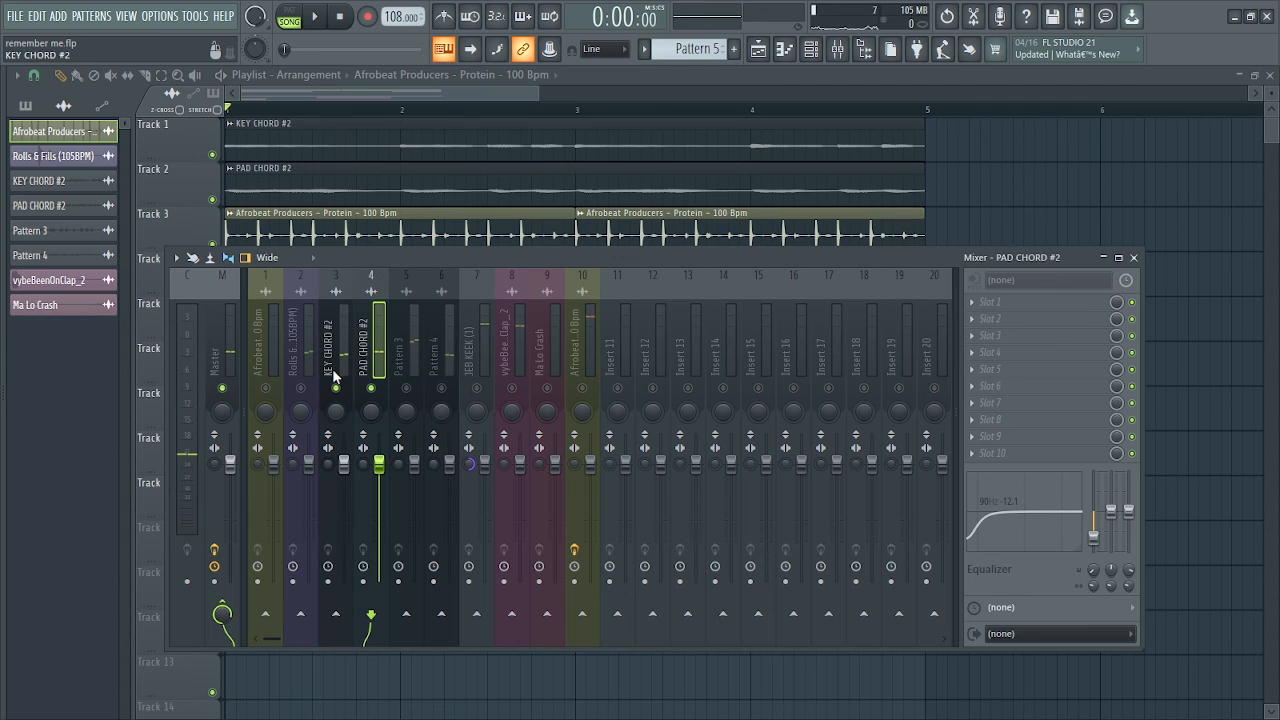
key("space")
key("space")
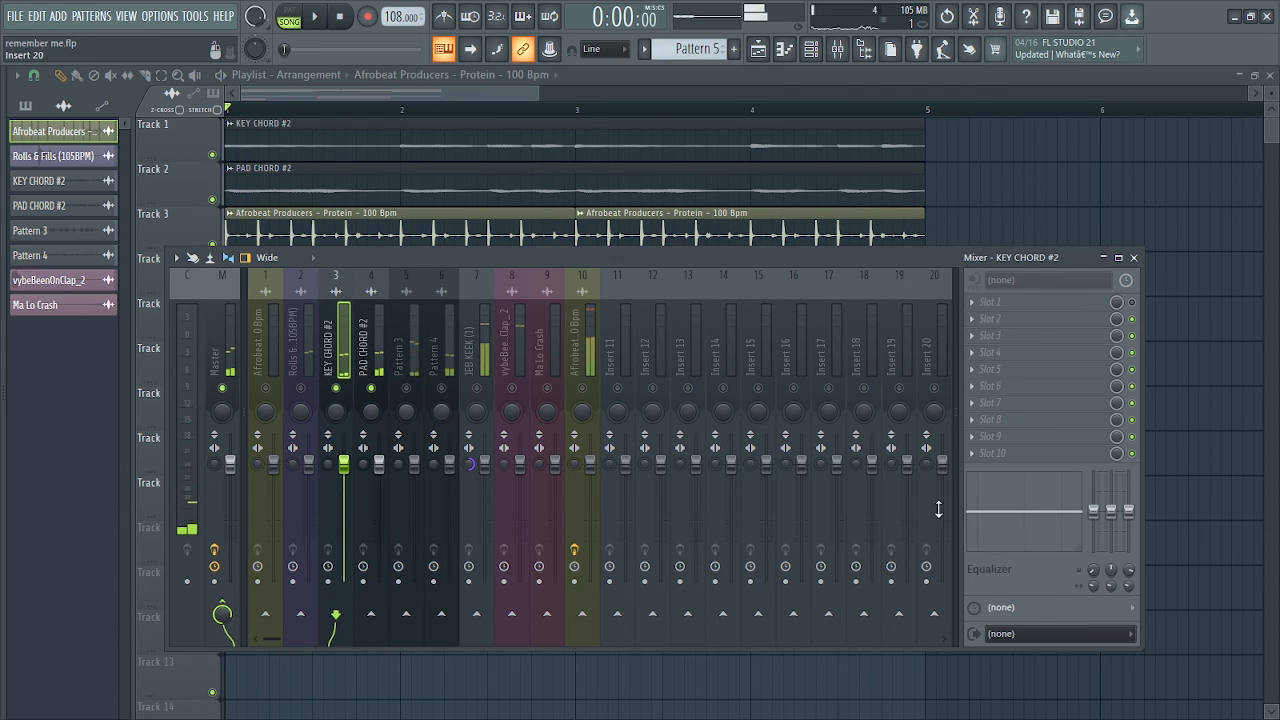
left_click_drag(1094, 510, 1094, 550)
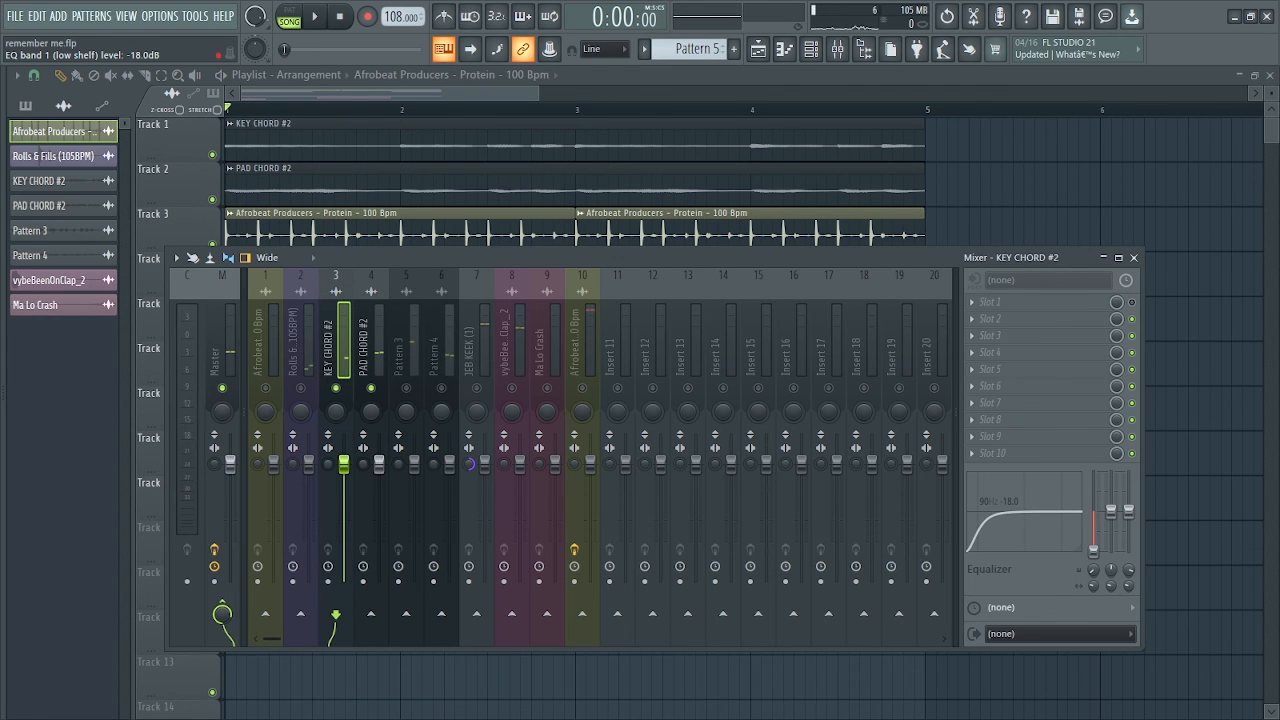
right_click(338, 389)
key("space")
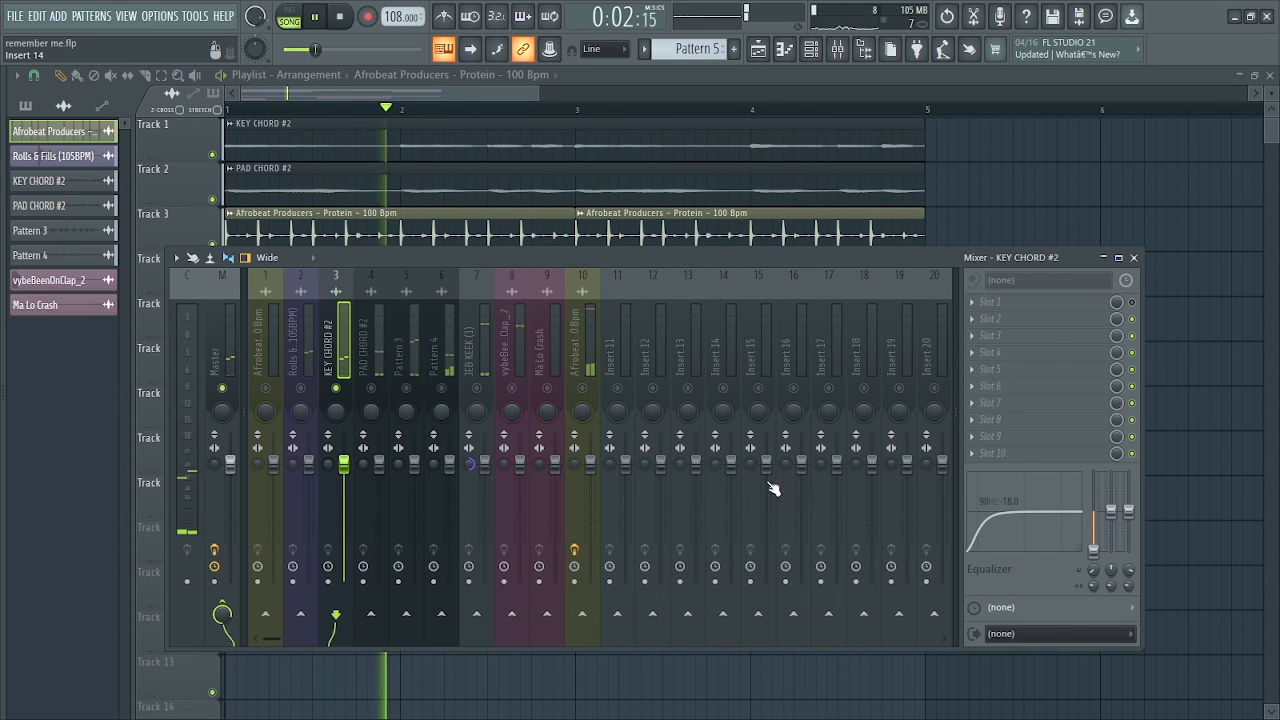
key("space")
left_click_drag(453, 260, 440, 238)
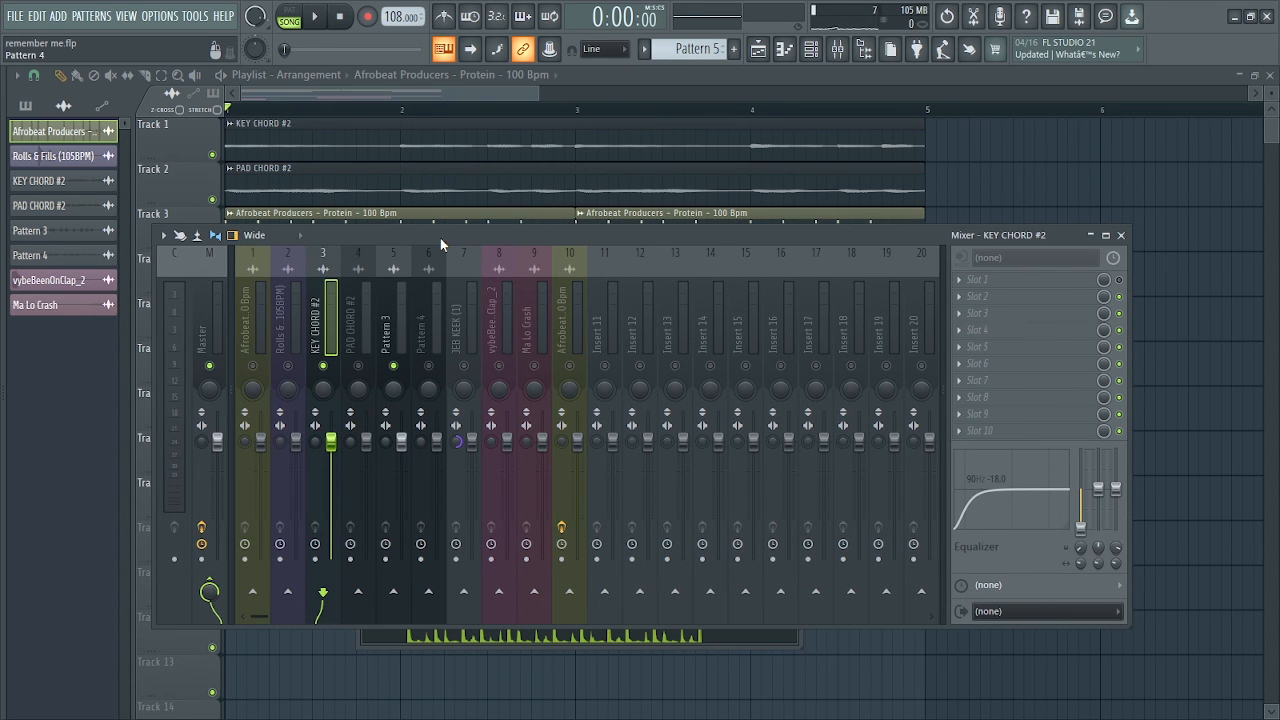
left_click_drag(440, 238, 450, 262)
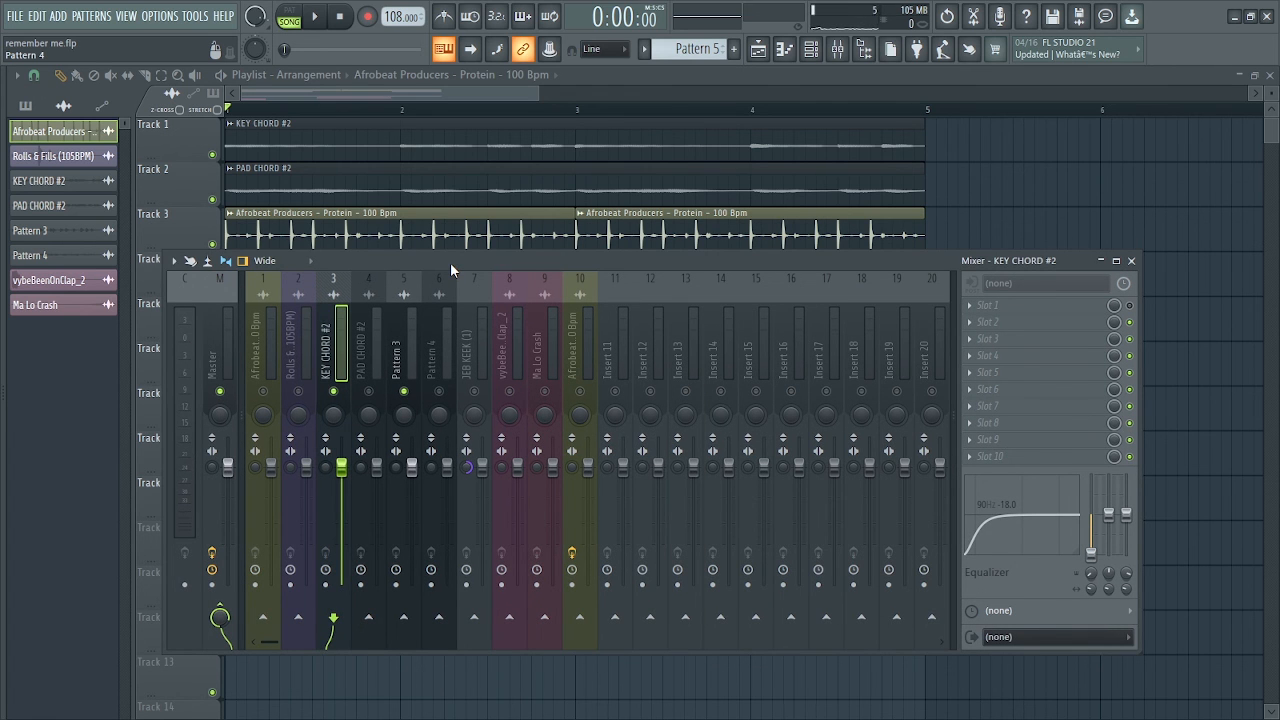
left_click_drag(456, 261, 436, 259)
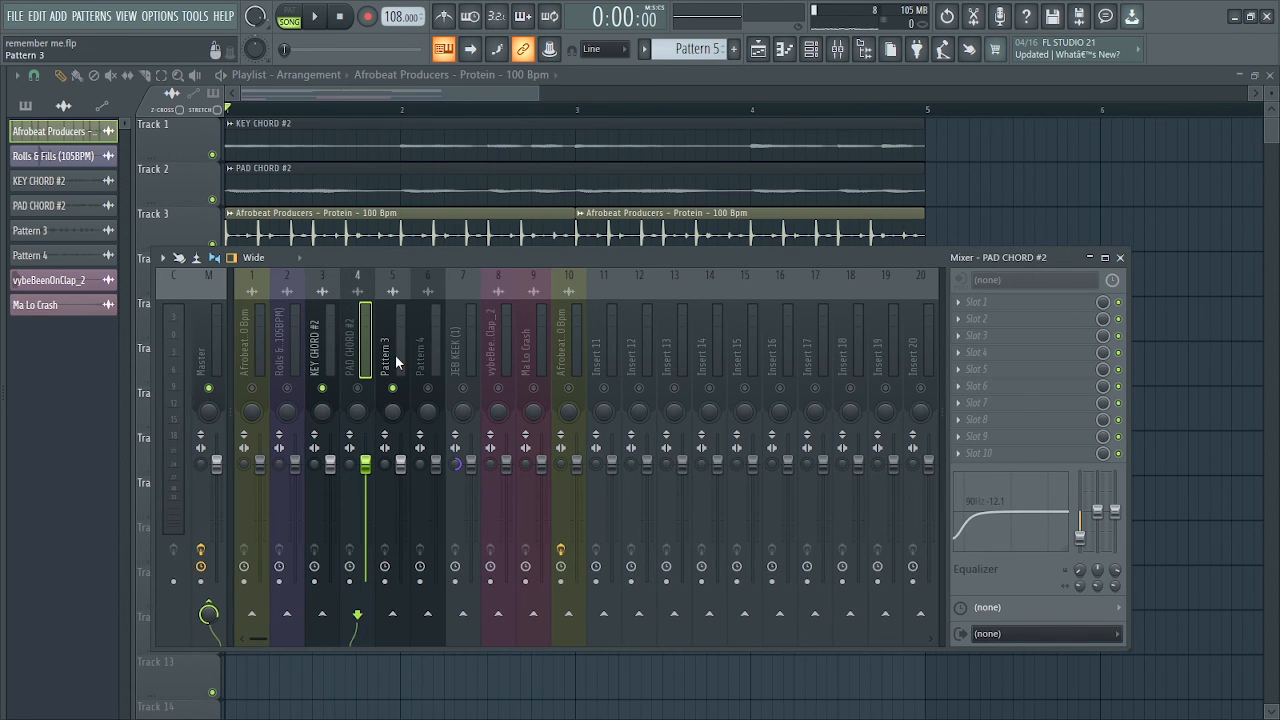
Set the low shelf EQ band to -18.0 dB on the Pattern 3 mixer track and -6.1 dB on vybeBeenOnClap_2
left_click(397, 362)
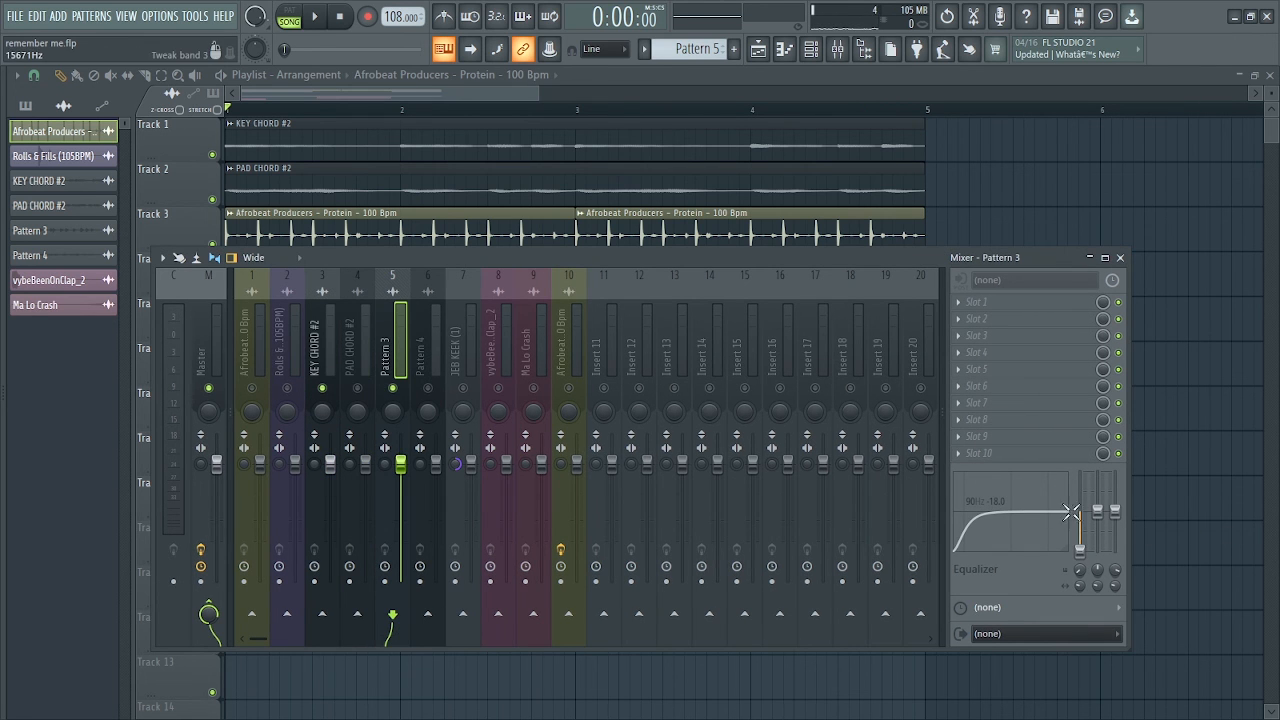
left_click(504, 350)
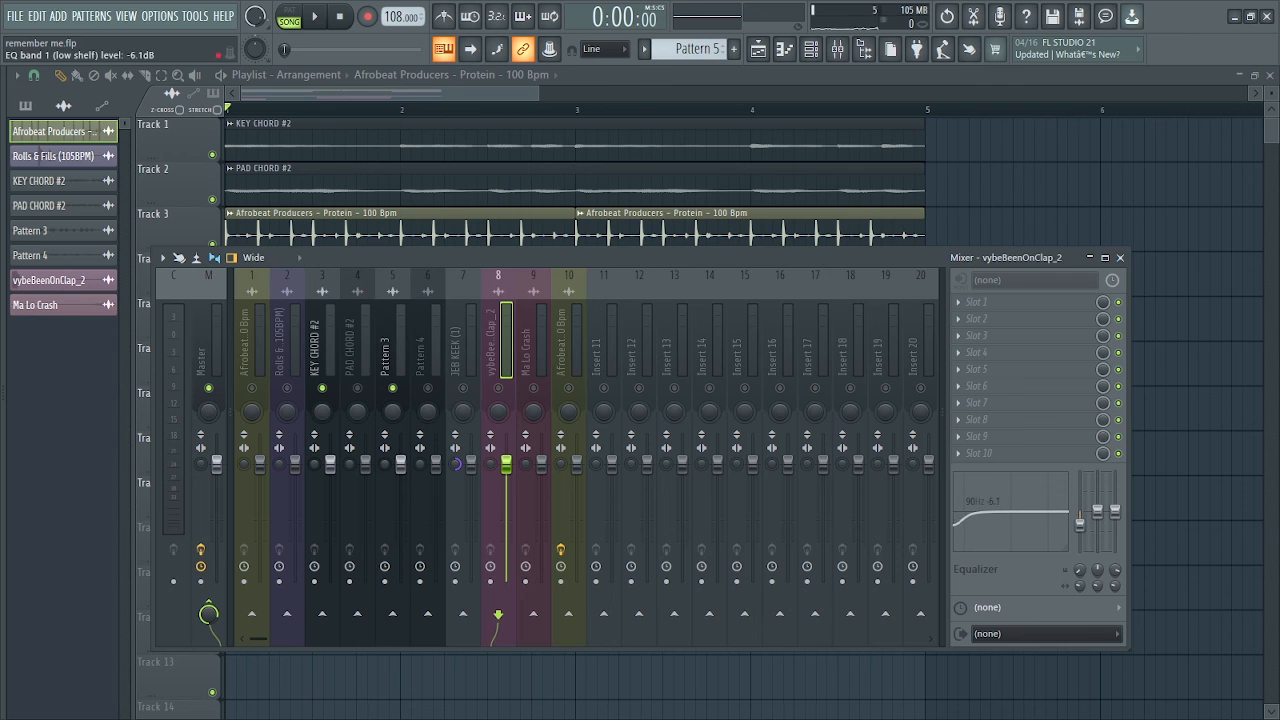
key("space")
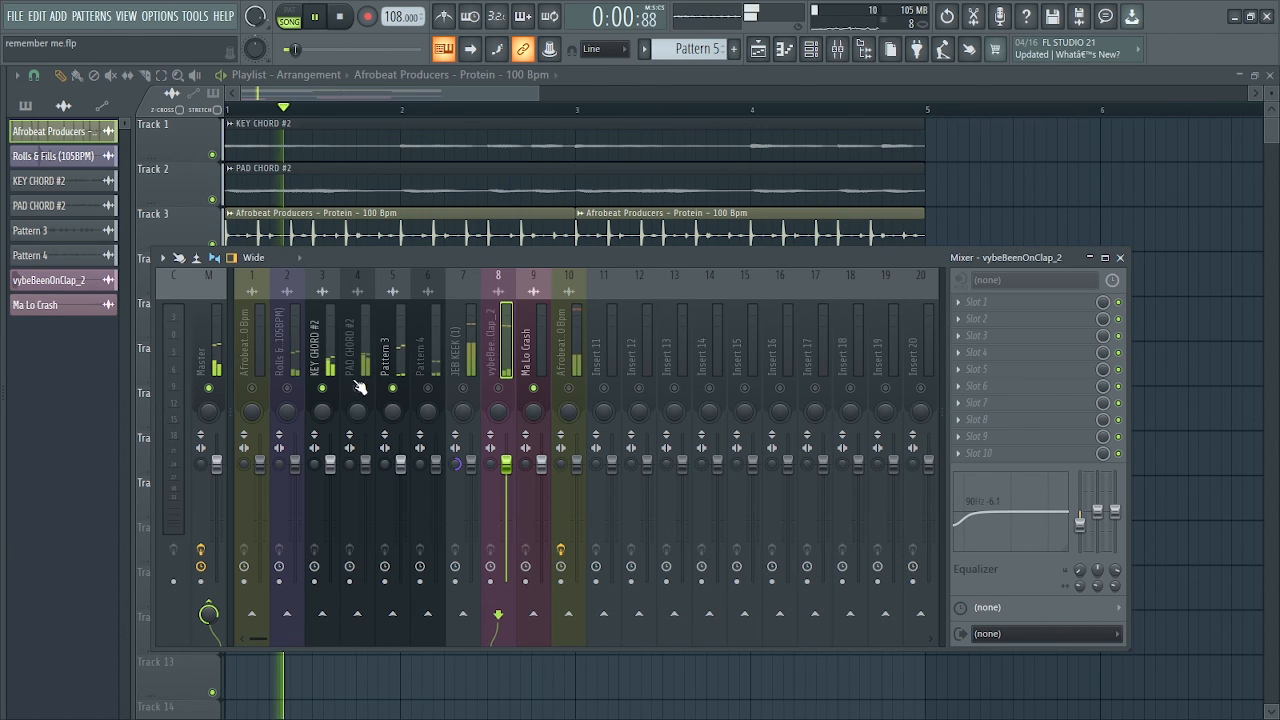
Unmute the PAD CHORD #2 and Pattern 4 mixer tracks, and pan Pattern 4 23% left
left_click(357, 388)
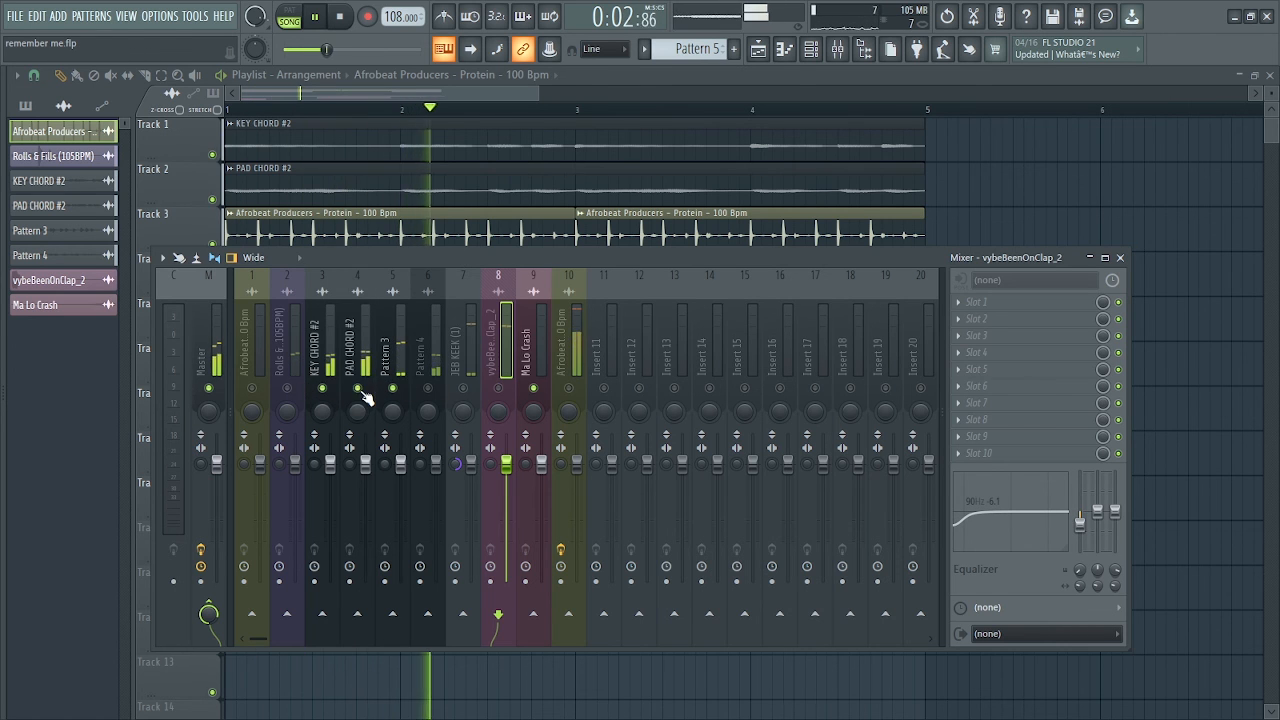
left_click(428, 388)
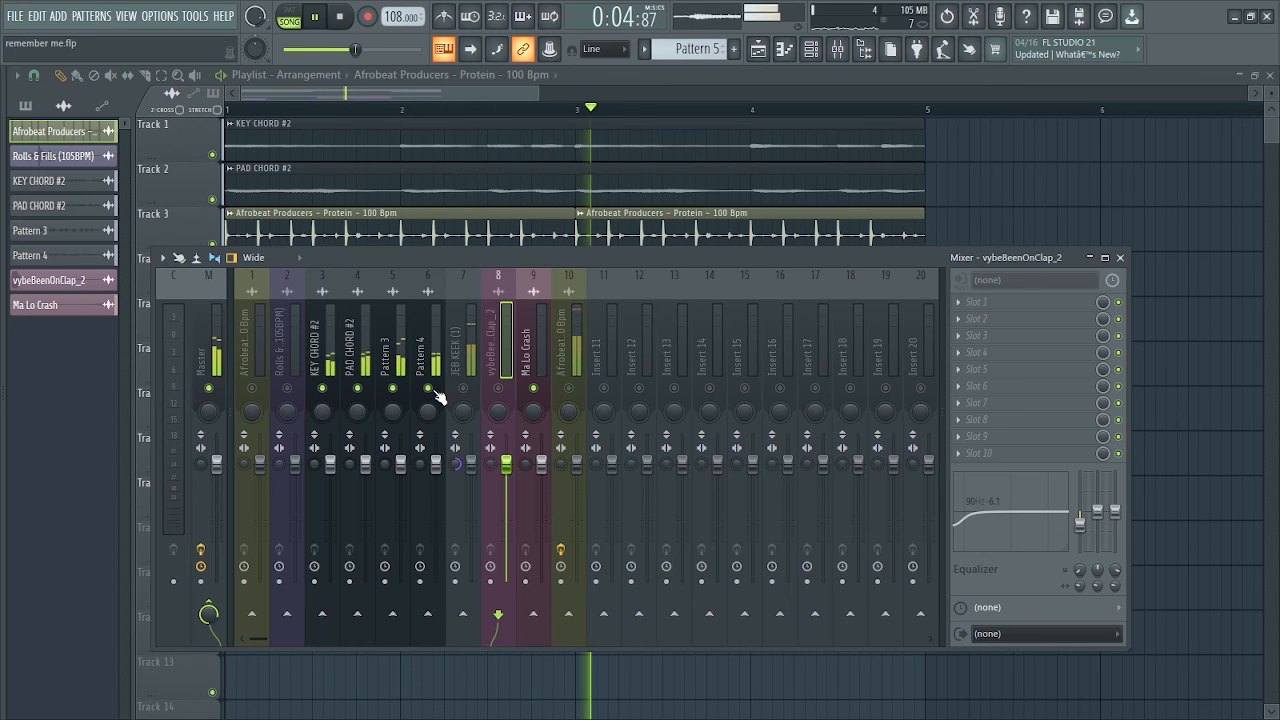
left_click(430, 362)
key("space")
left_click_drag(428, 416, 428, 404)
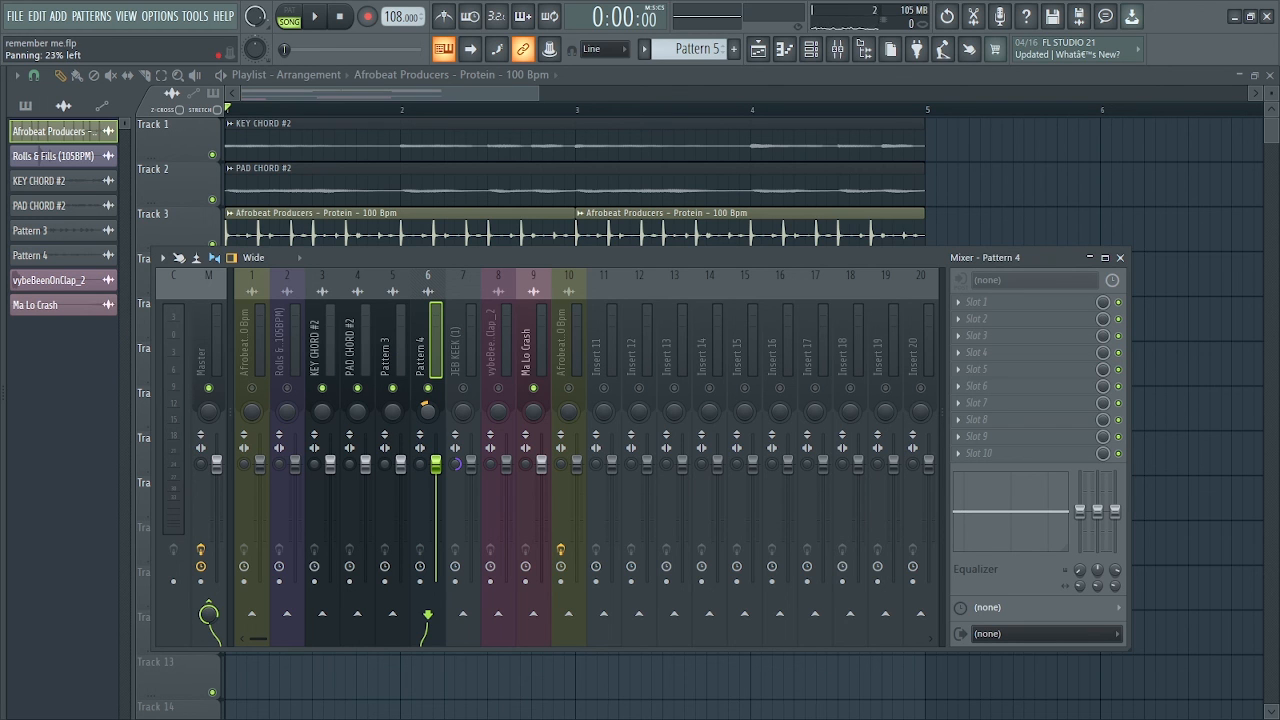
Close the mixer and play the playlist arrangement from the start to hear the mix
key("F9")
key("F9")
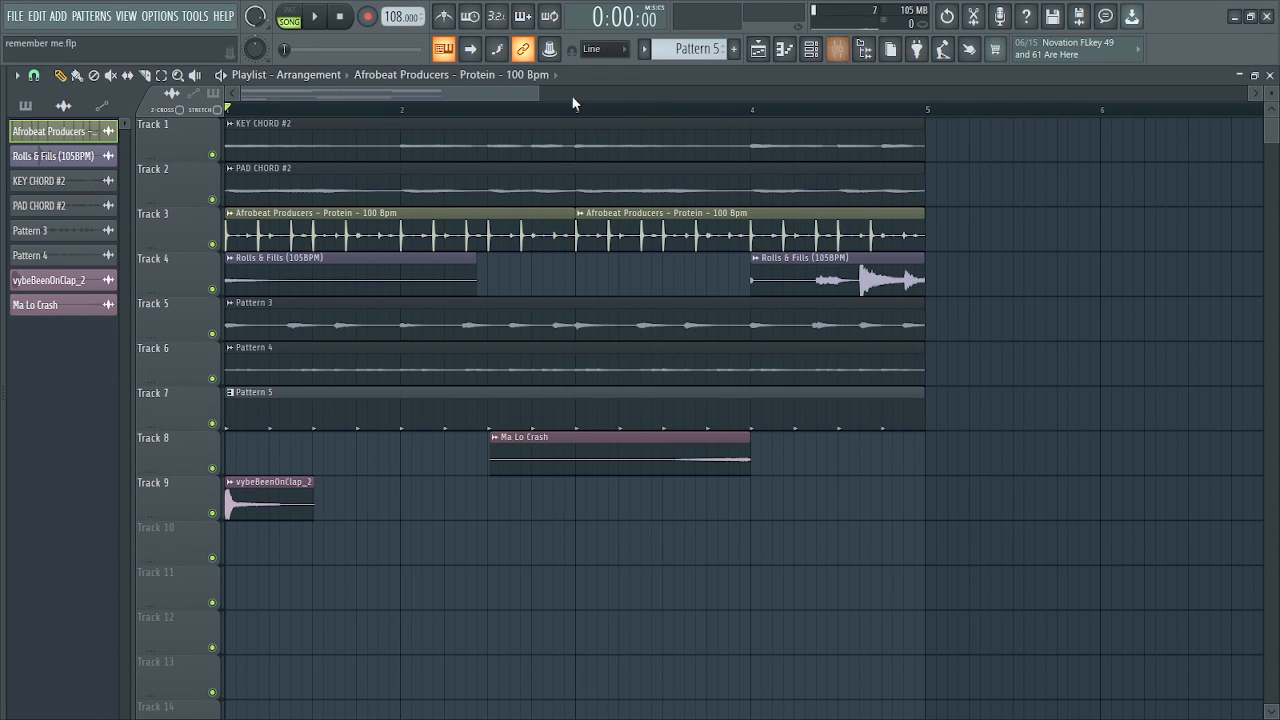
left_click_drag(540, 99, 660, 87)
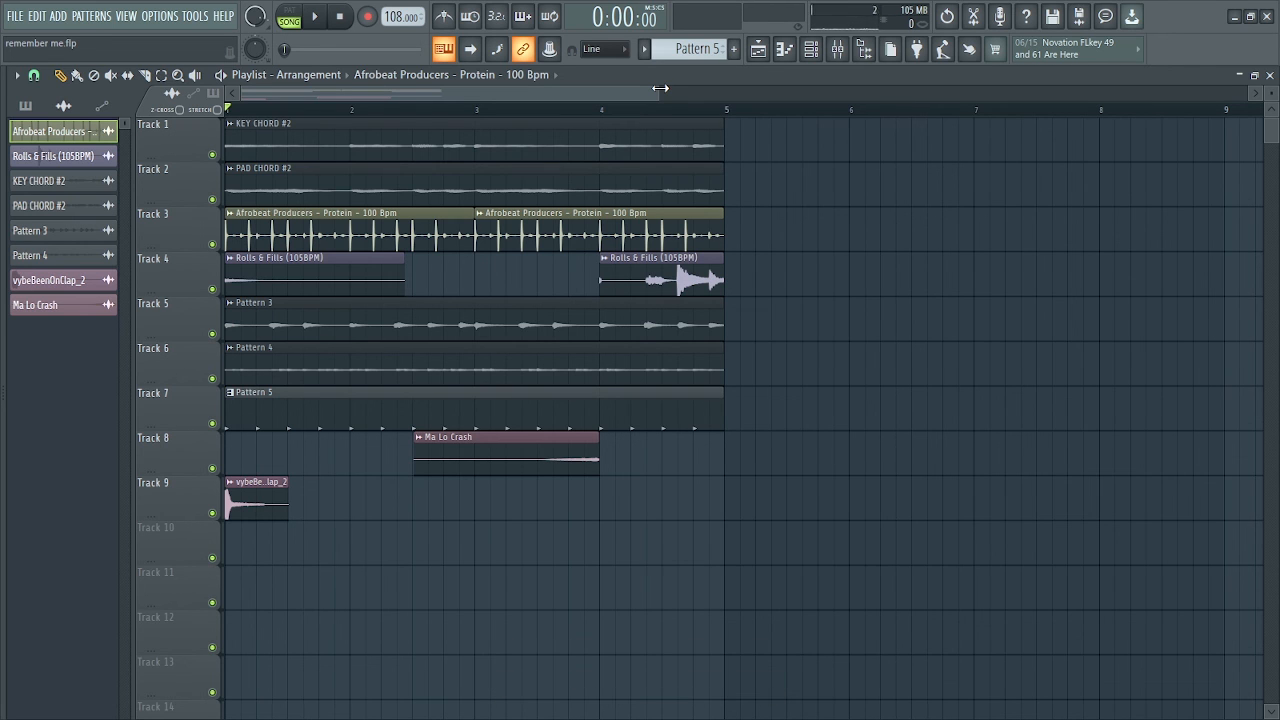
key("space")
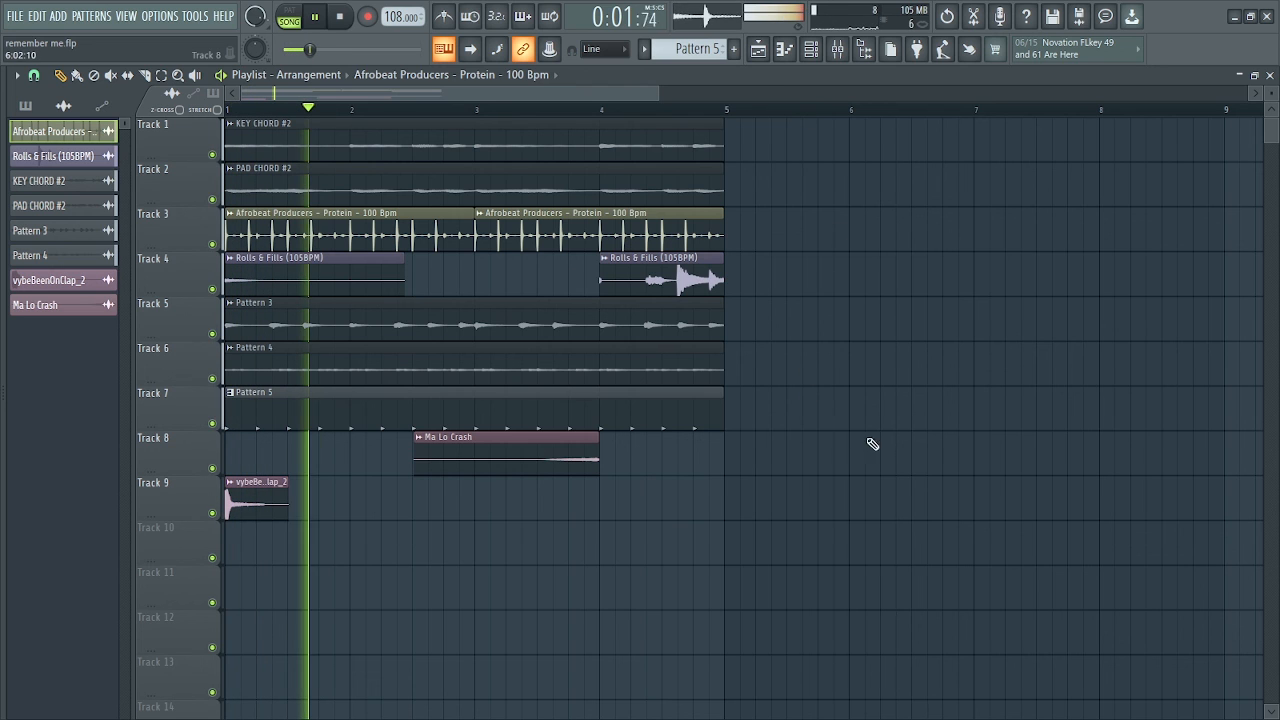